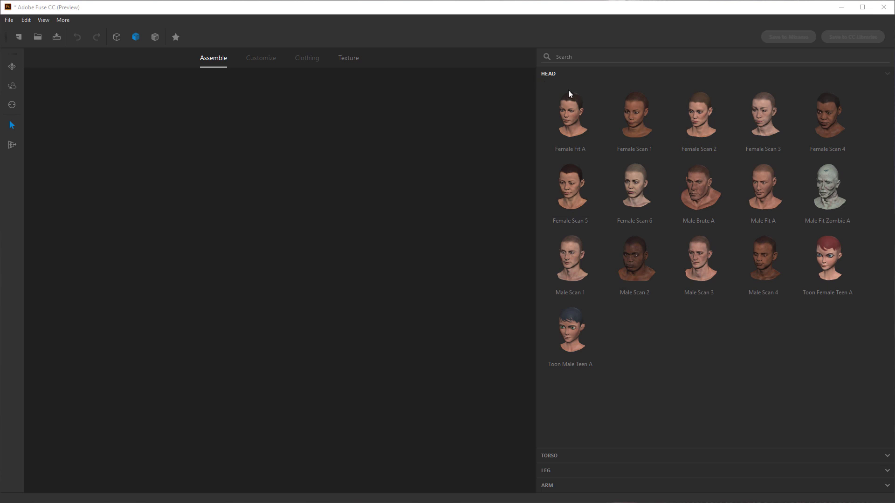
- Start the character with the Female Fit A head
click(567, 110)
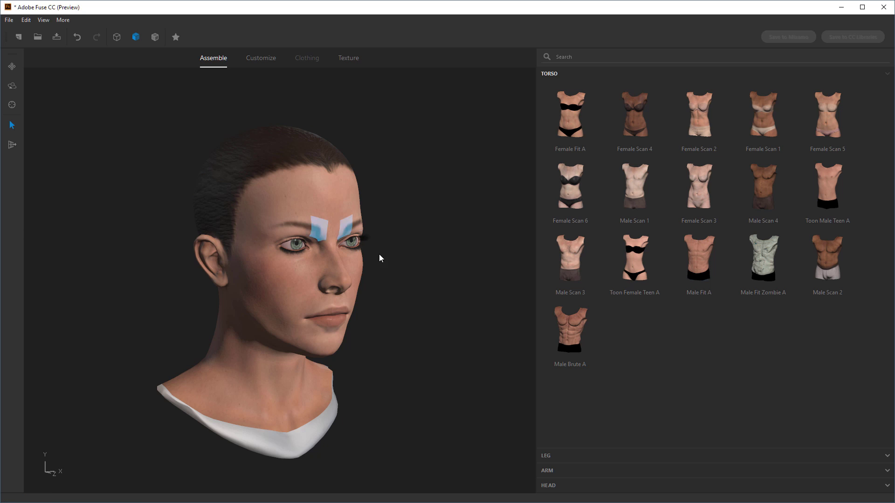
- Examine the head model from several angles, both close up and from farther away
drag(454, 280, 419, 275)
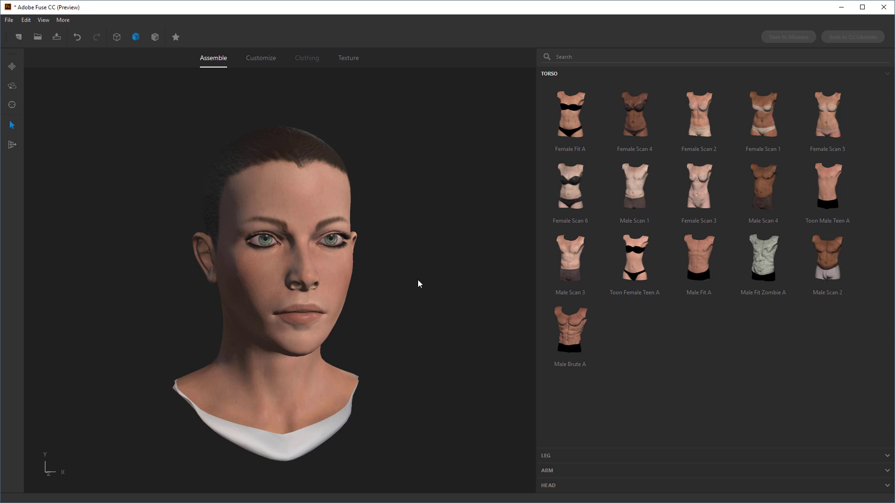
drag(362, 271, 392, 307)
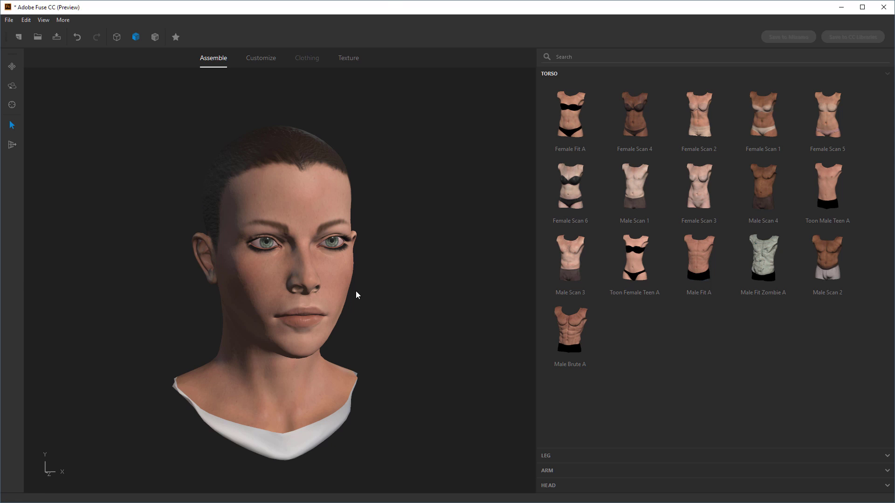
drag(485, 312, 411, 289)
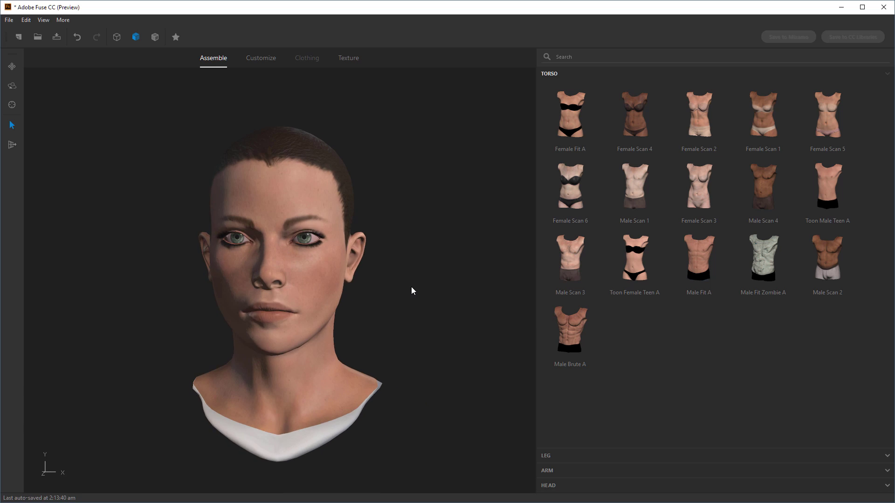
scroll(513, 280, up, 5)
scroll(474, 343, down, 4)
scroll(438, 319, up, 1)
drag(409, 330, 425, 342)
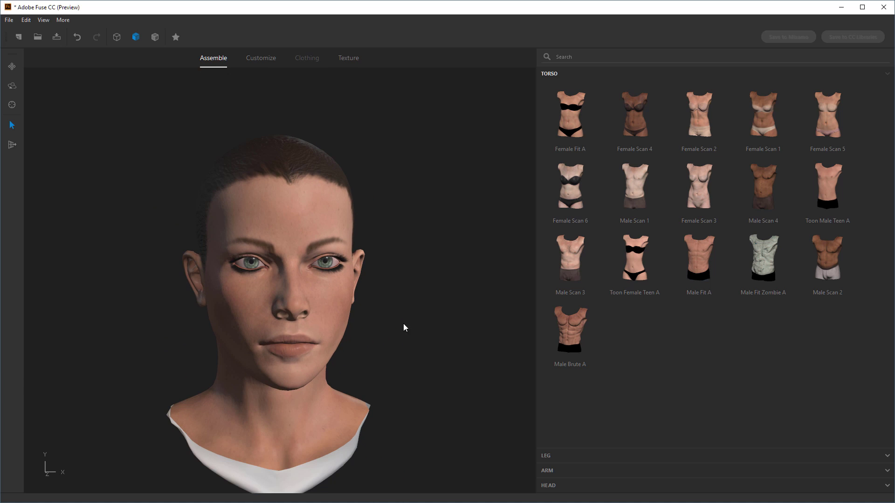
scroll(403, 326, up, 5)
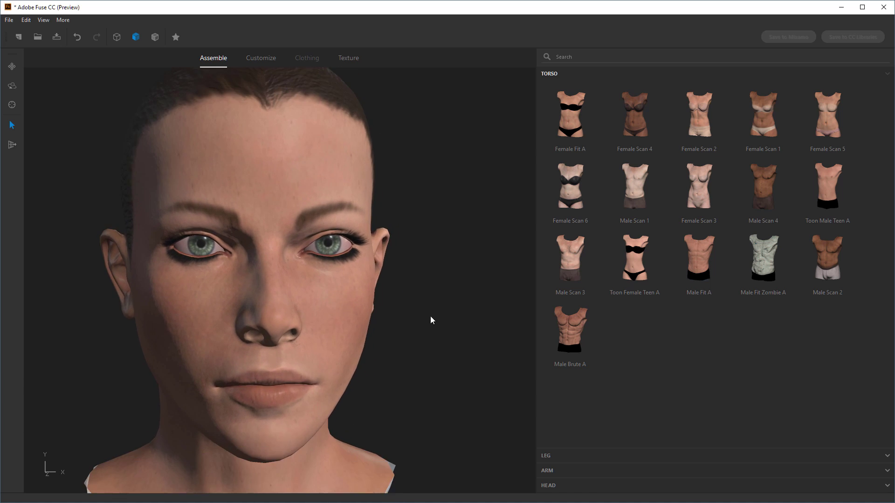
drag(449, 328, 463, 293)
scroll(461, 299, up, 3)
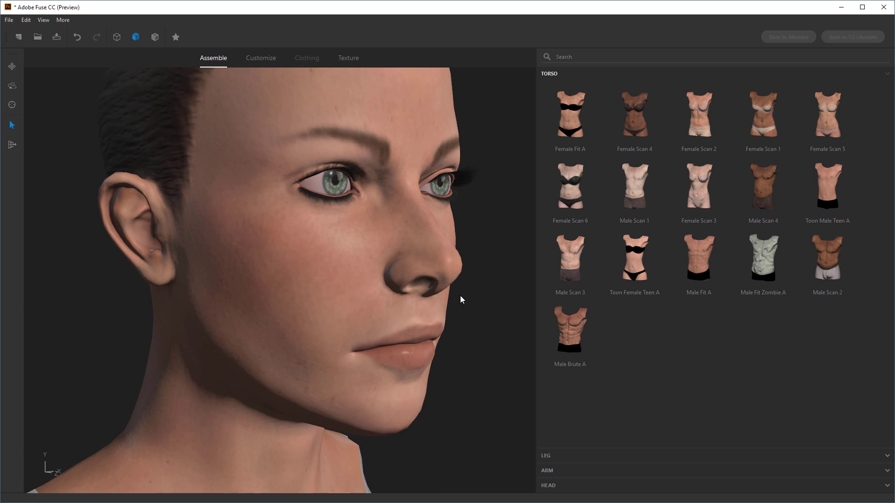
scroll(443, 349, down, 5)
drag(450, 336, 407, 292)
scroll(431, 340, down, 2)
scroll(431, 343, up, 2)
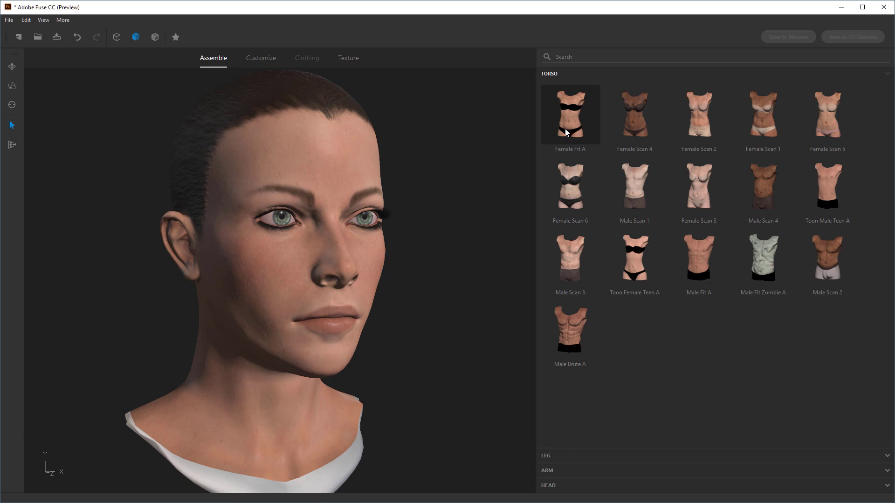
- Complete the body with the Female Fit A torso, a pair of legs and the Female Fit A arms
click(482, 254)
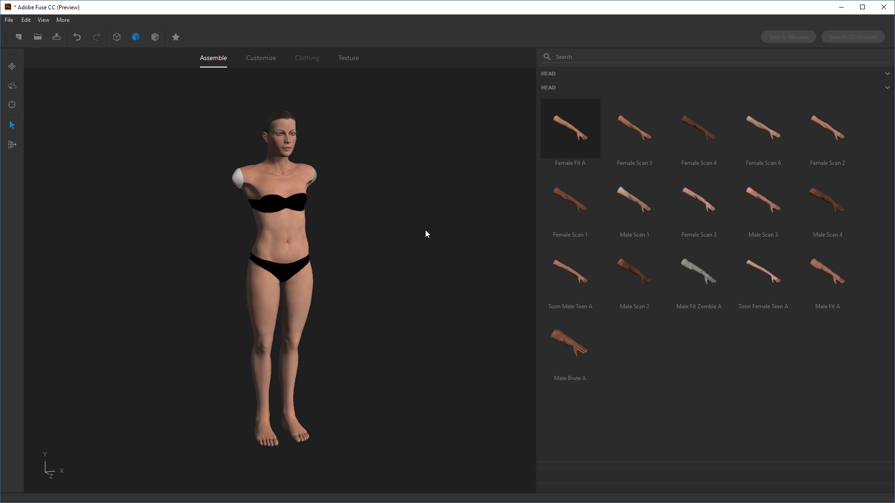
drag(433, 261, 406, 263)
scroll(365, 196, up, 5)
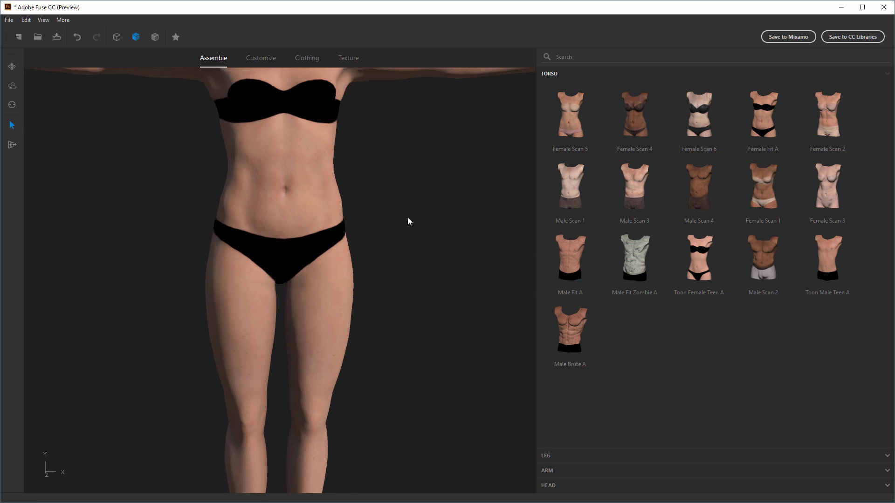
middle_drag(407, 222, 414, 401)
scroll(359, 172, up, 5)
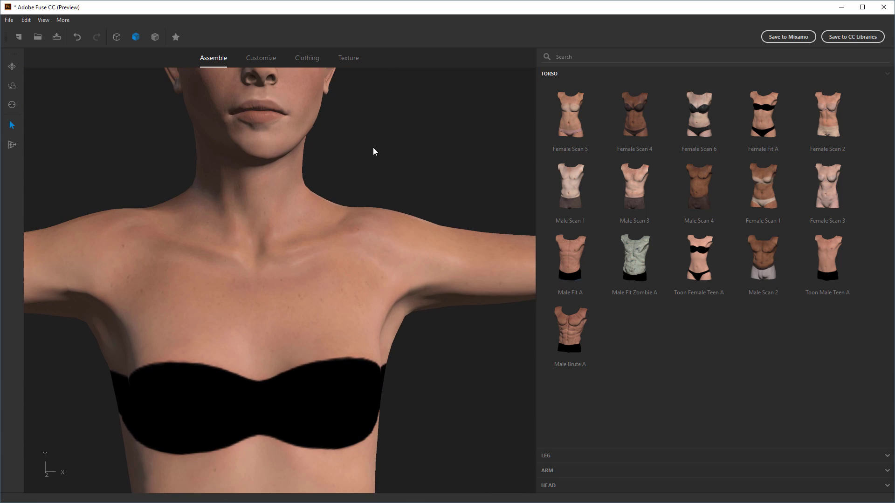
middle_drag(373, 152, 385, 280)
drag(386, 280, 420, 270)
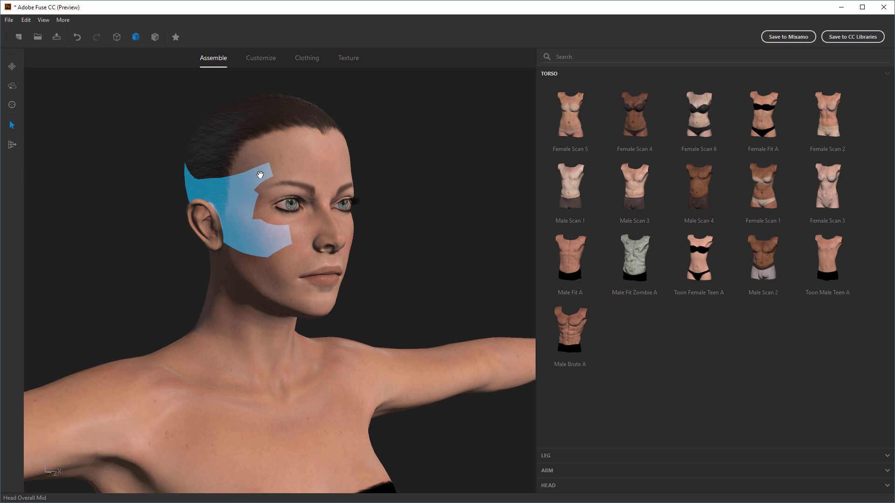
- Select the head and examine its editable chin, jaw and nose regions from the front and both sides
drag(319, 167, 504, 236)
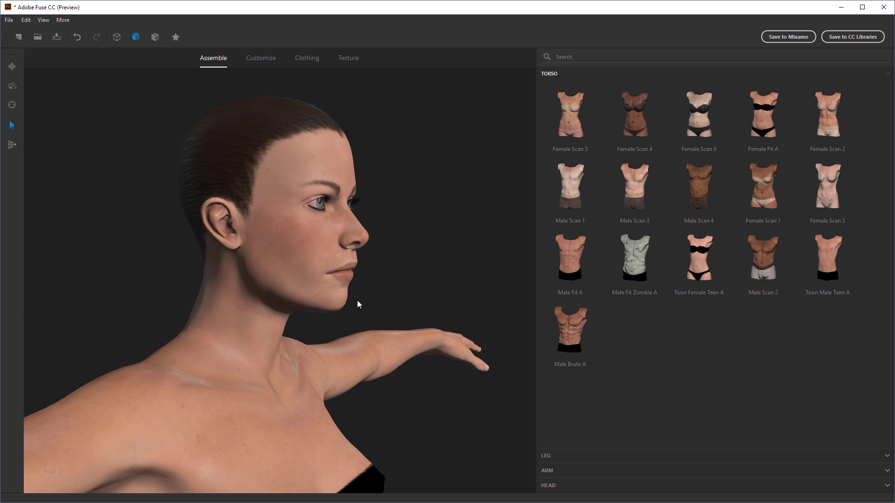
click(328, 298)
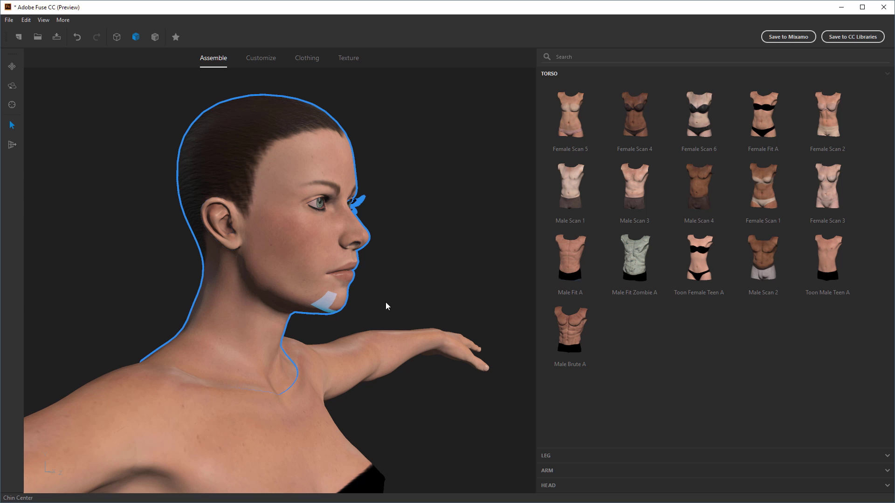
key(f)
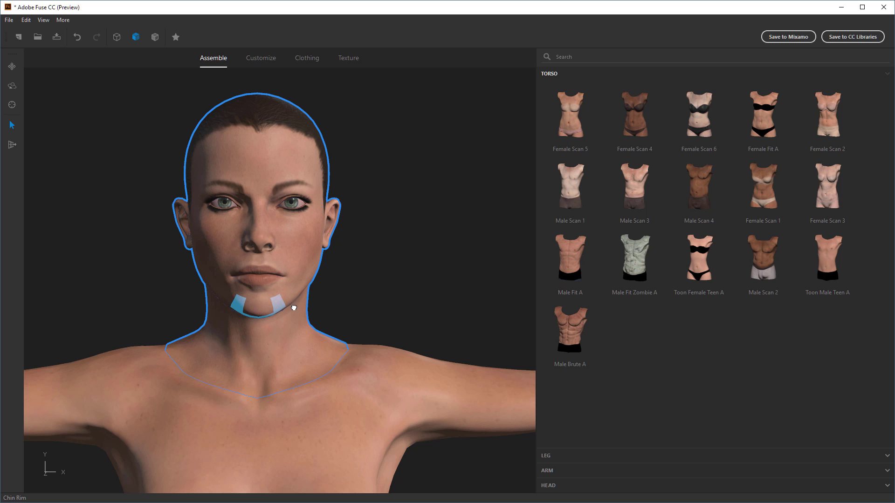
drag(322, 294, 381, 300)
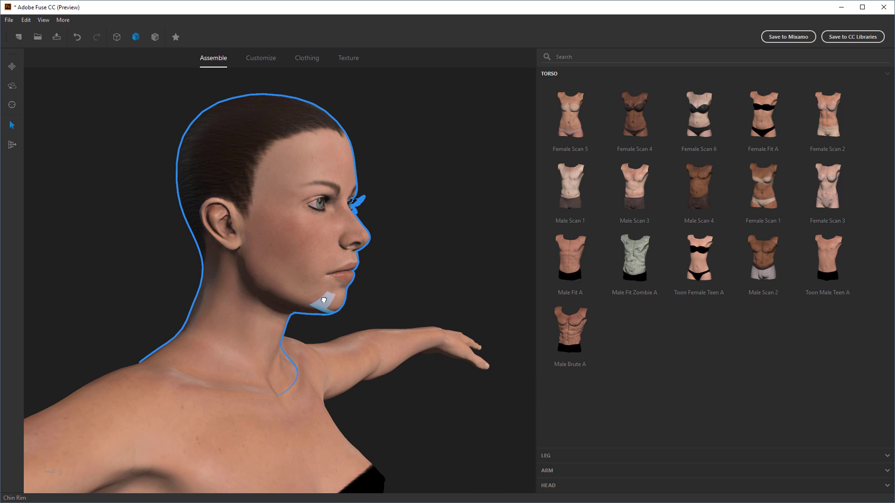
drag(450, 284, 209, 285)
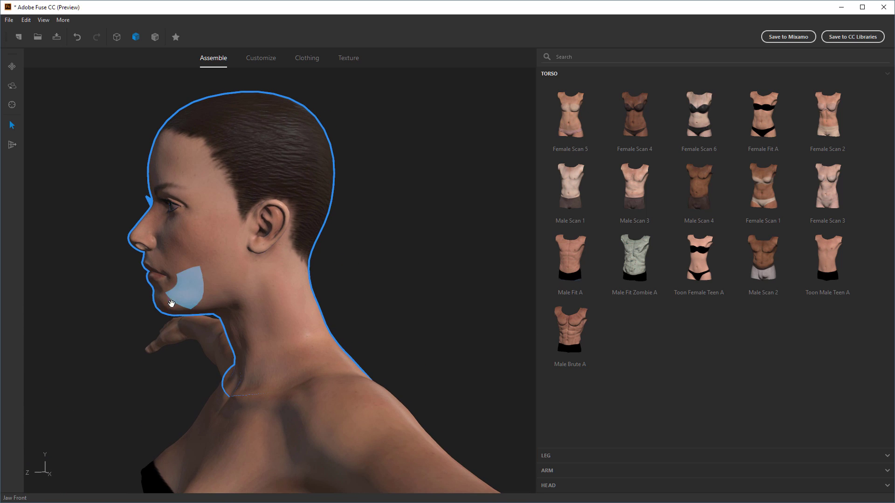
drag(231, 301, 584, 282)
scroll(480, 273, up, 4)
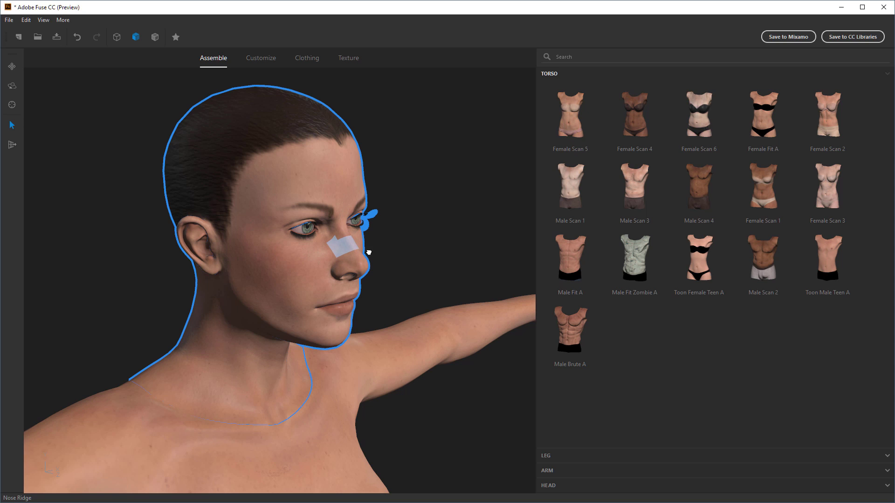
key(f)
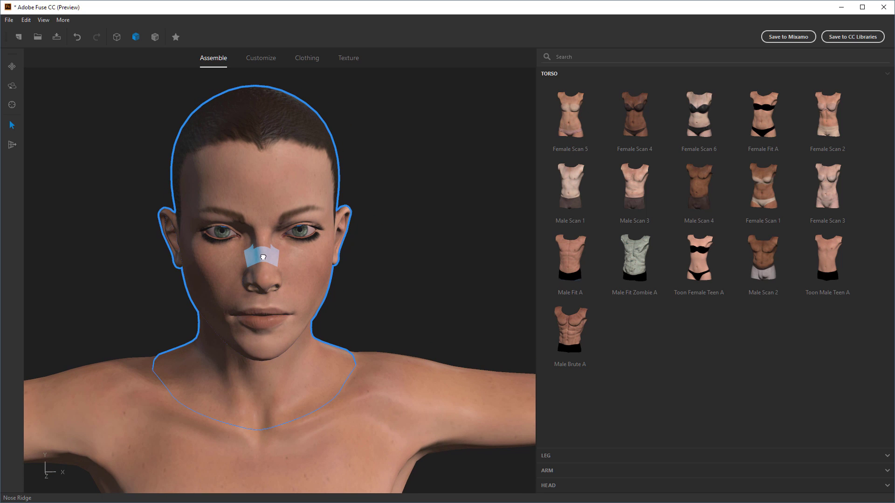
key(r)
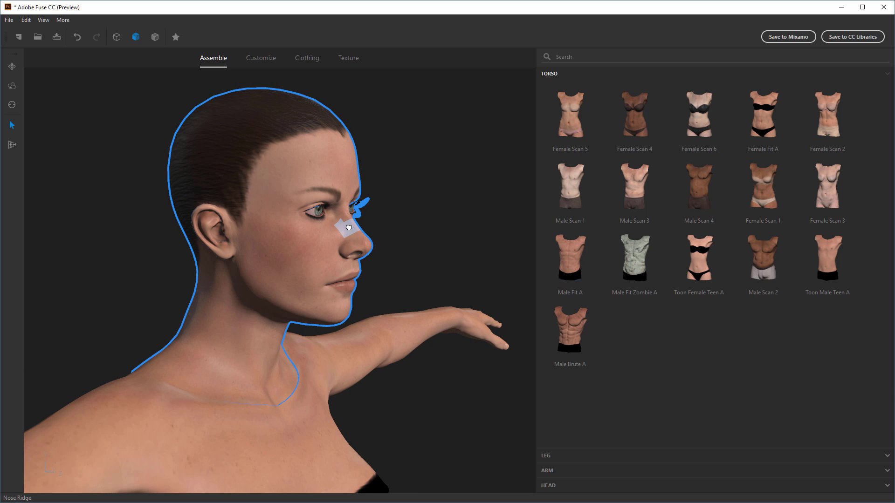
key(f)
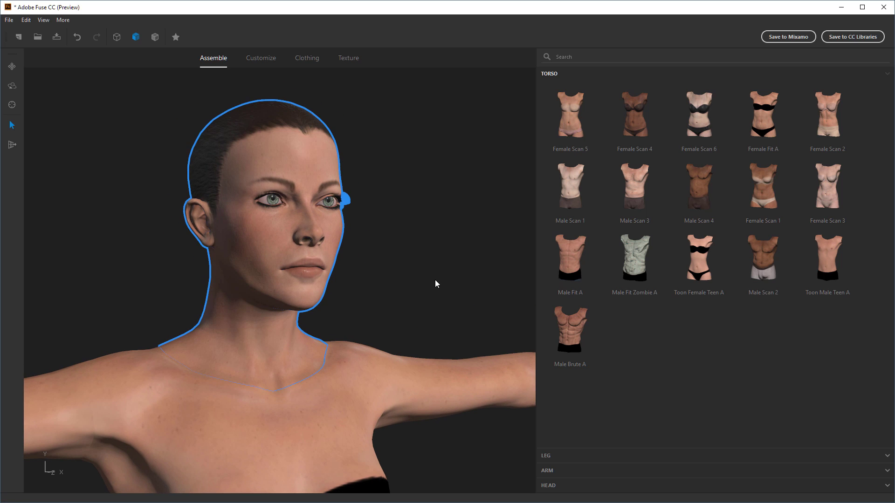
key(f)
- Select the legs on the full body and enlarge the feet by pulling directly on the model
drag(441, 254, 450, 399)
scroll(450, 401, down, 6)
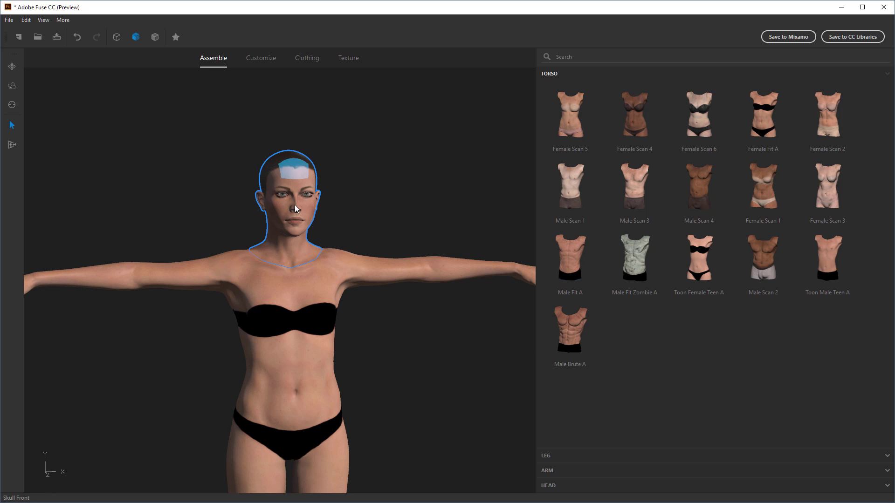
scroll(410, 343, down, 3)
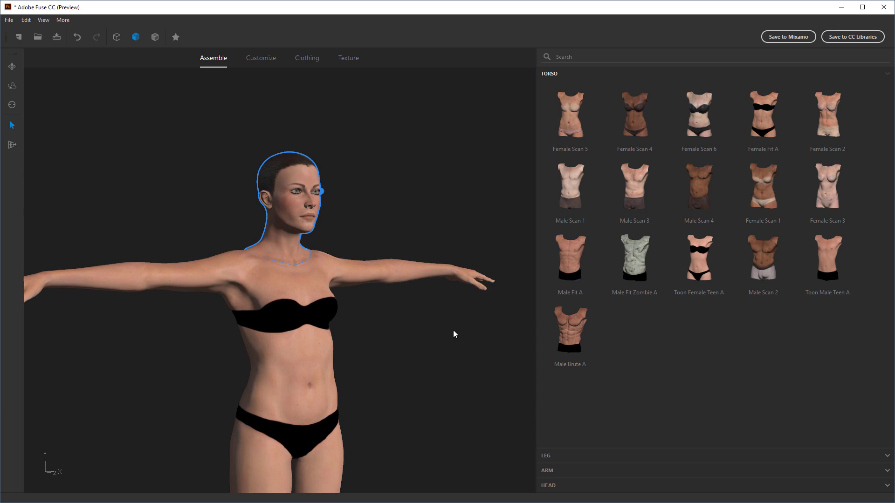
scroll(419, 239, up, 2)
scroll(361, 407, down, 4)
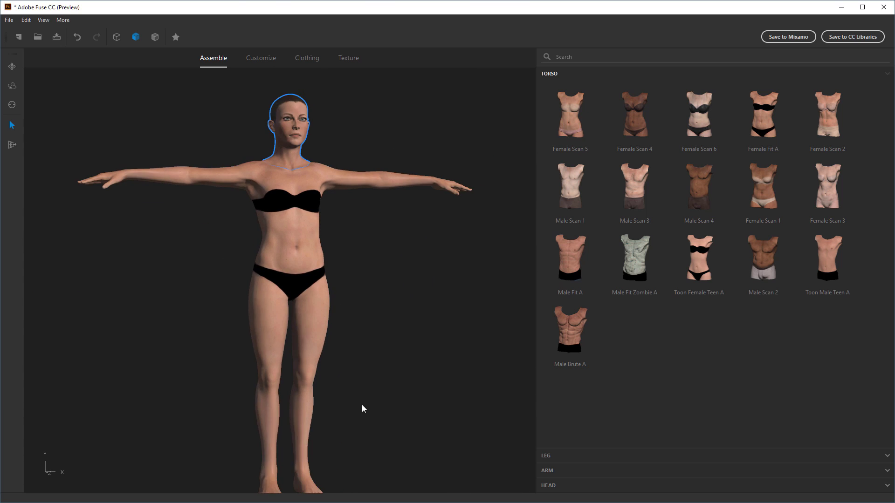
scroll(371, 348, down, 1)
scroll(371, 343, up, 1)
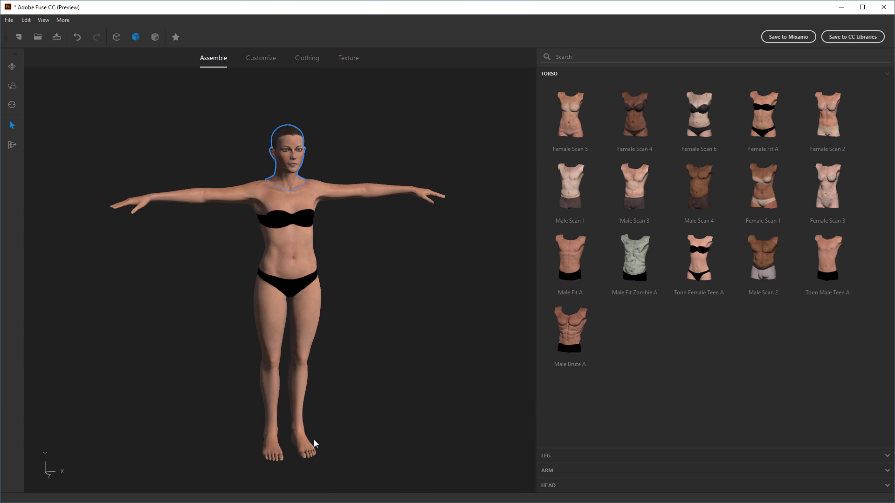
click(297, 433)
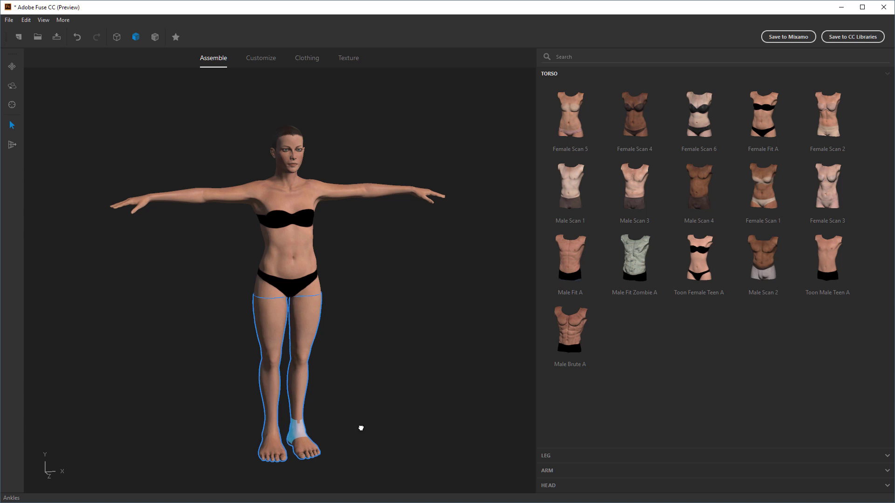
drag(518, 360, 388, 315)
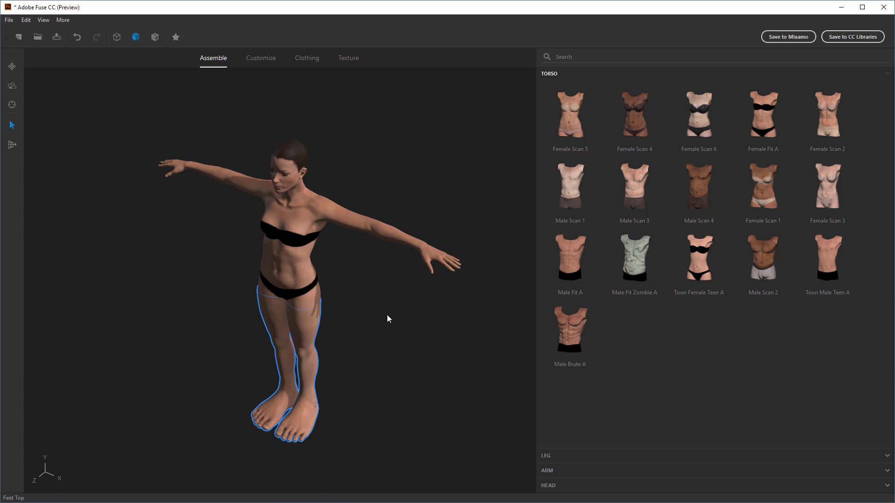
- Enlarge the hands directly on the model, and undo both the hand and the foot enlargements
click(425, 247)
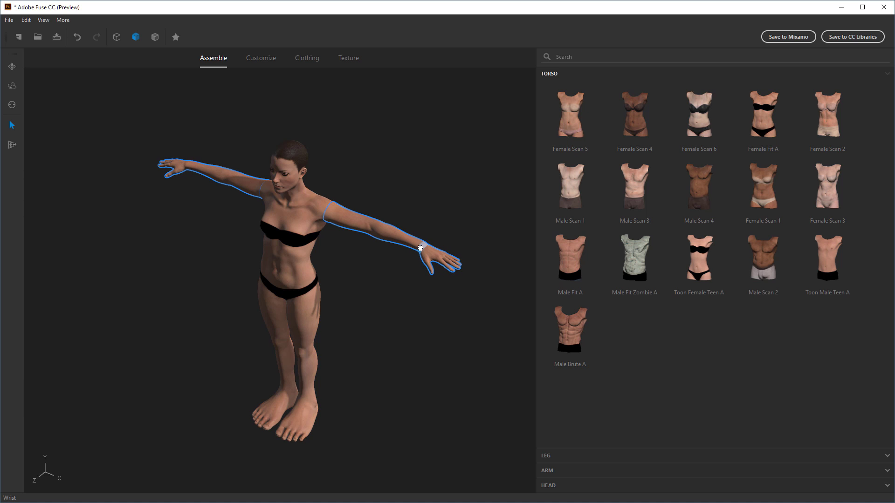
drag(429, 255, 417, 332)
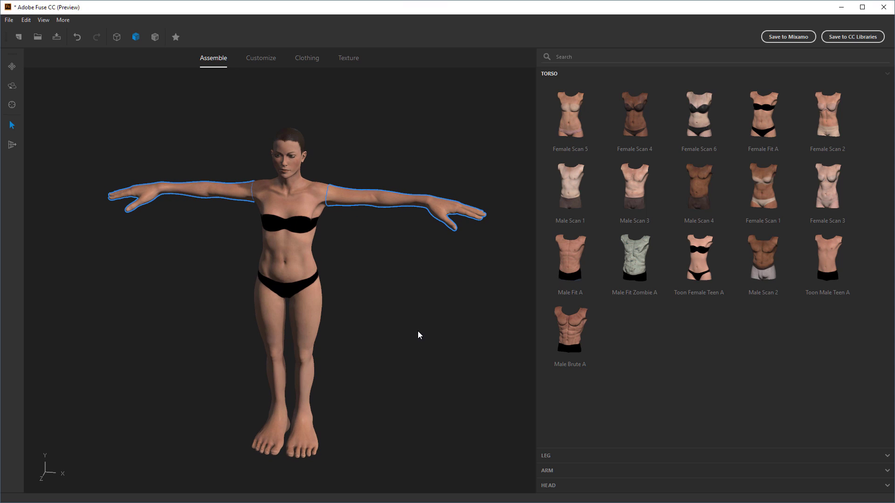
key(ctrl+z)
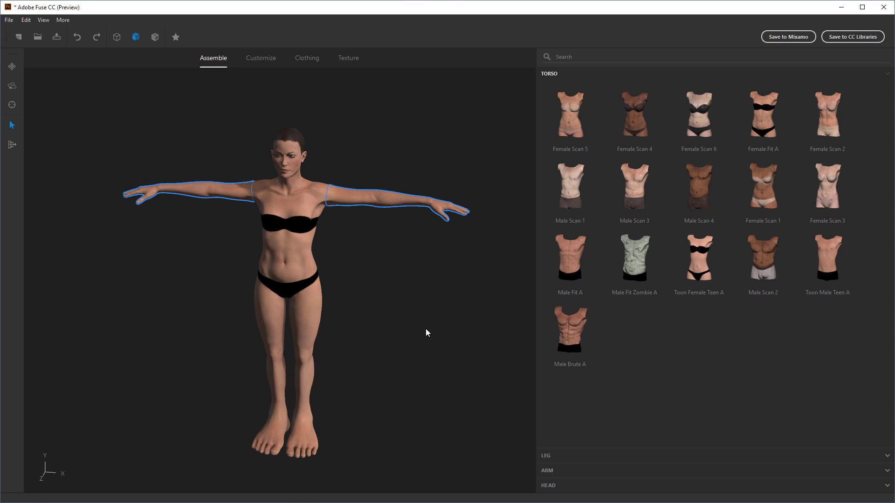
drag(363, 345, 443, 323)
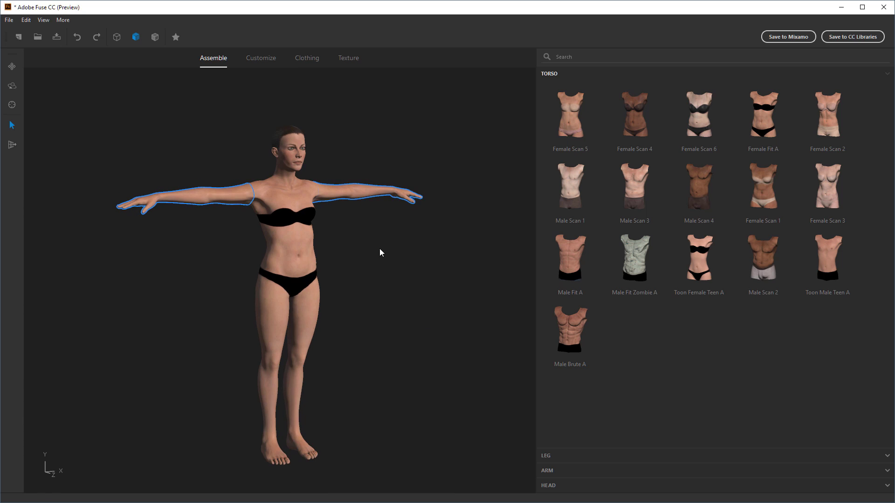
- Switch to customizing the character's body and open the Face settings with the expression sliders
right_drag(379, 249, 383, 314)
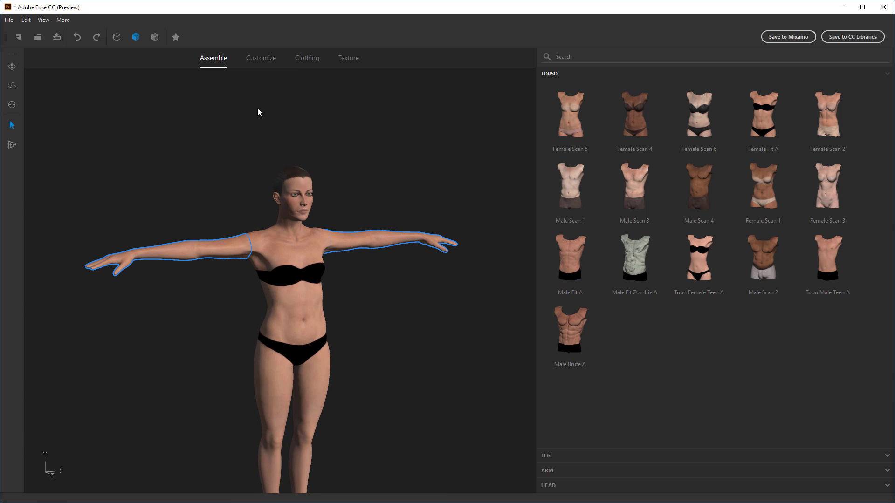
click(264, 57)
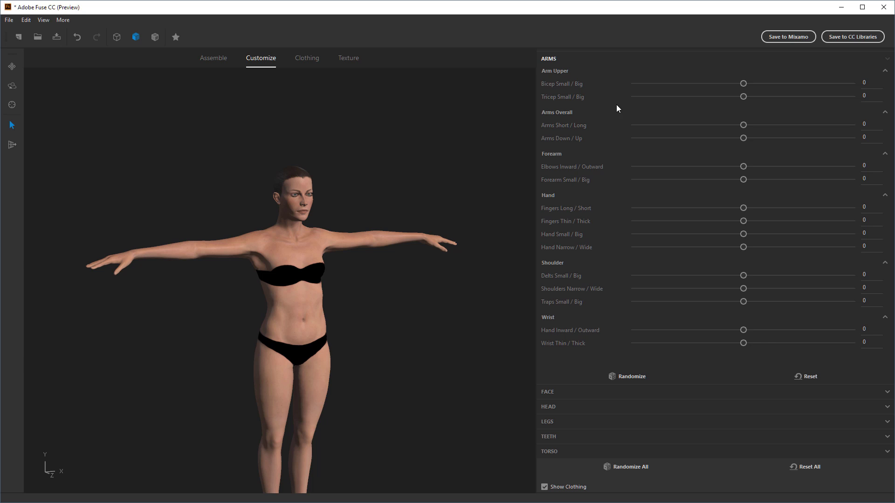
drag(482, 313, 427, 328)
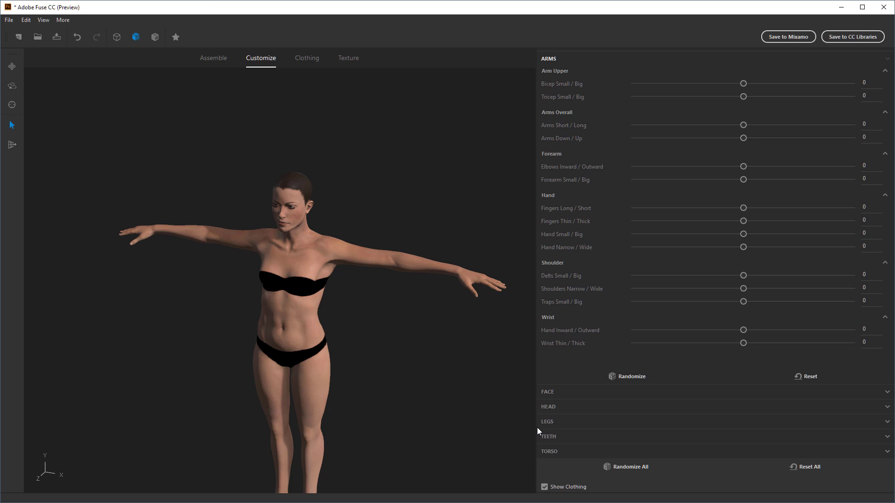
click(548, 392)
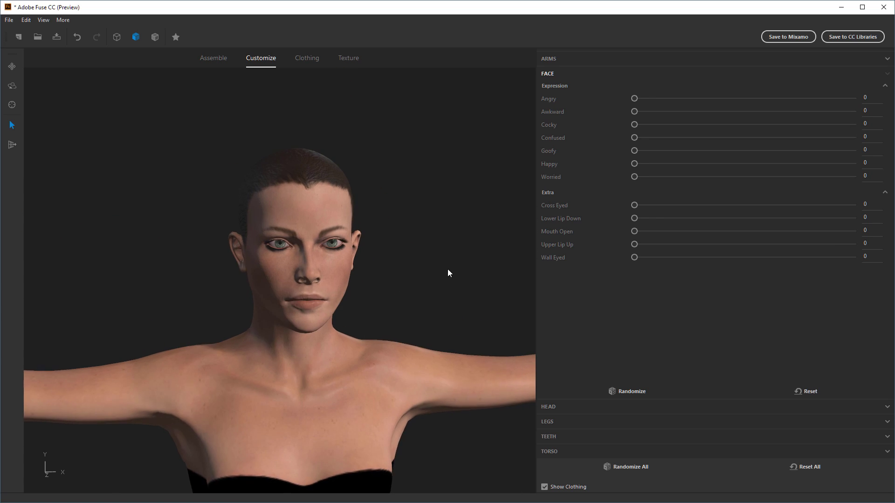
- Try the Angry and Awkward facial expressions at full strength one at a time, and return each to 0
drag(439, 269, 474, 276)
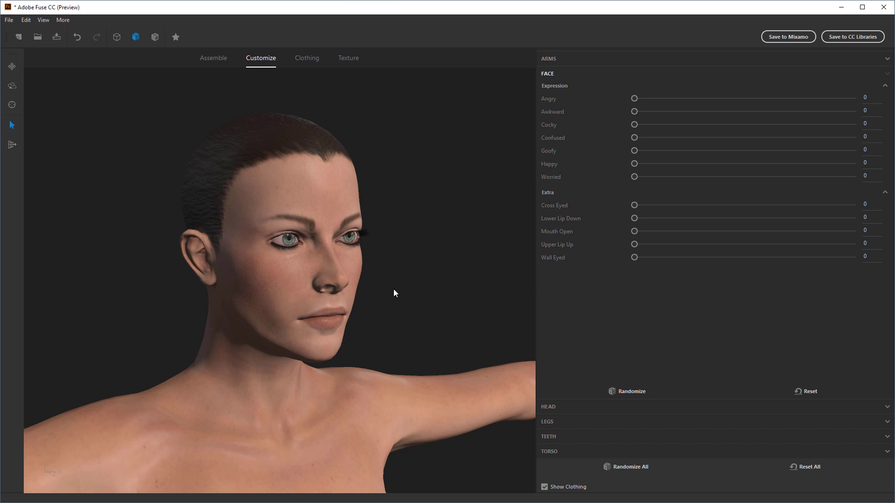
drag(452, 298, 431, 301)
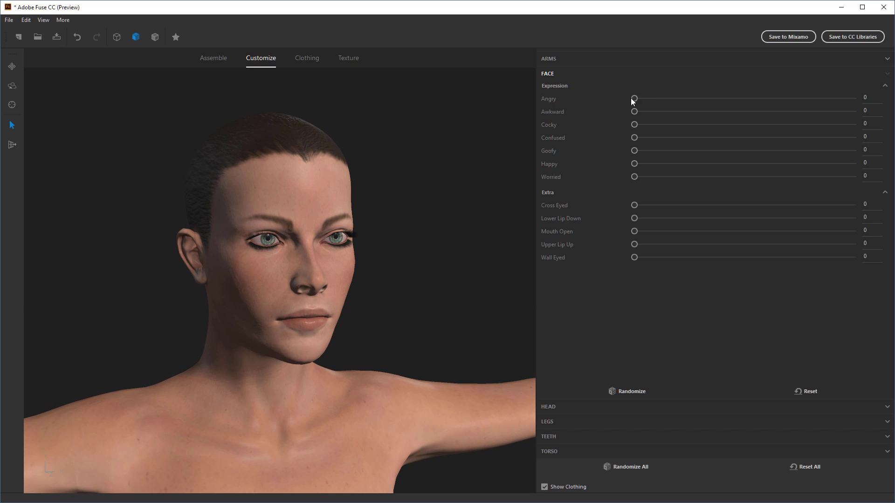
drag(635, 99, 892, 97)
drag(823, 102, 593, 135)
drag(634, 112, 857, 112)
drag(451, 339, 396, 303)
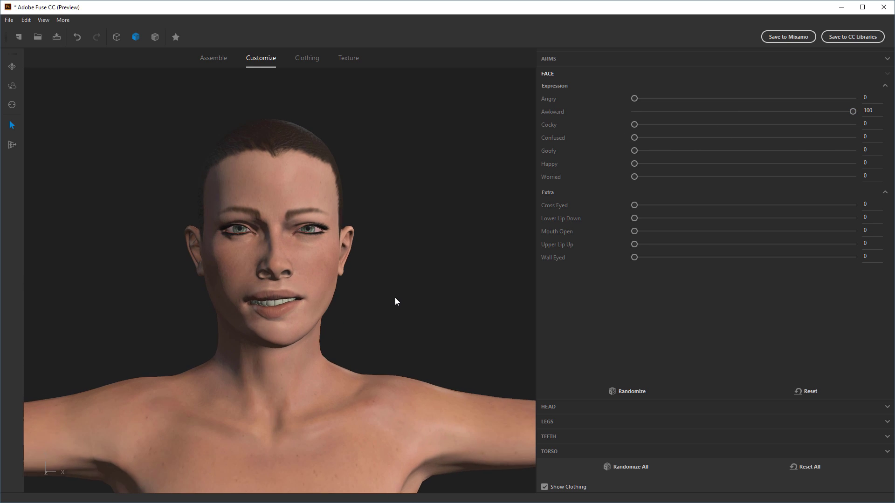
drag(423, 331, 675, 120)
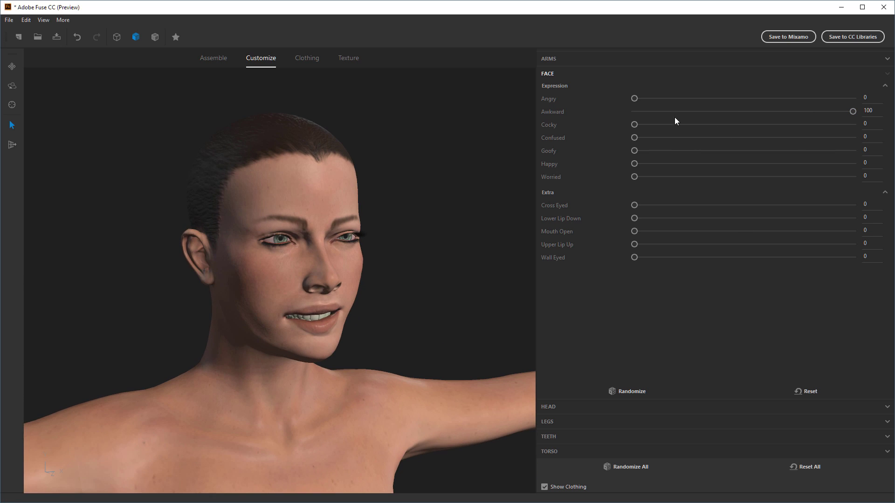
drag(853, 112, 567, 188)
- Set the face expression to Angry 17, Awkward 22, Cocky 11, Confused 9, Goofy 10, Happy 10 and Worried 12
drag(637, 164, 619, 184)
drag(703, 176, 683, 151)
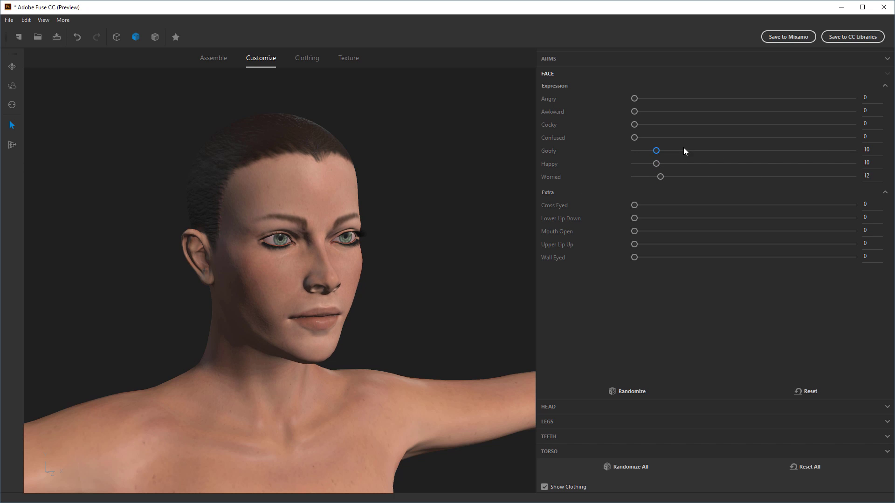
drag(634, 138, 703, 133)
drag(637, 125, 658, 118)
drag(634, 112, 667, 94)
right_drag(421, 373, 401, 299)
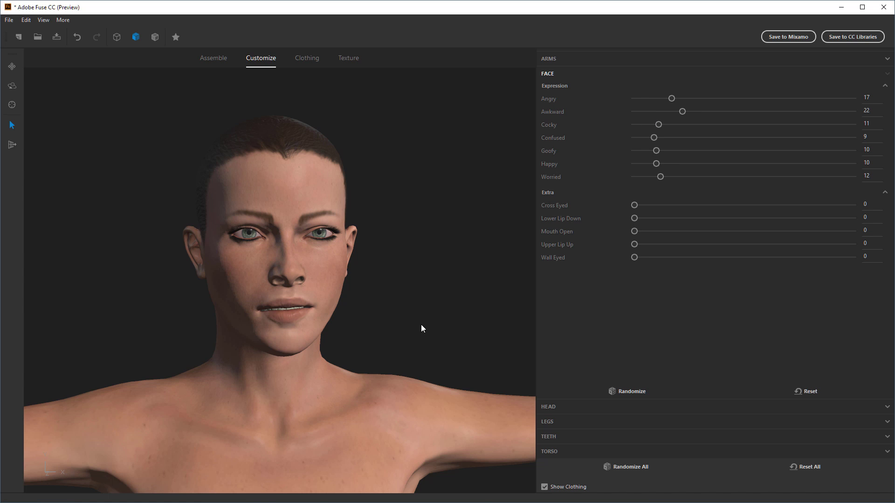
drag(421, 325, 391, 253)
- Refine the face expression to Angry 19, Awkward 8, Cocky 27, Confused 13, Goofy 4 and Happy 26
mouse_move(682, 112)
mouse_down()
mouse_move(654, 112)
mouse_move(685, 124)
mouse_up()
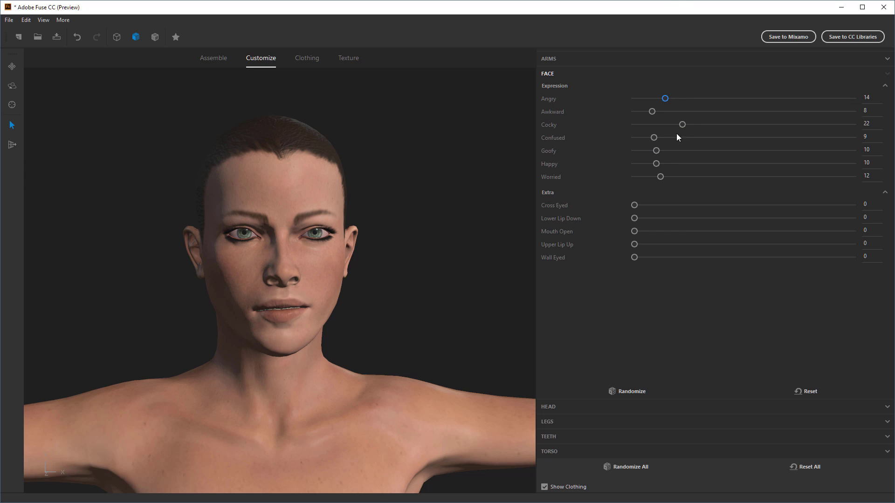
drag(660, 138, 646, 164)
drag(682, 125, 693, 124)
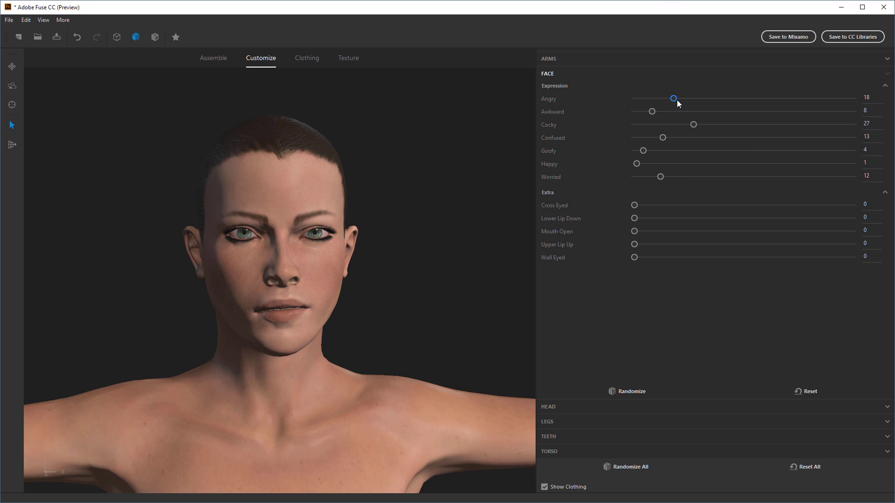
drag(651, 164, 679, 164)
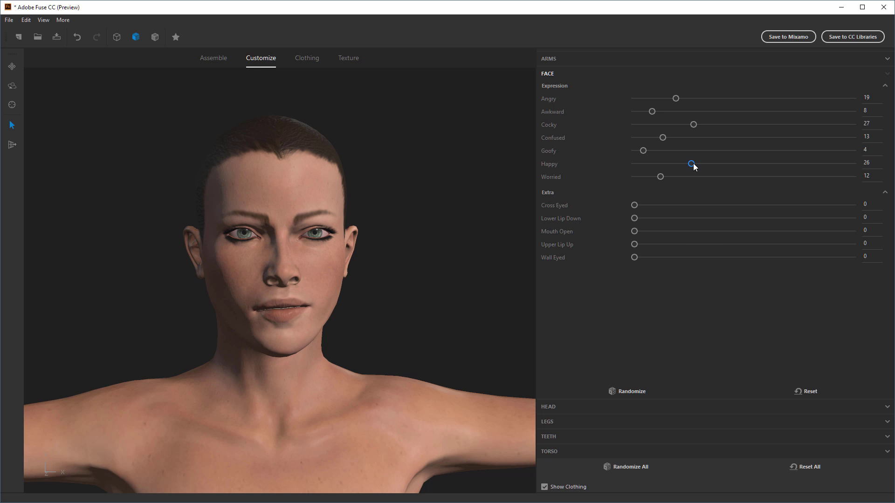
drag(404, 245, 473, 308)
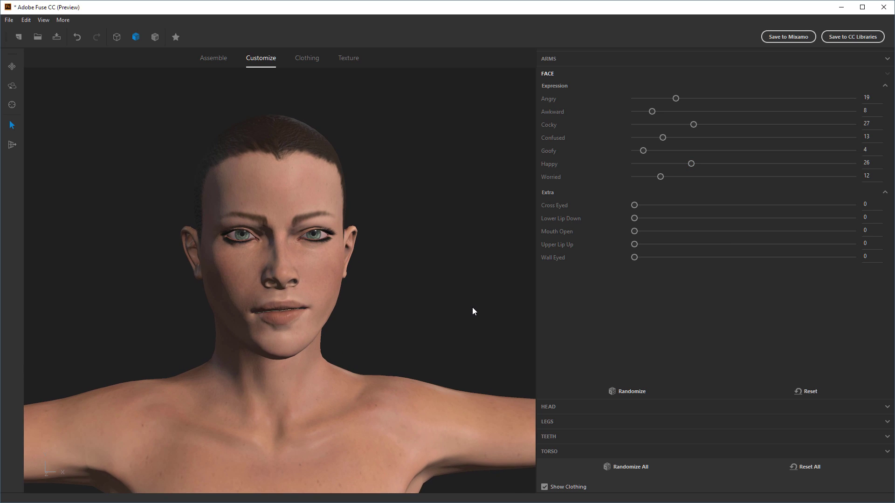
- Try the Cross Eyed and Lower Lip Down face settings and return both to 0
drag(658, 207, 560, 220)
drag(635, 218, 572, 272)
drag(474, 279, 460, 278)
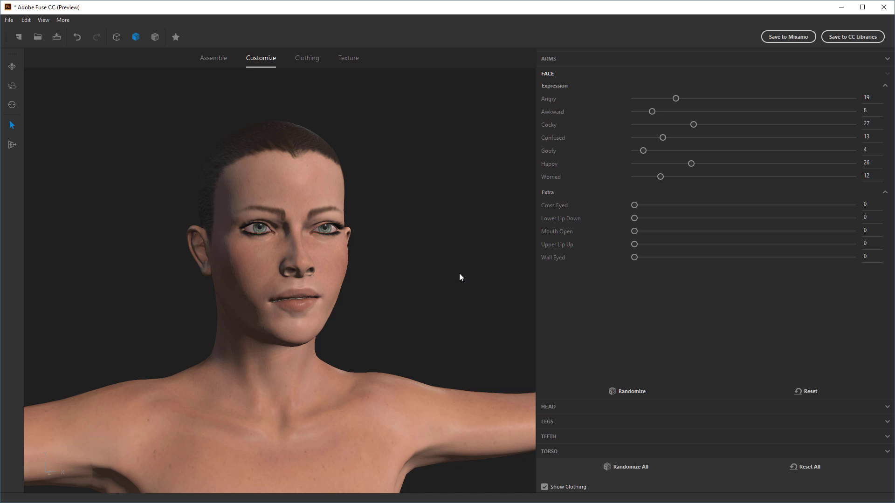
mouse_move(397, 303)
mouse_down()
mouse_move(429, 303)
mouse_move(373, 306)
mouse_move(401, 303)
mouse_up()
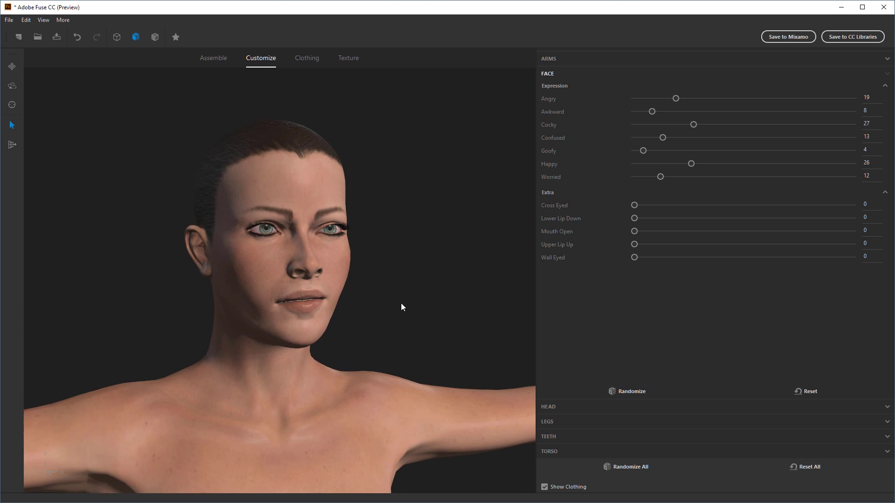
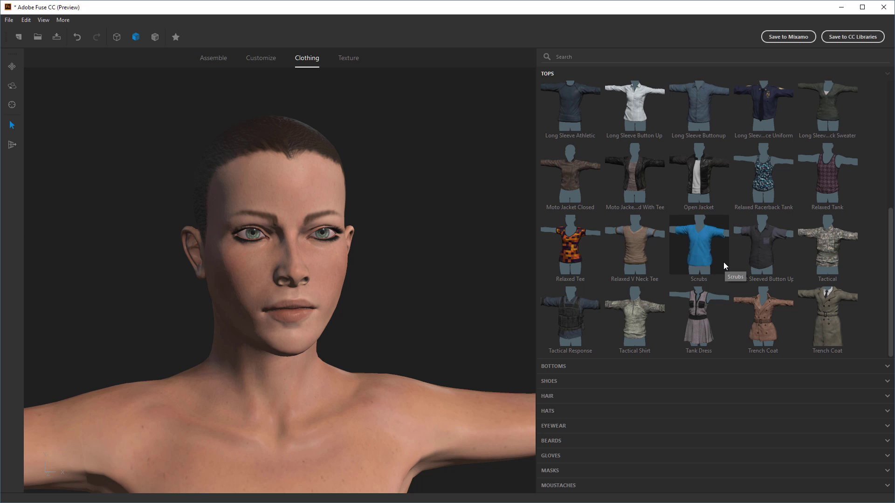
- Dress the character in the 3Quarter Sleeve Tee and check its fit on the upper body
scroll(750, 312, up, 3)
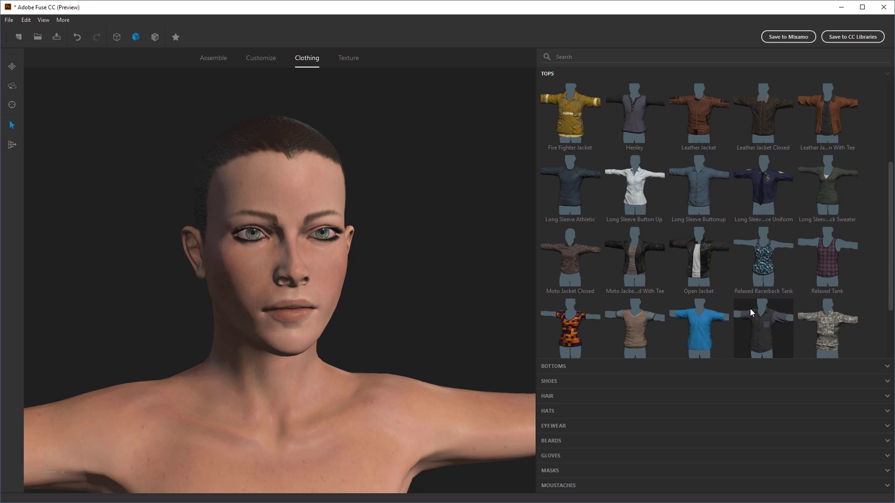
scroll(749, 311, up, 5)
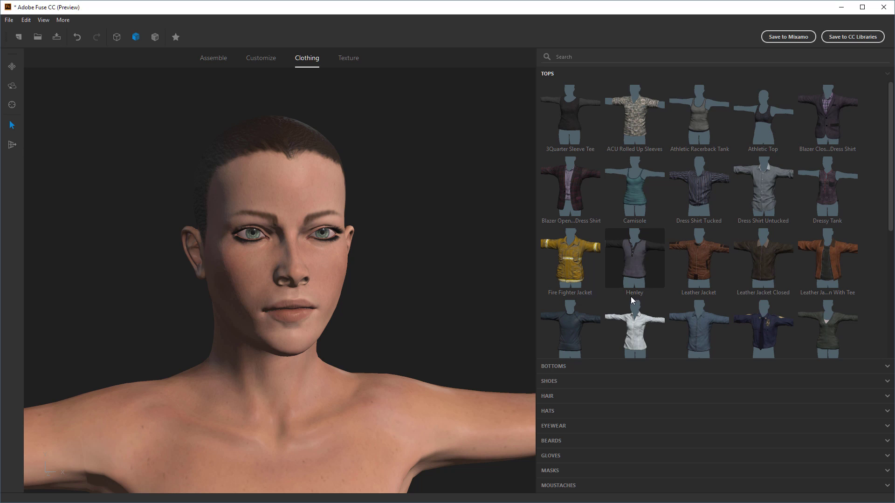
click(562, 123)
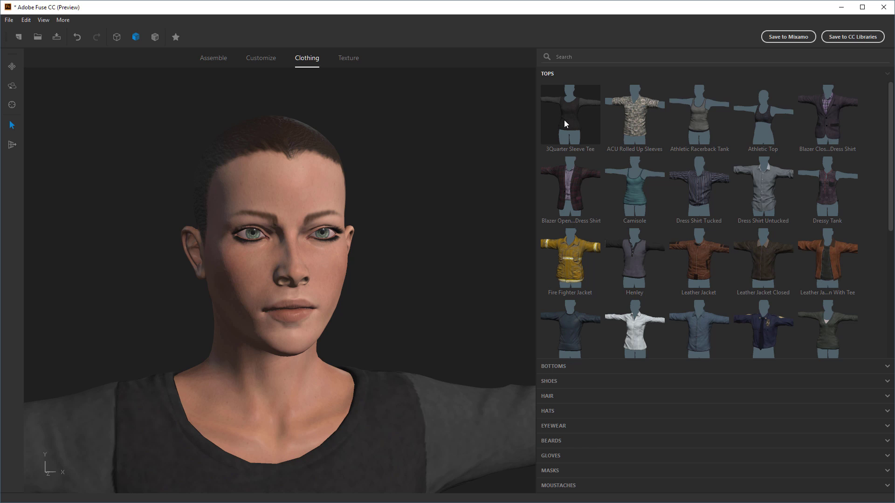
drag(444, 224, 439, 410)
scroll(423, 257, down, 3)
scroll(289, 312, up, 4)
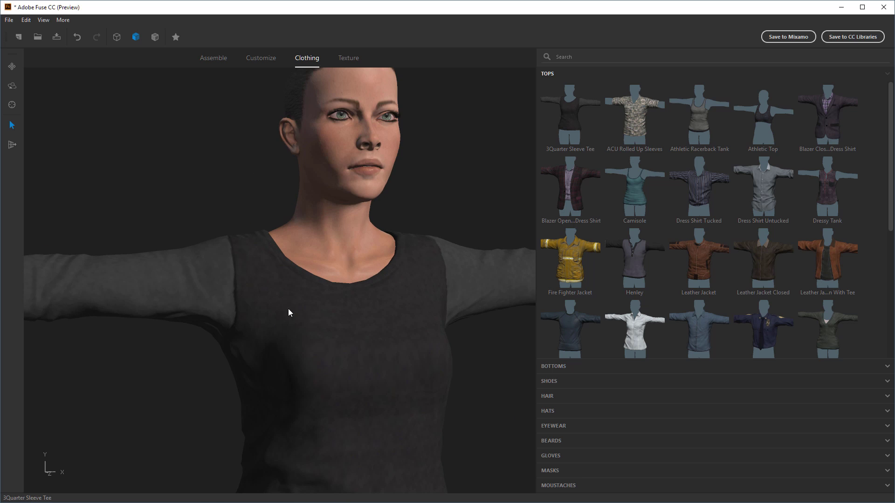
drag(288, 312, 337, 365)
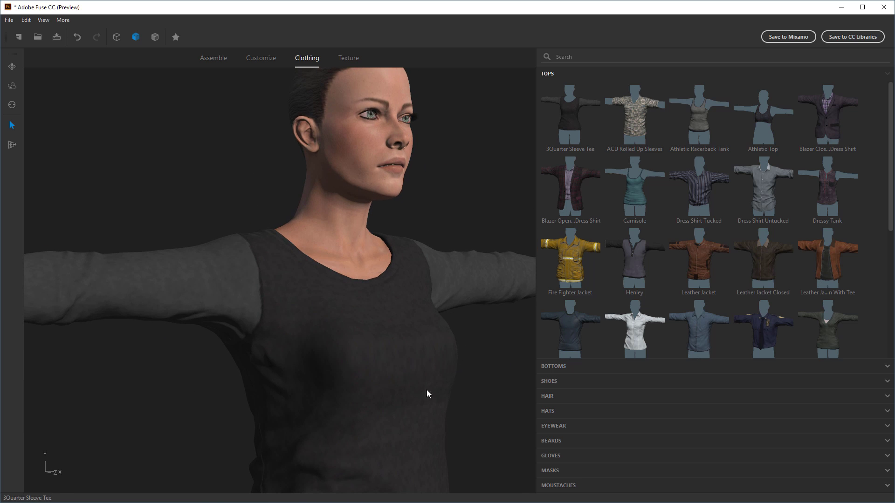
scroll(479, 364, down, 5)
middle_drag(443, 349, 423, 247)
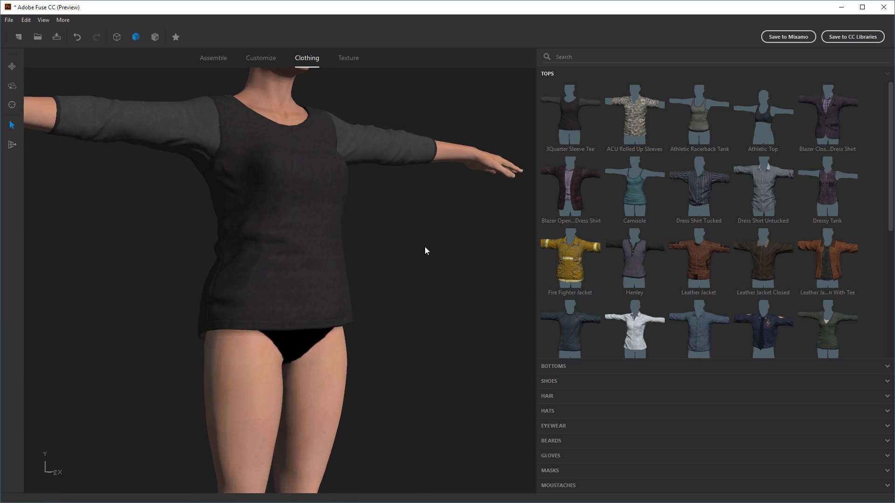
drag(425, 247, 538, 345)
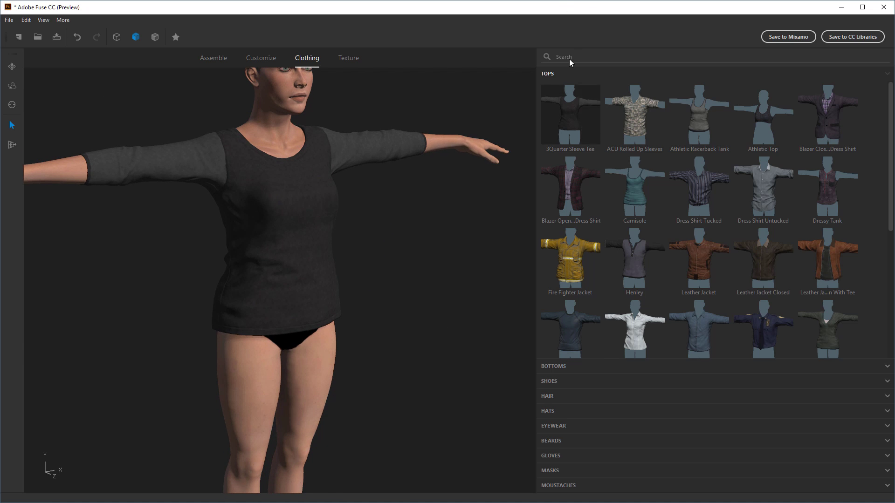
- Dress the character in slim blue pants and Boots 1, trying the Wedge Ankle Heel shoes for comparison
click(564, 365)
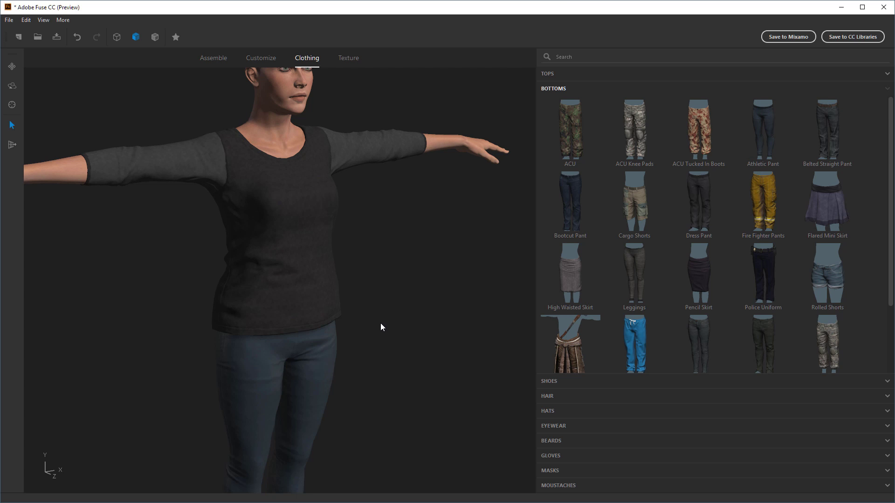
drag(380, 322, 525, 334)
click(556, 382)
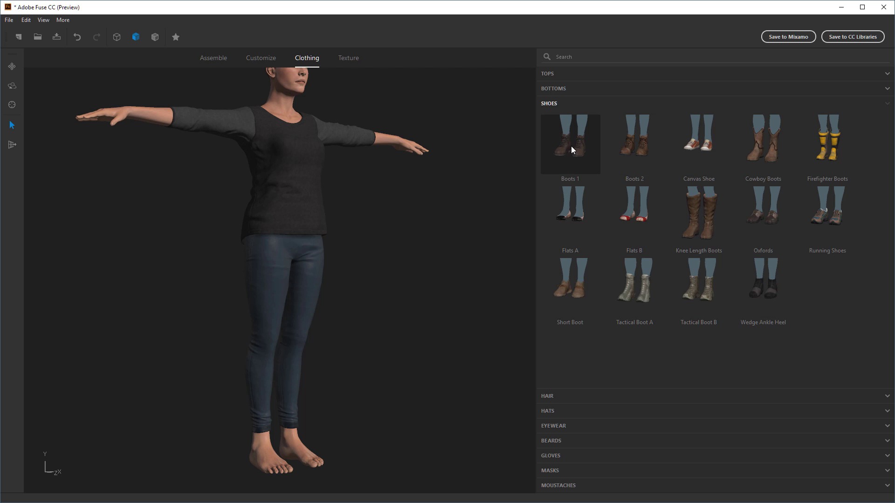
drag(348, 365, 261, 354)
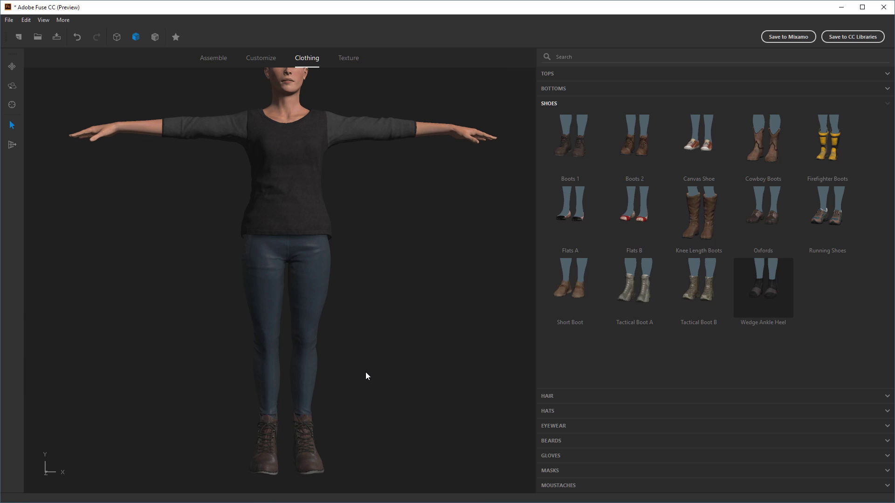
drag(366, 375, 436, 369)
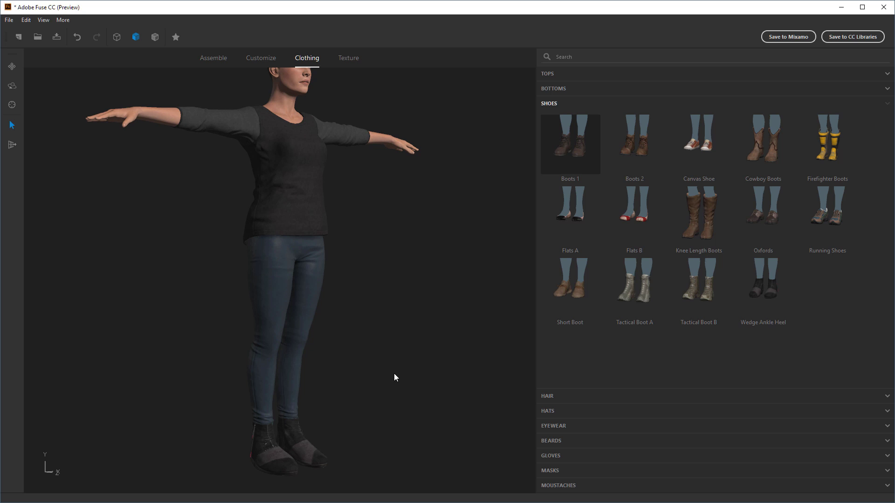
drag(423, 365, 503, 404)
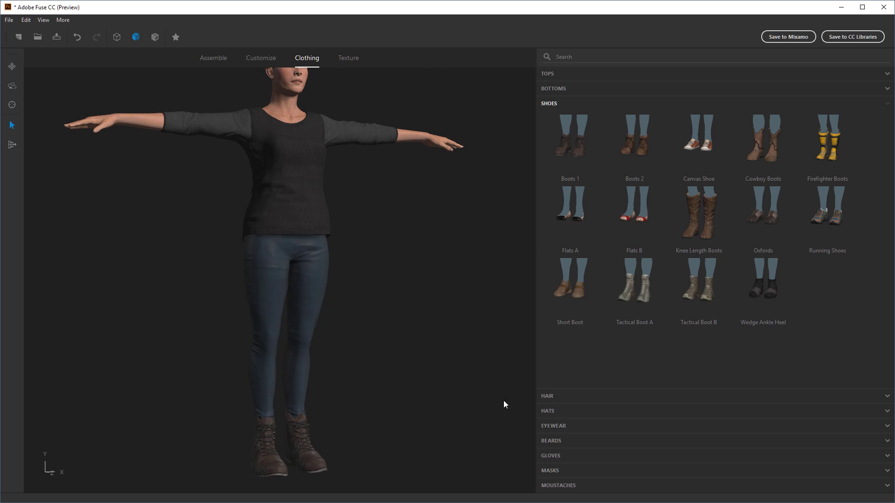
- Give the character the Alpha Ponytail hairstyle and check it around the head
click(553, 395)
middle_drag(365, 326, 371, 463)
scroll(353, 194, up, 5)
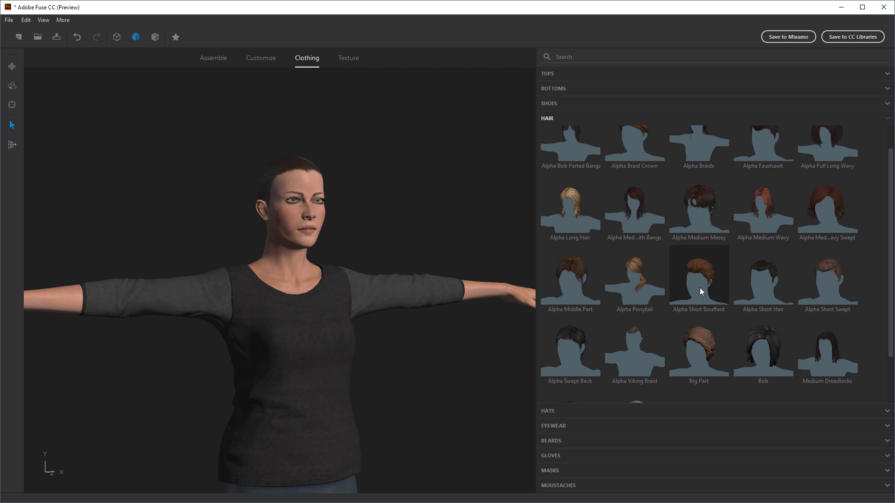
scroll(699, 287, down, 2)
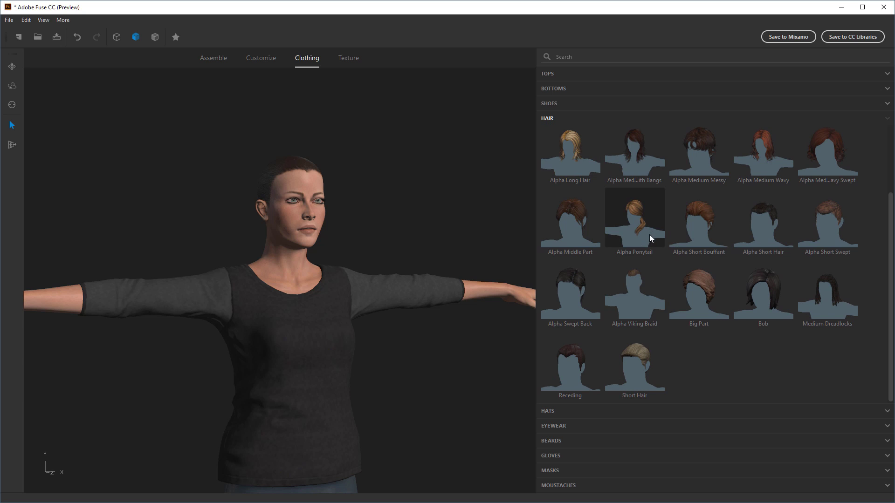
drag(424, 236, 392, 233)
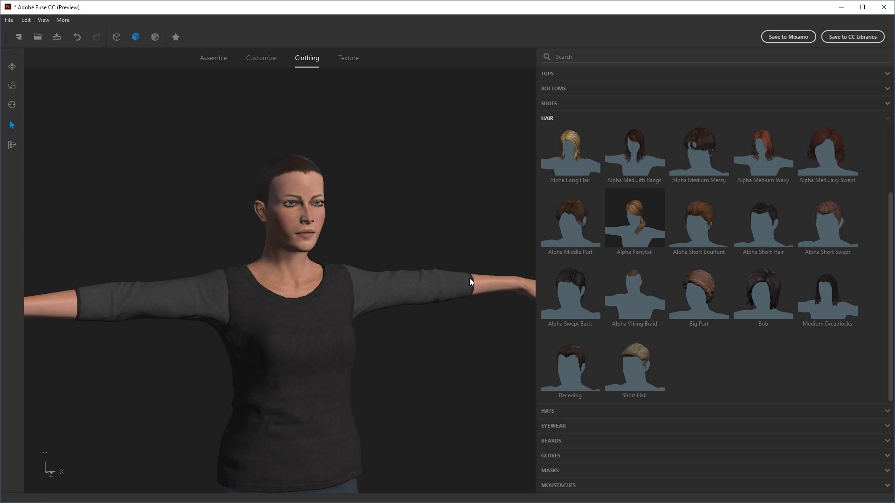
drag(391, 208, 423, 209)
scroll(372, 188, up, 2)
scroll(415, 228, down, 2)
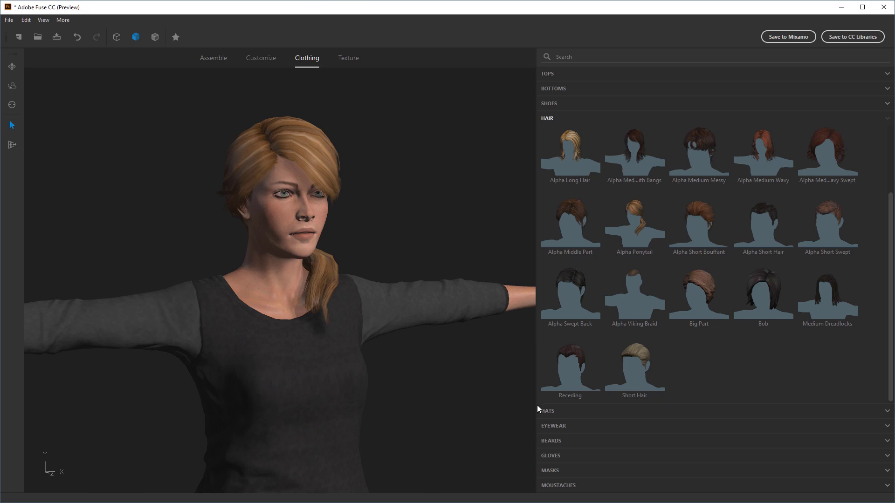
- Browse the available hats, eyewear and beards for the character
click(555, 410)
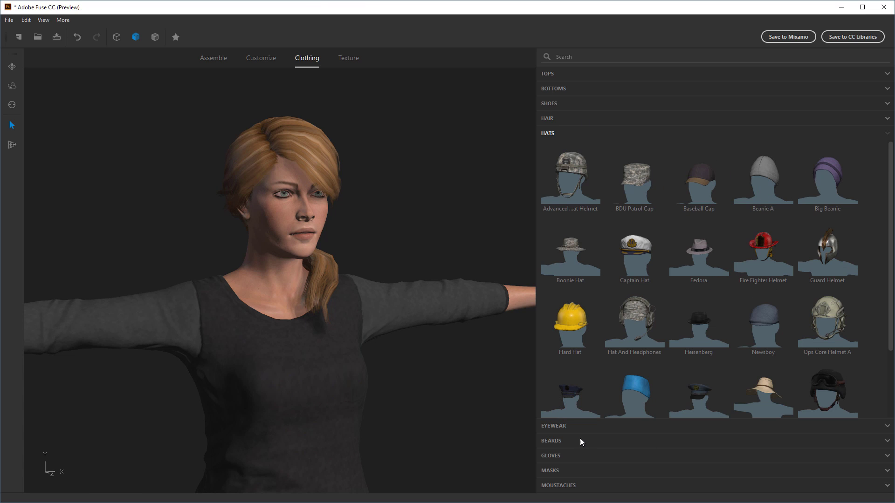
click(558, 429)
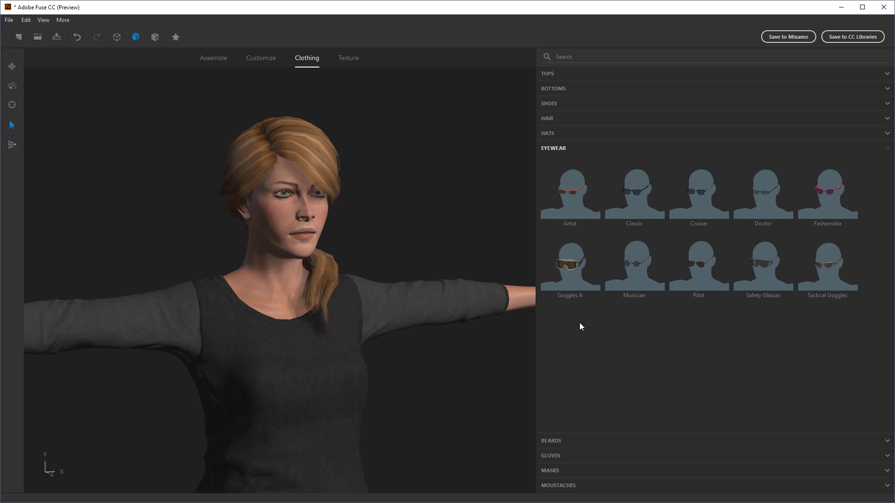
click(558, 440)
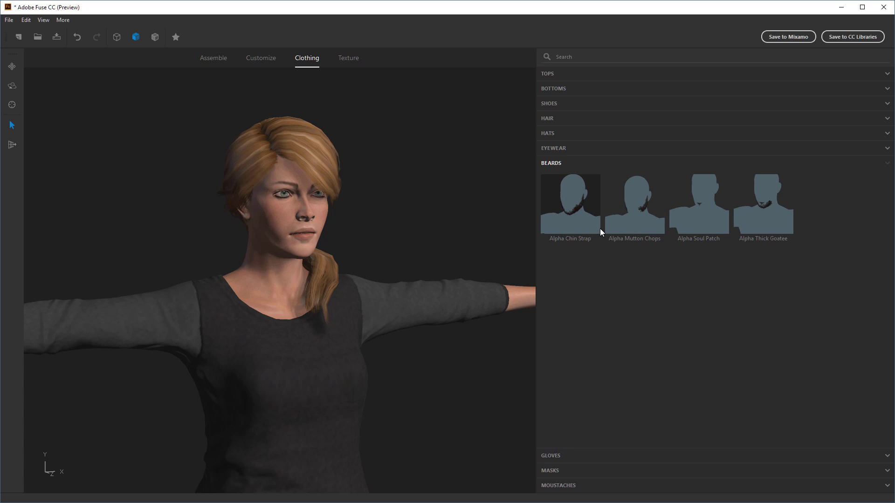
- Put the Fingerless Gloves on the character and check them on the hands from the side
click(549, 458)
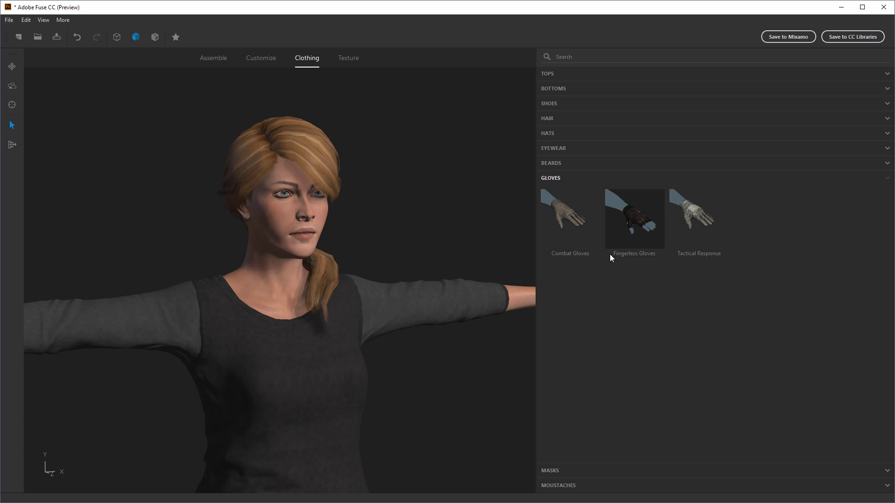
drag(483, 356, 393, 331)
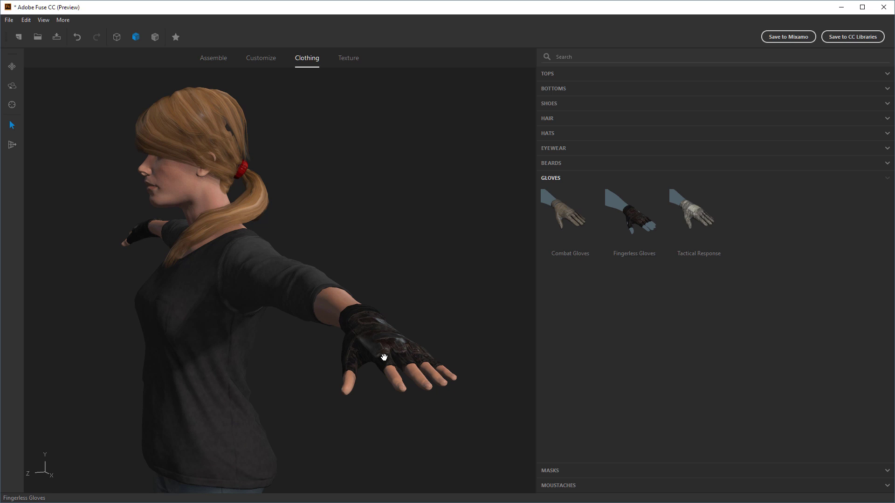
drag(401, 346, 447, 289)
drag(531, 250, 451, 324)
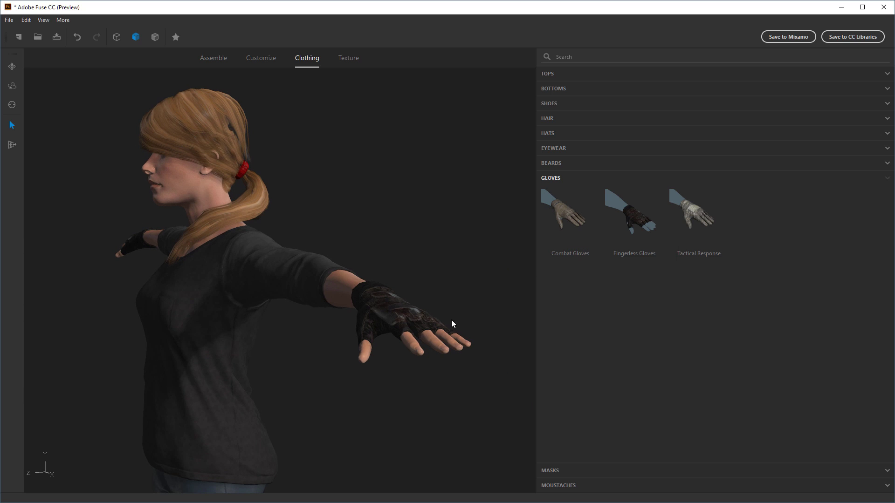
- Examine the gloved, fully dressed character from several angles and look through the available masks
drag(319, 359, 336, 351)
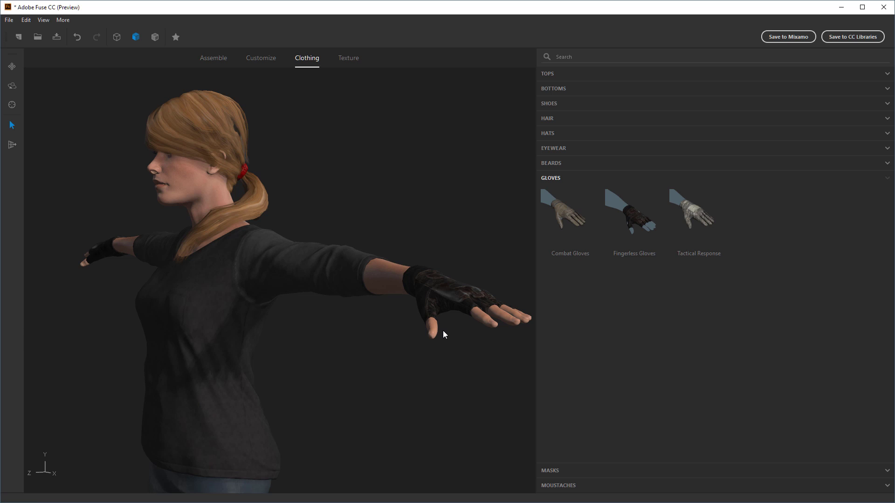
drag(409, 333, 465, 336)
scroll(465, 337, down, 5)
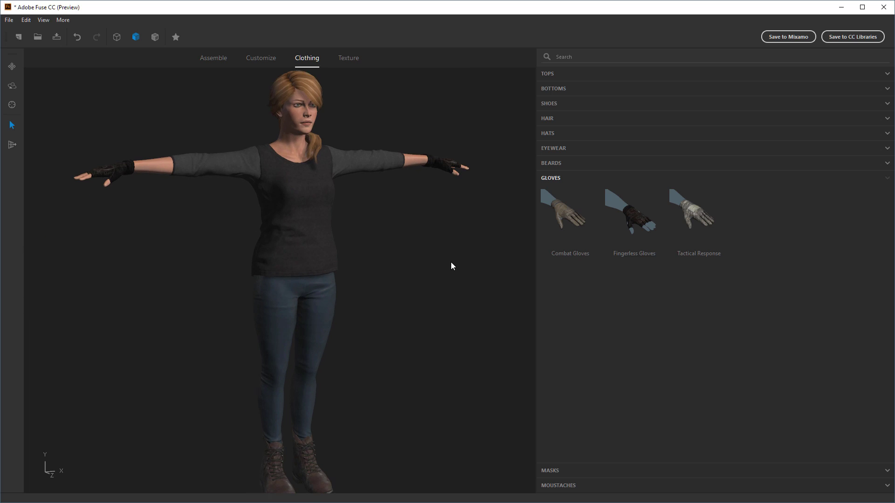
click(551, 471)
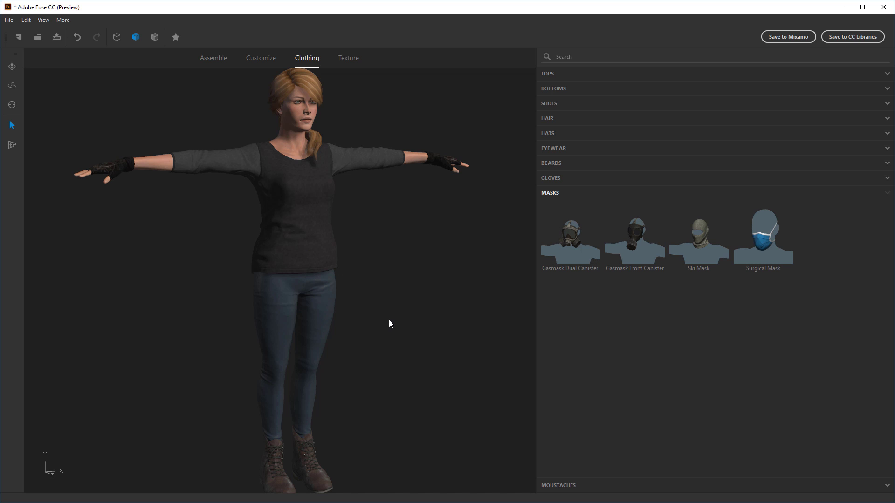
drag(388, 320, 402, 335)
scroll(401, 336, down, 3)
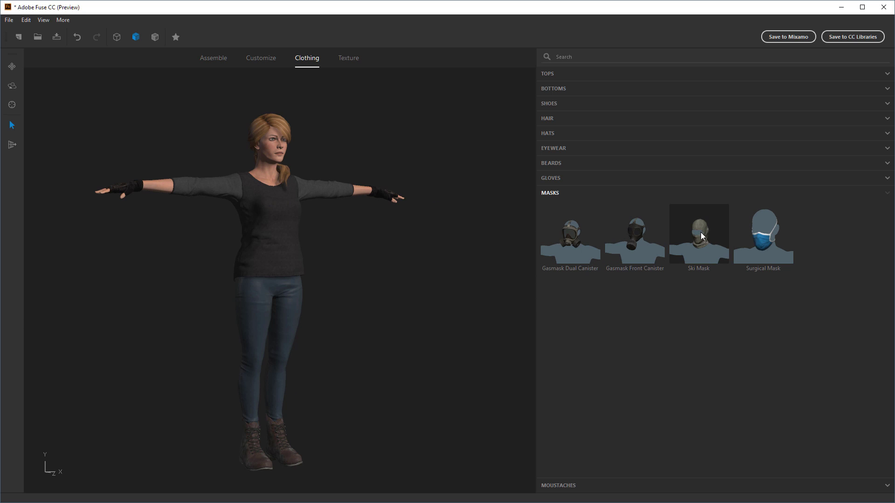
drag(263, 163, 445, 310)
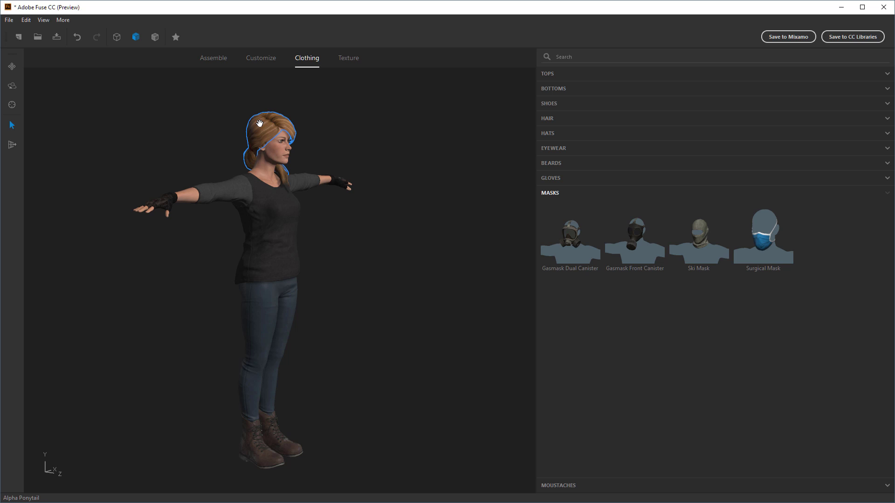
drag(342, 377, 379, 291)
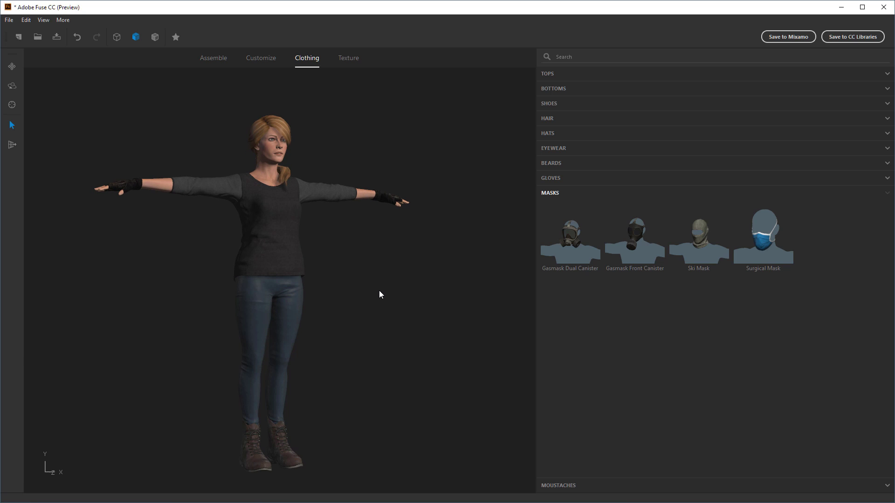
- Select the character's ponytail hair and open its texture settings
click(274, 119)
mouse_move(391, 327)
mouse_down()
mouse_move(385, 341)
mouse_move(399, 339)
mouse_up()
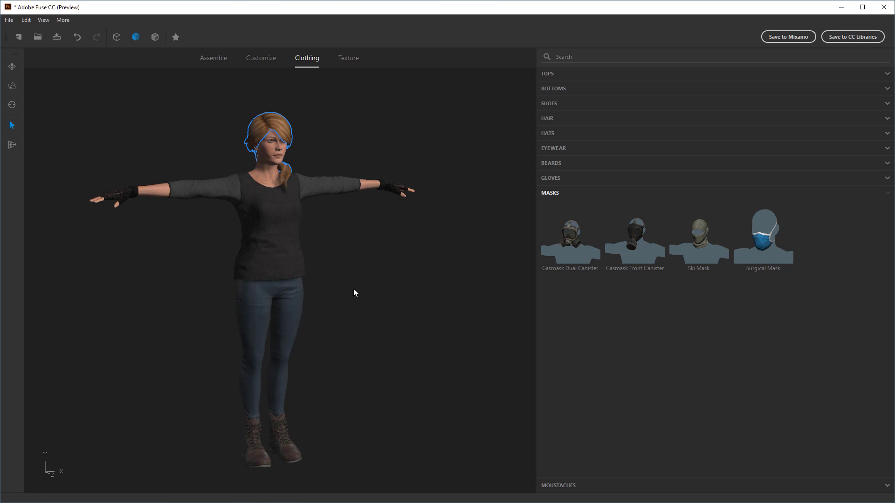
right_drag(354, 293, 413, 324)
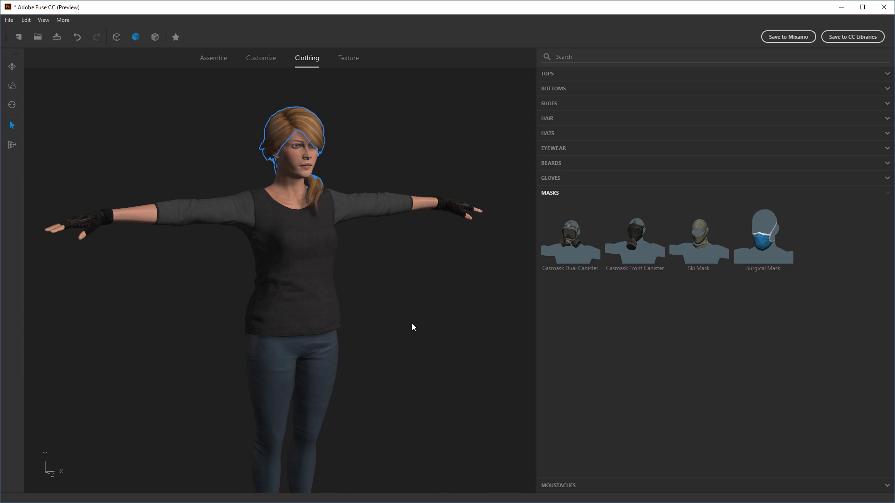
scroll(412, 323, down, 2)
click(349, 58)
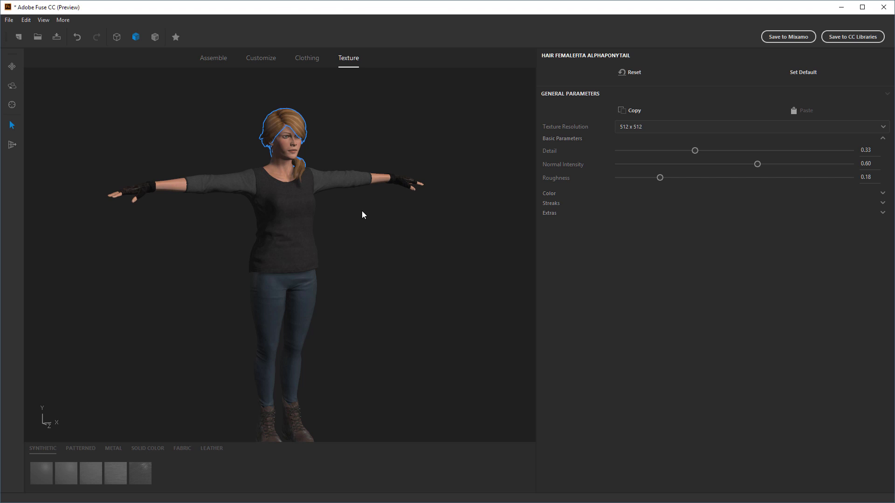
scroll(356, 213, up, 5)
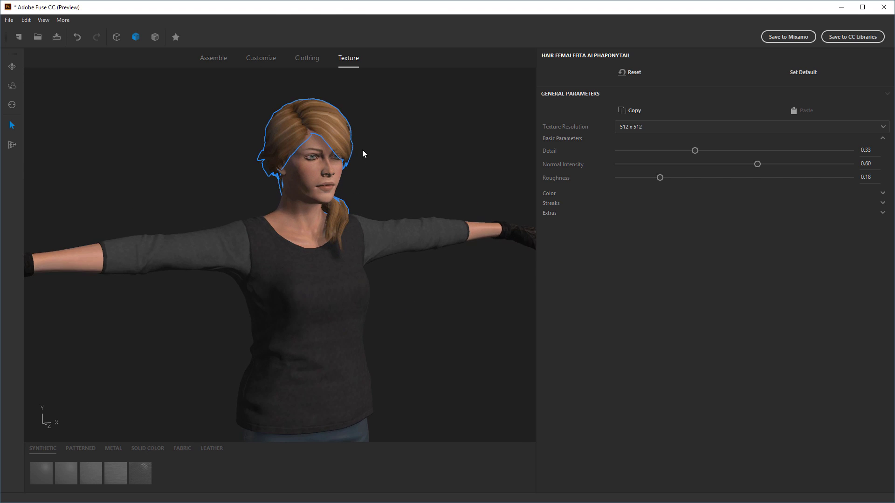
scroll(399, 176, up, 2)
mouse_move(419, 186)
mouse_down()
mouse_move(365, 179)
mouse_move(425, 174)
mouse_move(421, 214)
mouse_move(412, 208)
mouse_move(420, 200)
mouse_up()
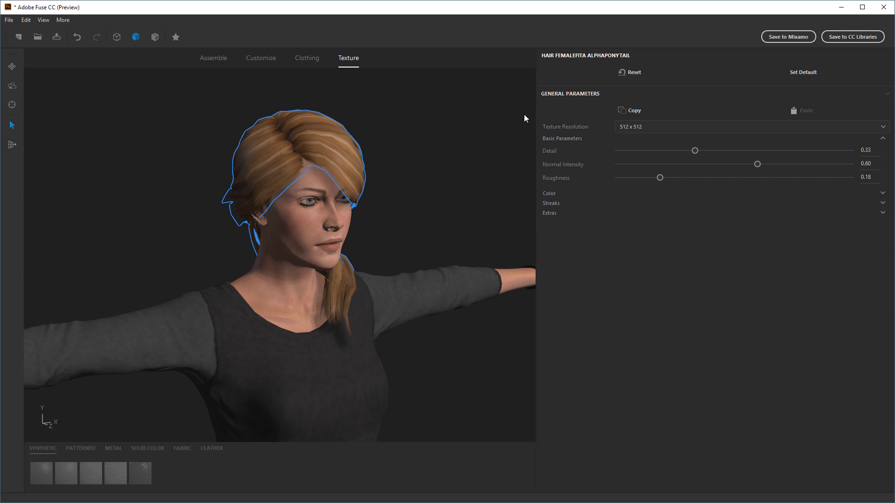
- Look through the texture resolutions offered for the ponytail hair, from 64 x 64 to 2048 x 2048
click(633, 127)
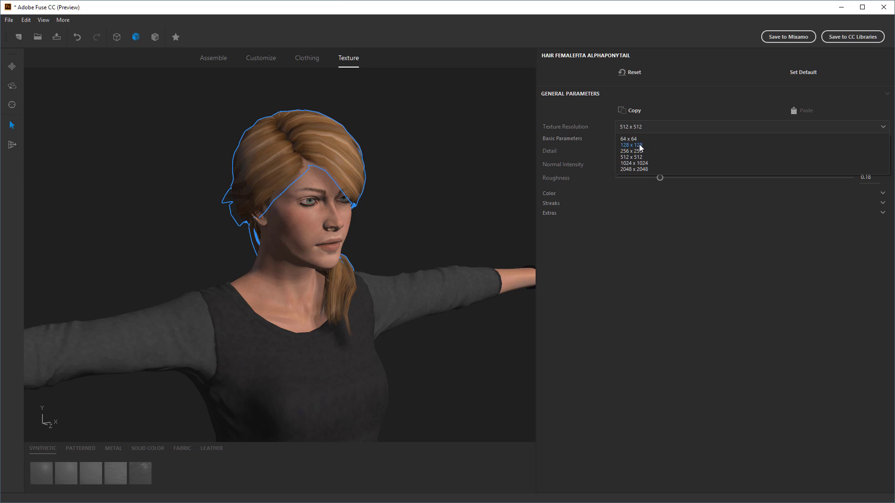
click(637, 247)
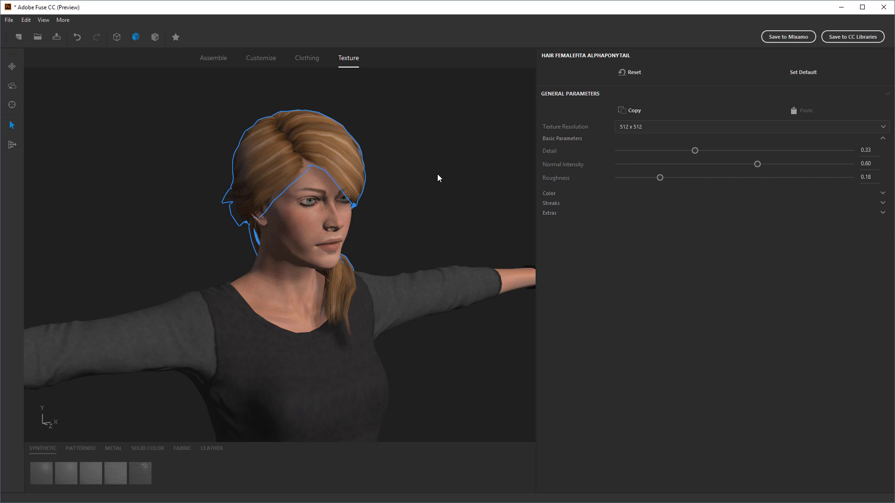
click(633, 127)
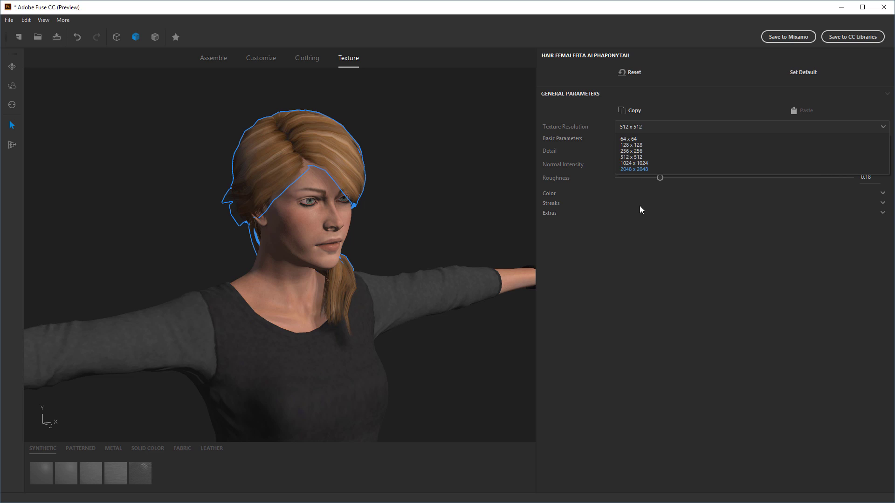
click(633, 220)
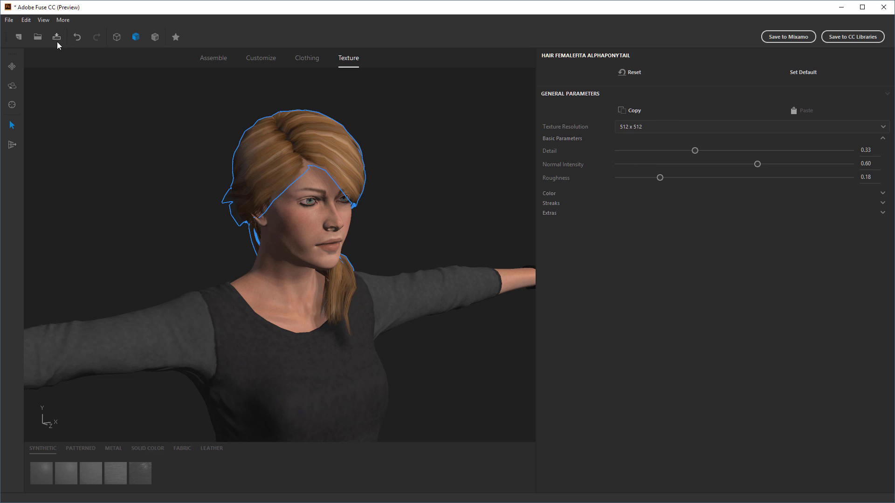
- Review the export and texture packing options in the preferences, including the size choices for packed maps
click(26, 20)
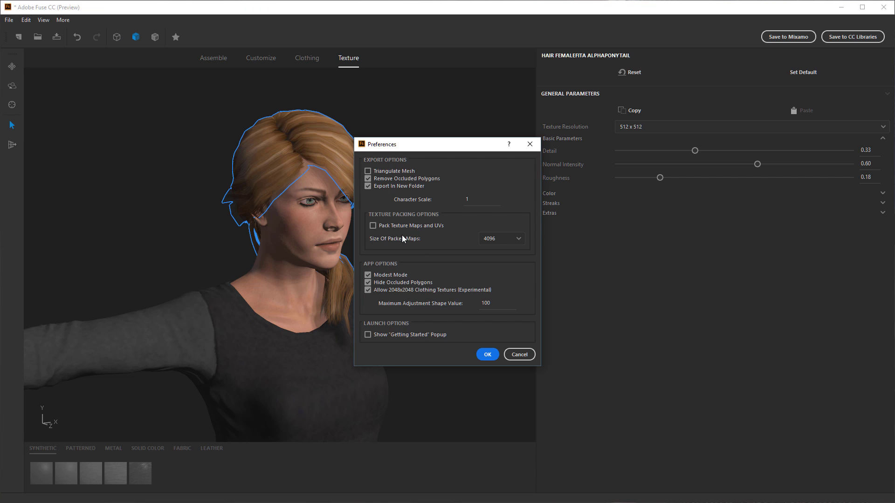
click(514, 240)
click(458, 254)
click(485, 354)
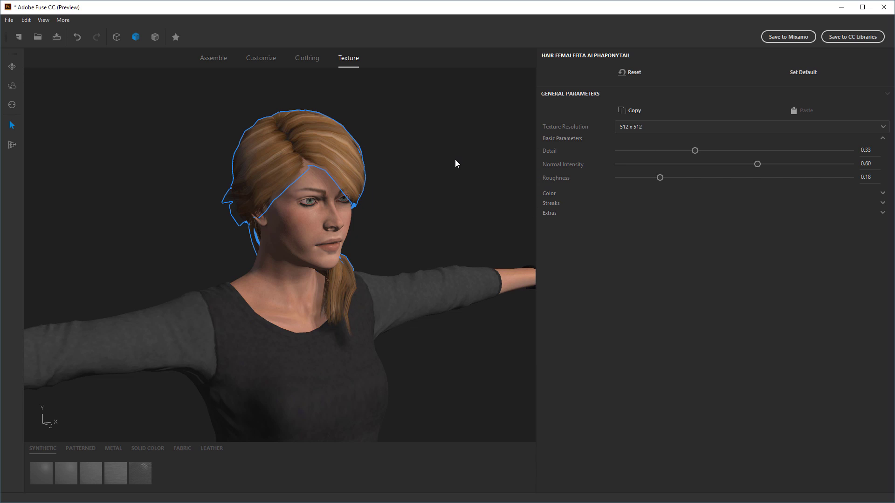
- Set the hair's Detail to 0.27, Normal Intensity to 0.74 and Roughness to 0.15, trying a much higher roughness for comparison
right_drag(456, 163, 448, 181)
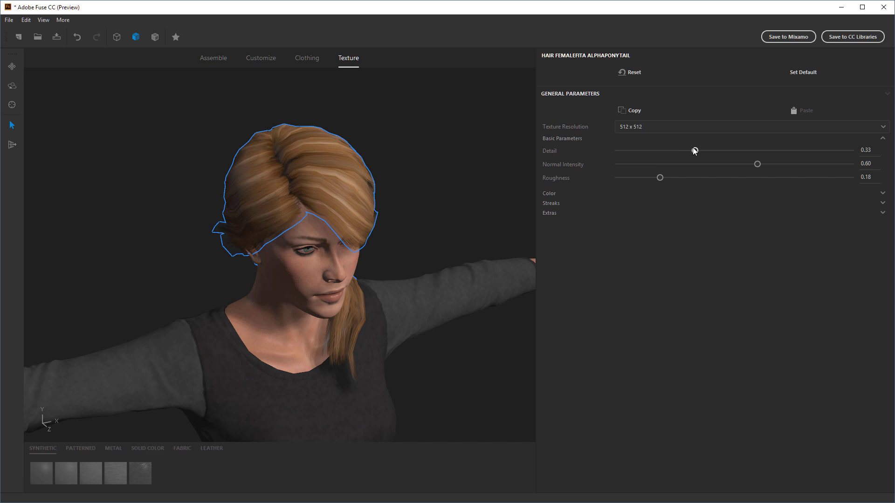
mouse_move(694, 150)
mouse_down()
mouse_move(817, 158)
mouse_move(671, 160)
mouse_move(876, 168)
mouse_move(664, 167)
mouse_move(778, 166)
mouse_move(680, 151)
mouse_up()
scroll(418, 158, up, 5)
drag(114, 202, 146, 220)
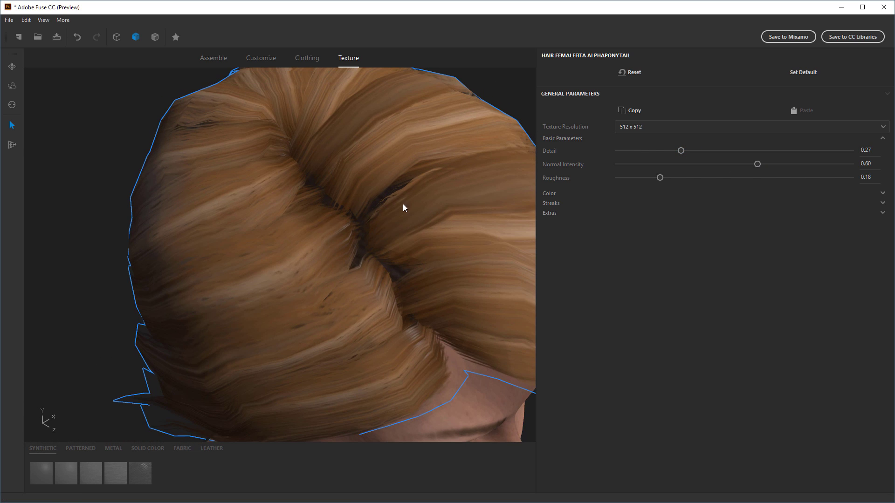
drag(765, 169, 794, 214)
drag(660, 180, 816, 184)
scroll(396, 222, down, 10)
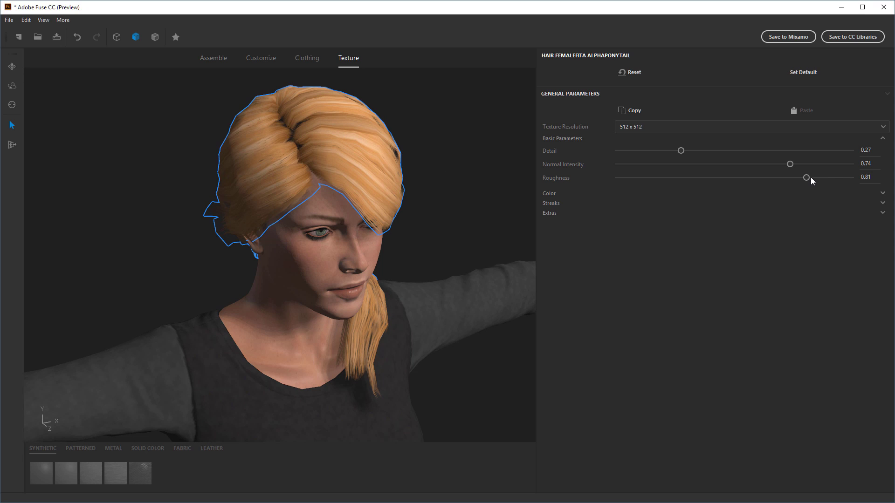
drag(805, 180, 653, 182)
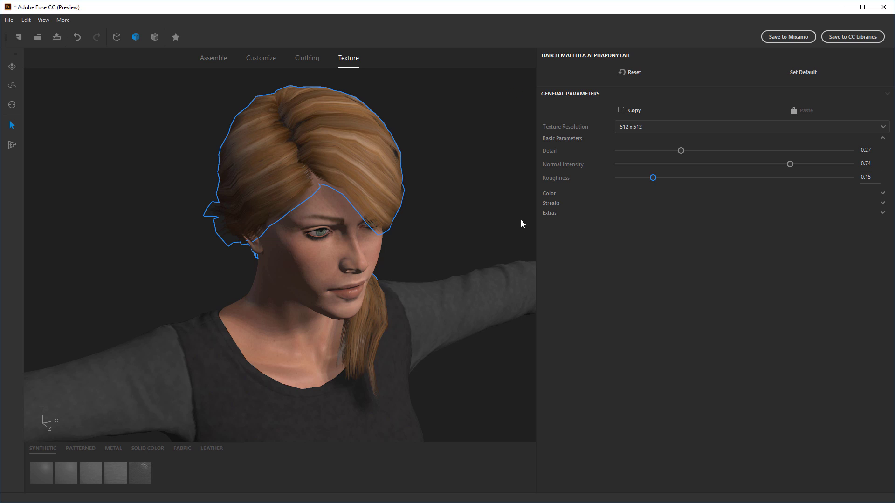
- Try a strong hue shift on the hair, then return Hue Shift to 0.00 with Saturation 0.46 and Luminosity 0.43
click(551, 193)
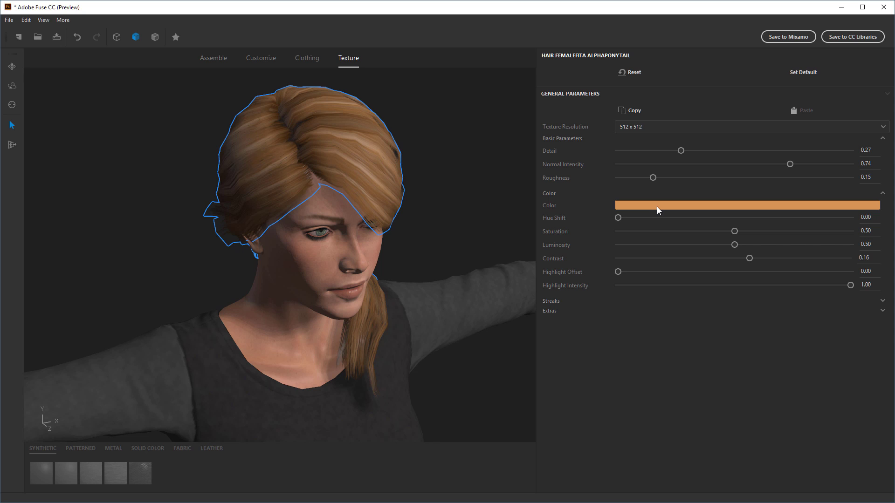
scroll(476, 231, down, 2)
right_drag(476, 231, 457, 247)
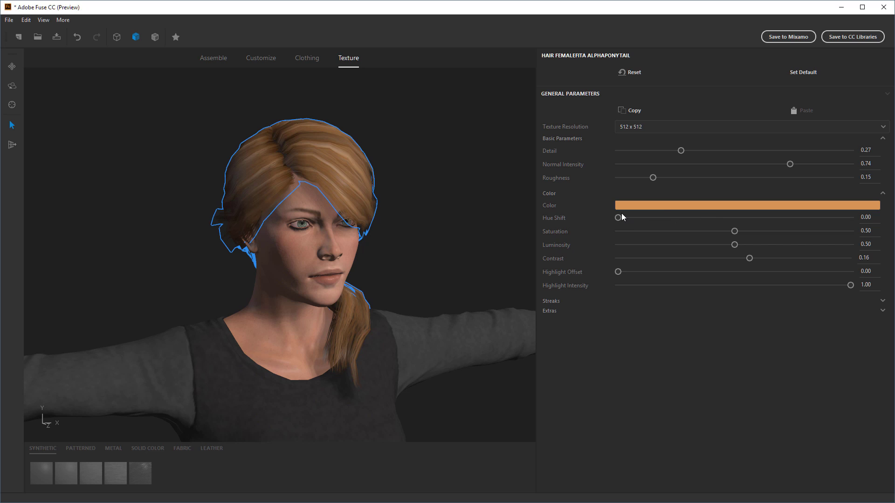
drag(619, 220, 697, 231)
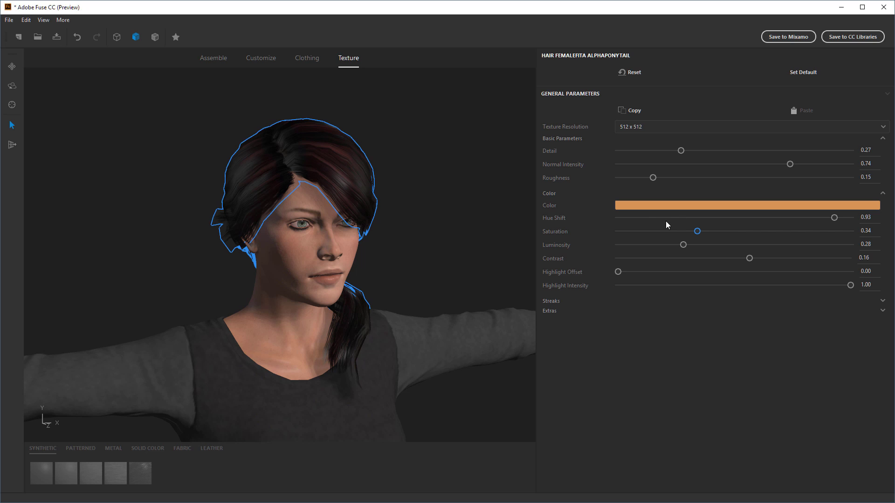
drag(834, 218, 577, 227)
drag(699, 231, 723, 244)
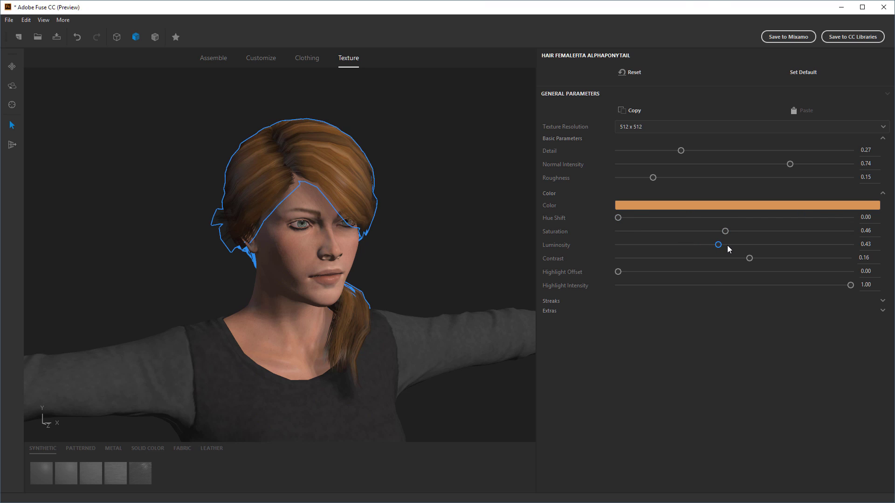
- Set the hair's base color to a dark reddish brown with Hue 17, Sat 165 and Val 102
click(694, 208)
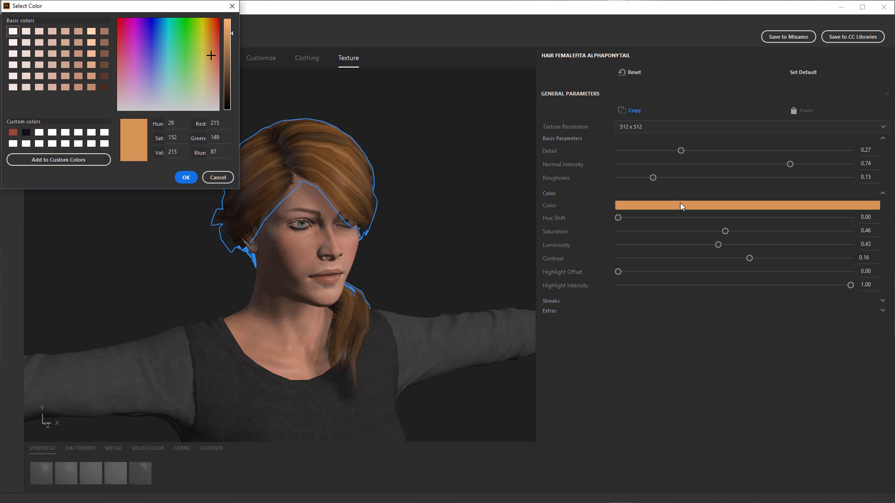
click(216, 51)
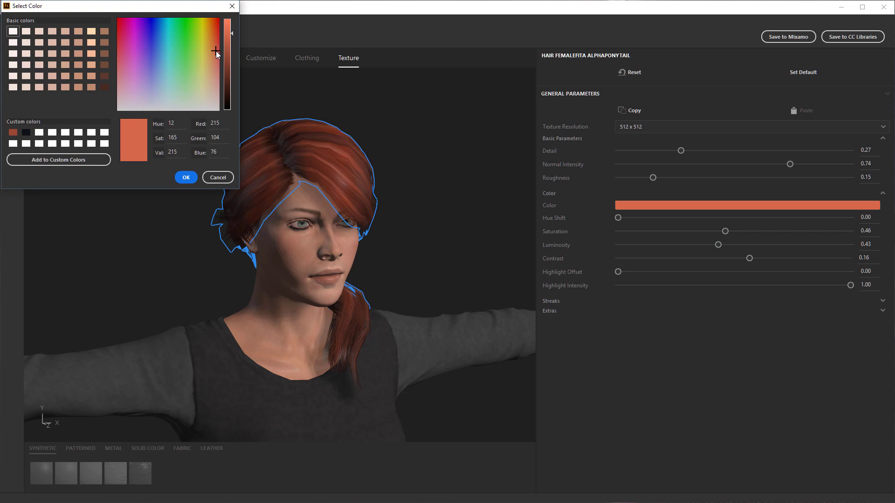
click(217, 51)
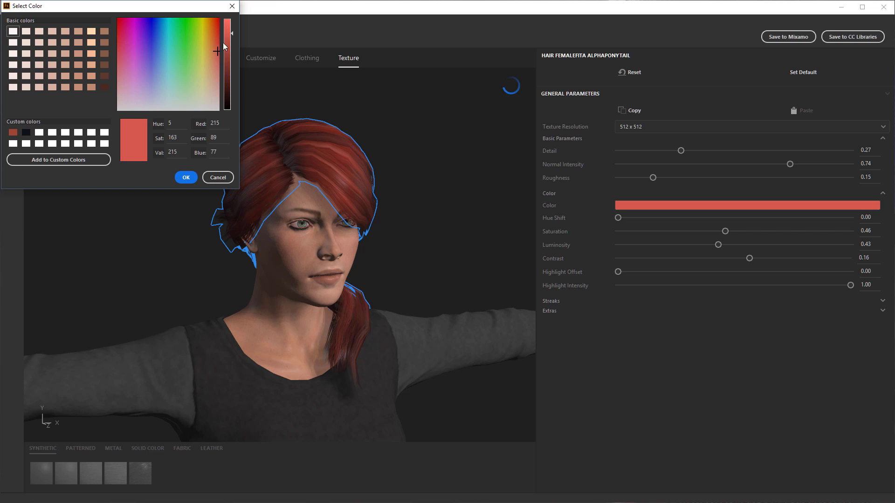
click(215, 50)
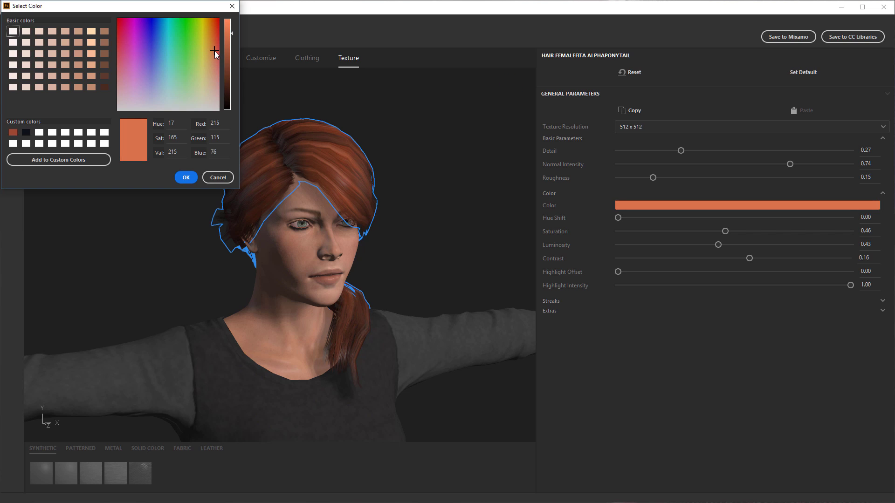
drag(232, 41, 237, 72)
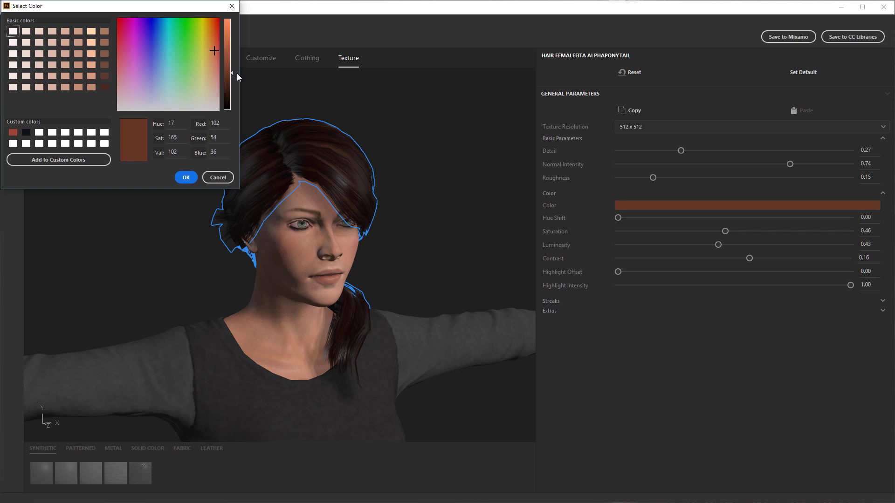
click(396, 123)
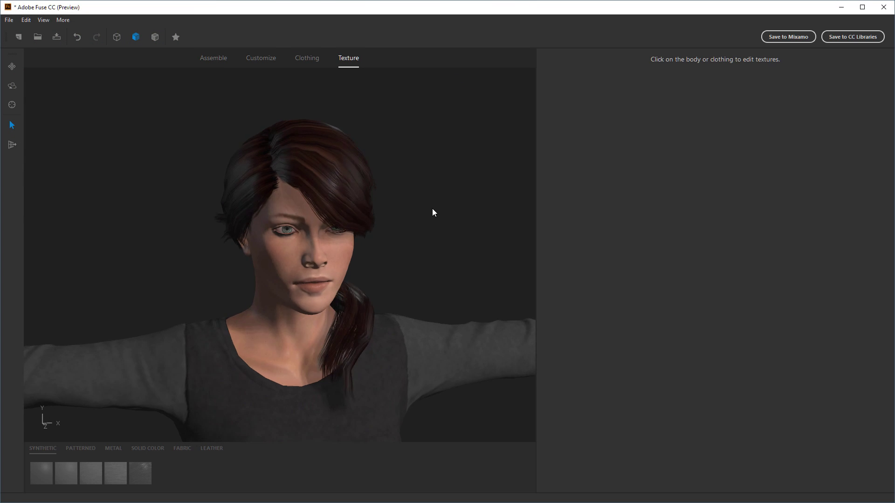
- Reselect the hair and soften its streaks by setting Streaks Visibility to 0.62 and Streaks Lightness to 0.60
drag(432, 209, 369, 237)
click(371, 202)
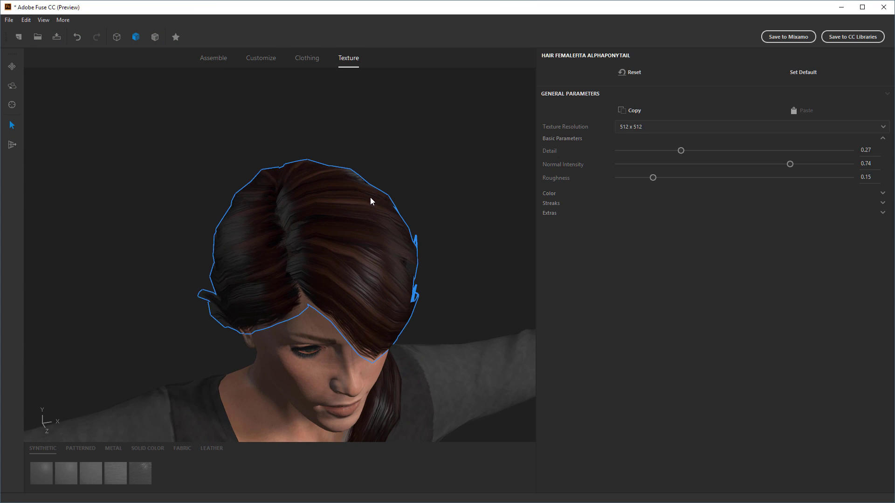
drag(490, 244, 482, 228)
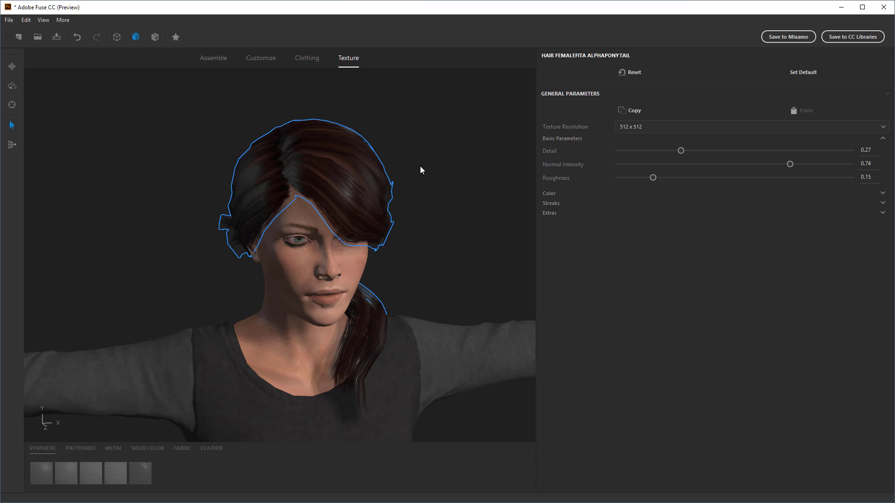
click(554, 204)
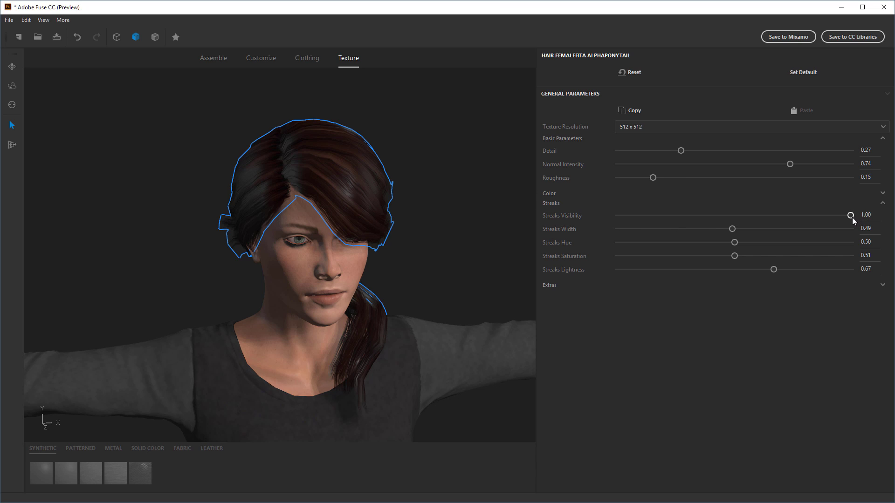
mouse_move(850, 215)
mouse_down()
mouse_move(720, 215)
mouse_move(792, 216)
mouse_move(767, 217)
mouse_up()
drag(775, 269, 762, 275)
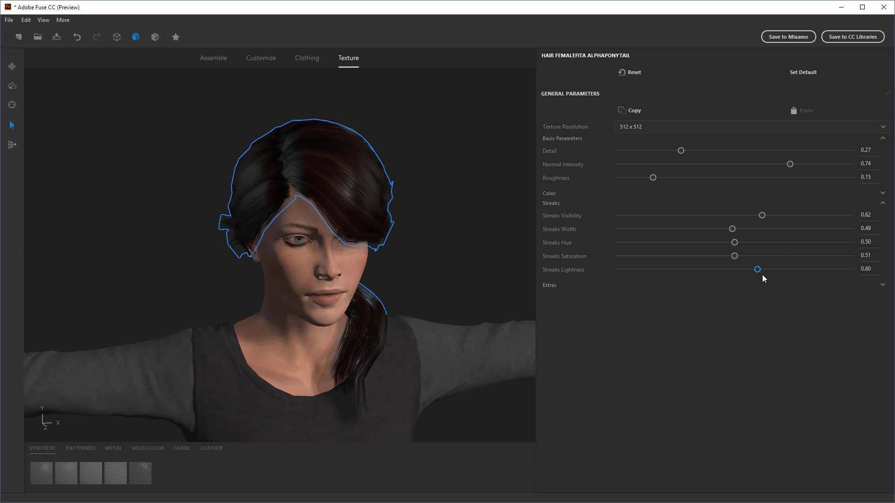
- Expand the hair's Extras settings and try a slight Extras Hue adjustment
click(549, 285)
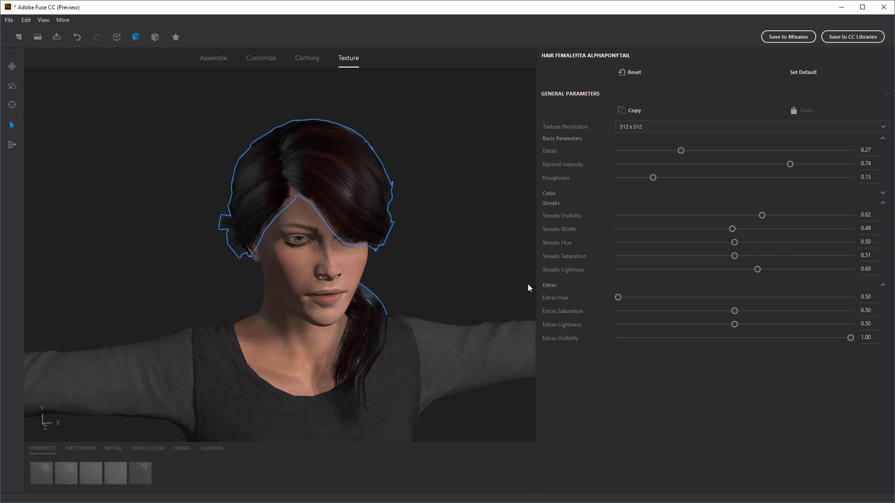
right_drag(347, 250, 473, 255)
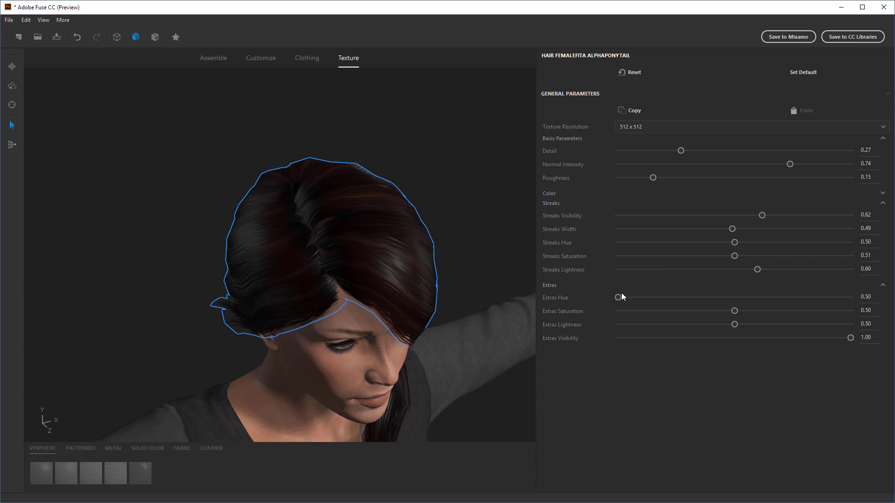
mouse_move(621, 297)
mouse_down()
mouse_move(735, 301)
mouse_move(634, 304)
mouse_up()
drag(437, 216, 364, 187)
drag(415, 223, 520, 252)
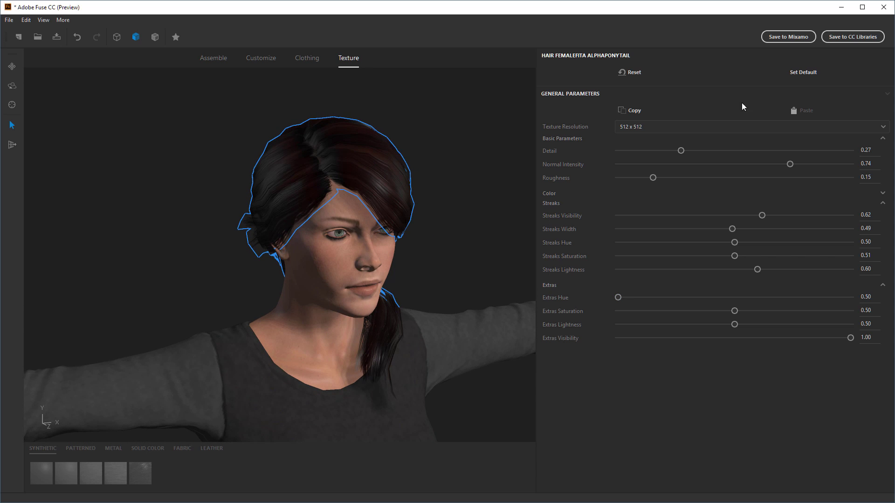
- Set the hair's texture resolution to 2048 x 2048 and inspect the strands from the front and back
click(704, 126)
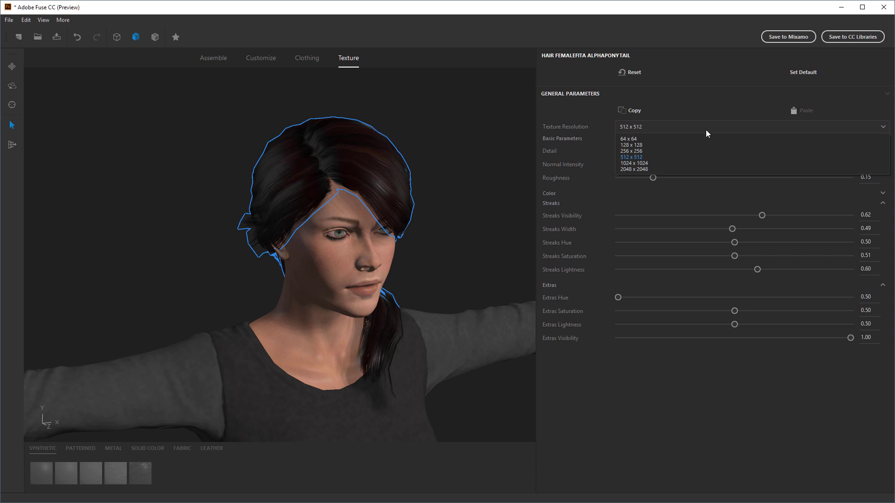
click(641, 170)
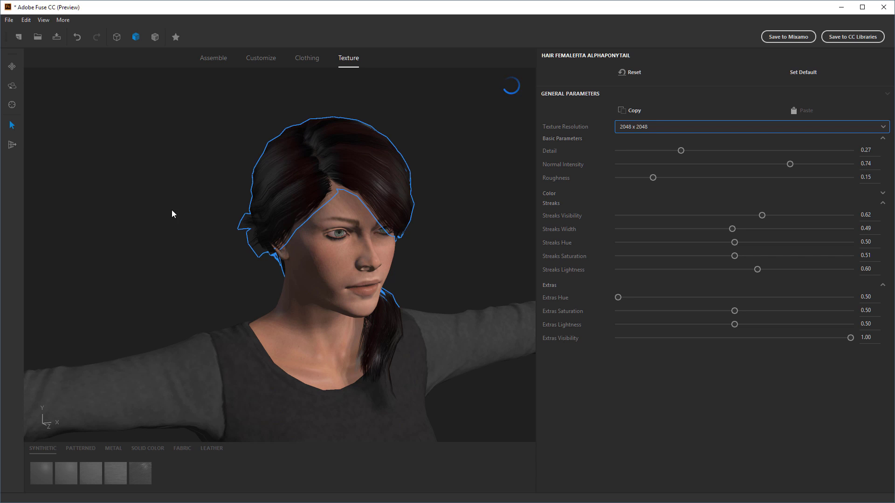
scroll(446, 155, up, 2)
scroll(161, 189, up, 2)
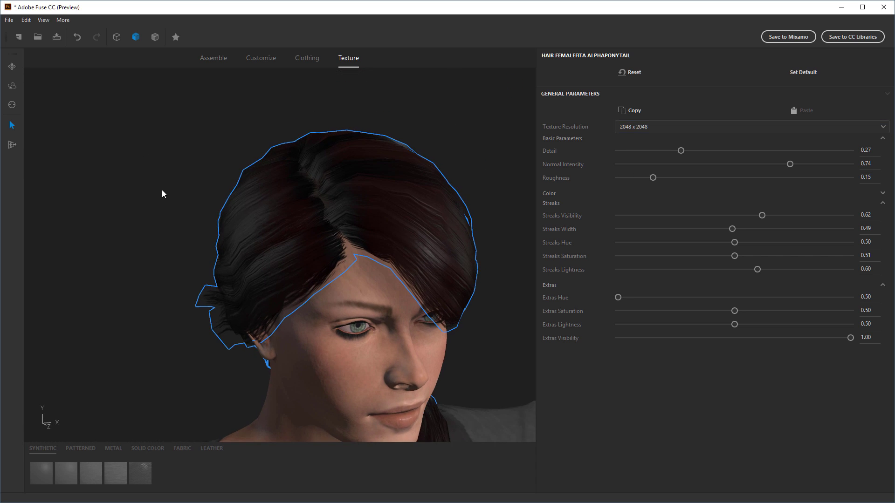
scroll(162, 191, up, 3)
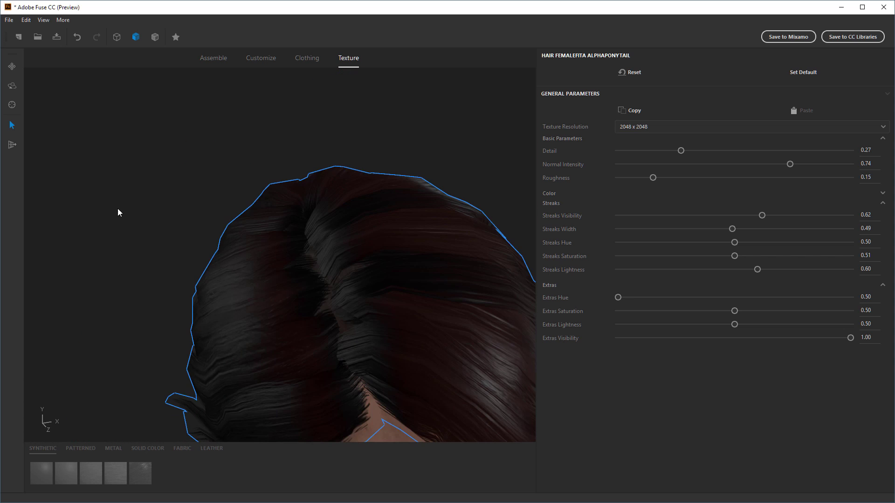
drag(117, 213, 430, 256)
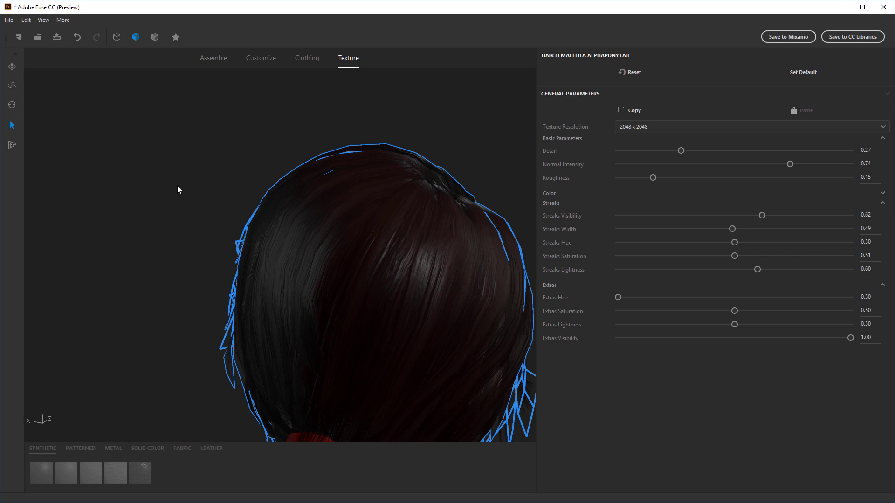
scroll(178, 186, down, 3)
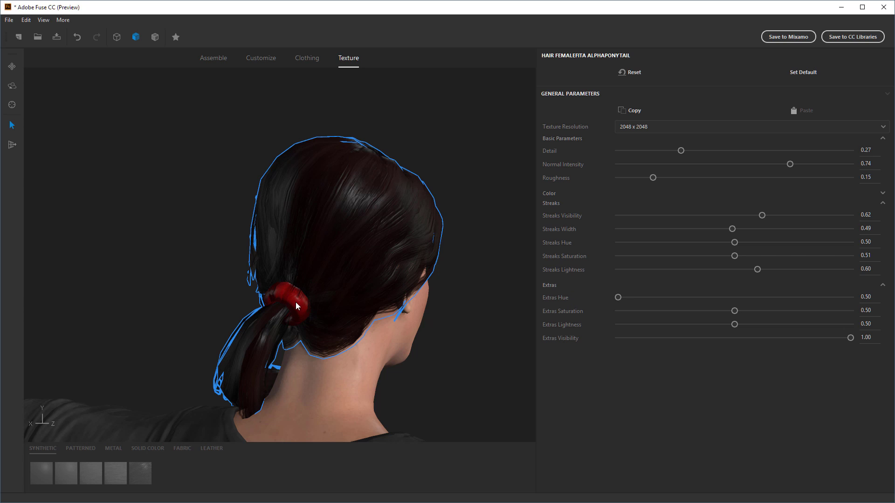
- Recolor the red hair tie with Extras Hue 0.81, Extras Saturation 0.17 and Extras Lightness 0.43
drag(618, 298, 659, 317)
mouse_move(731, 325)
mouse_down()
mouse_move(698, 328)
mouse_move(725, 328)
mouse_up()
drag(458, 366, 261, 327)
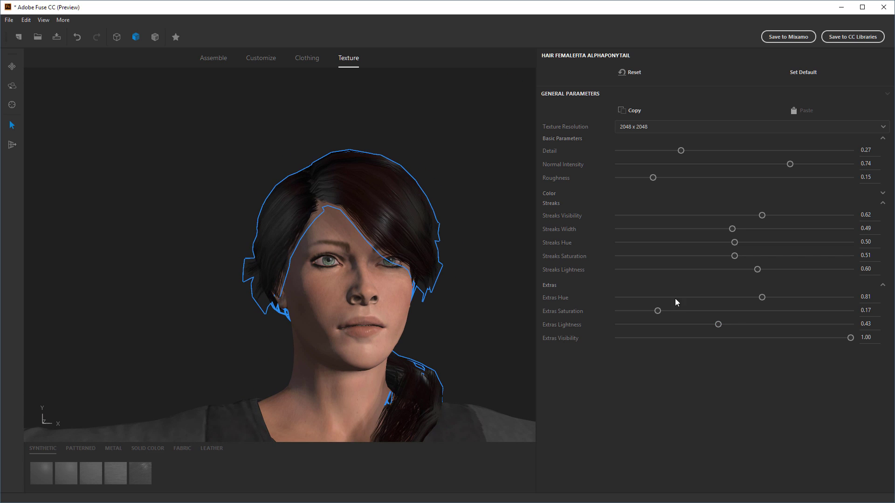
drag(430, 263, 459, 309)
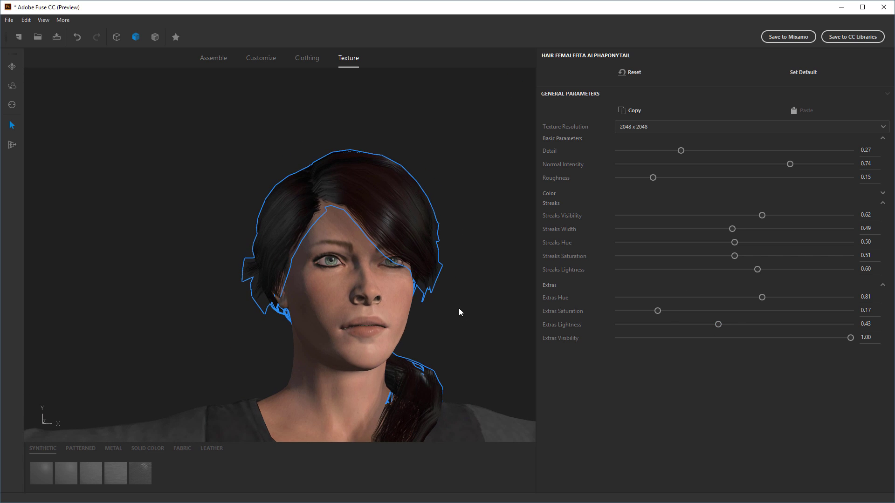
scroll(492, 320, down, 3)
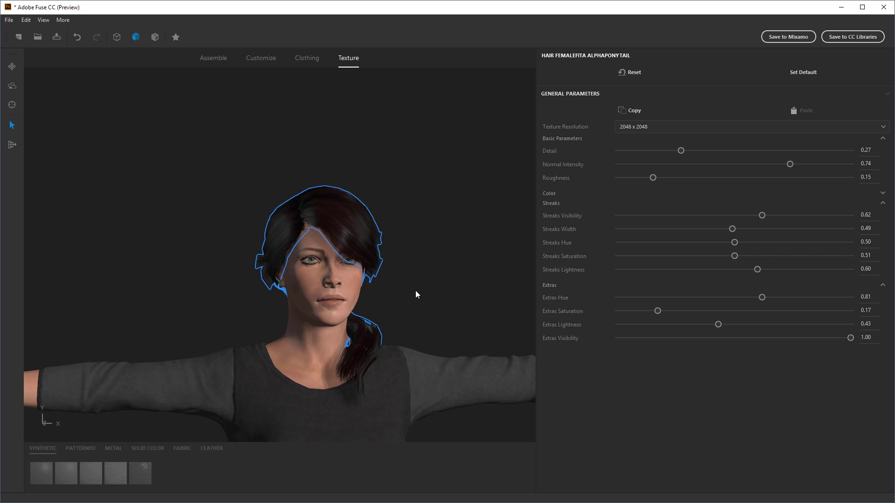
scroll(415, 213, down, 2)
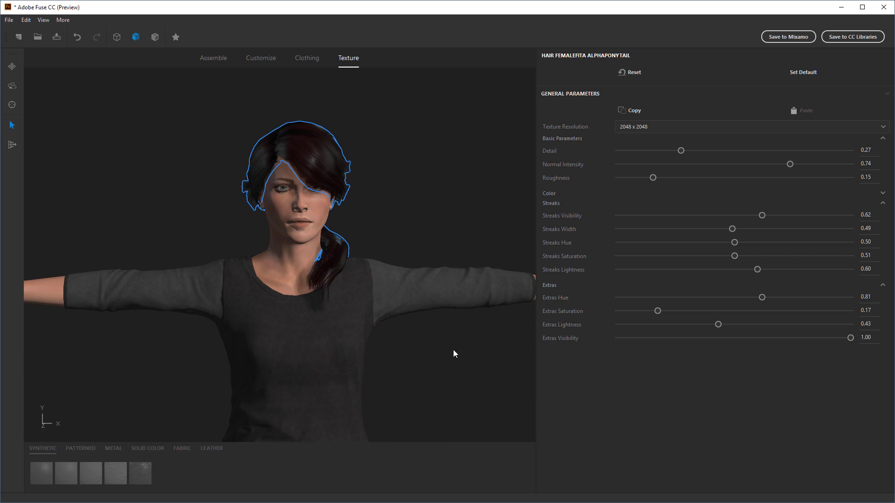
drag(454, 350, 314, 236)
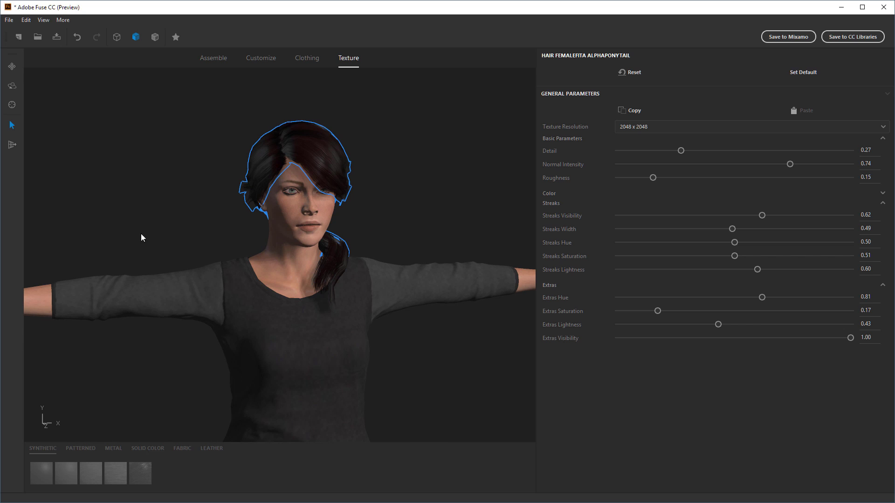
- Select the three-quarter-sleeve top and set its texture resolution to 1024 x 1024
click(393, 279)
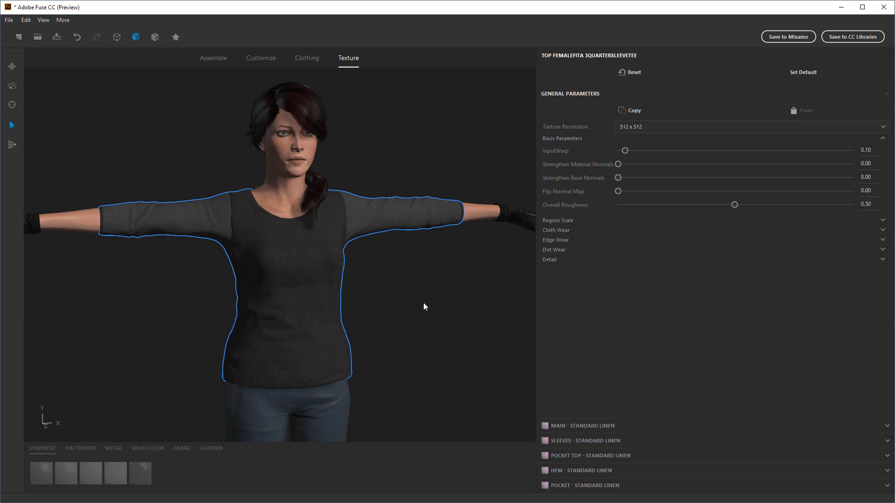
scroll(422, 285, up, 3)
middle_drag(420, 288, 442, 284)
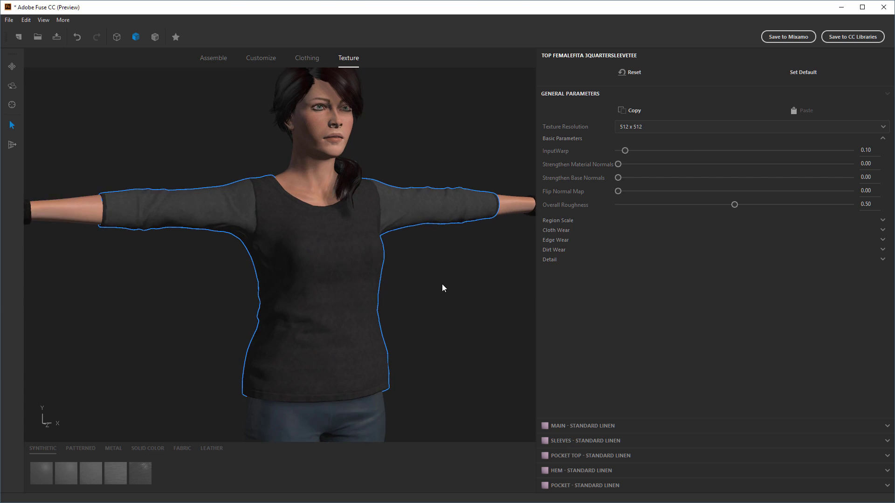
click(633, 126)
click(635, 163)
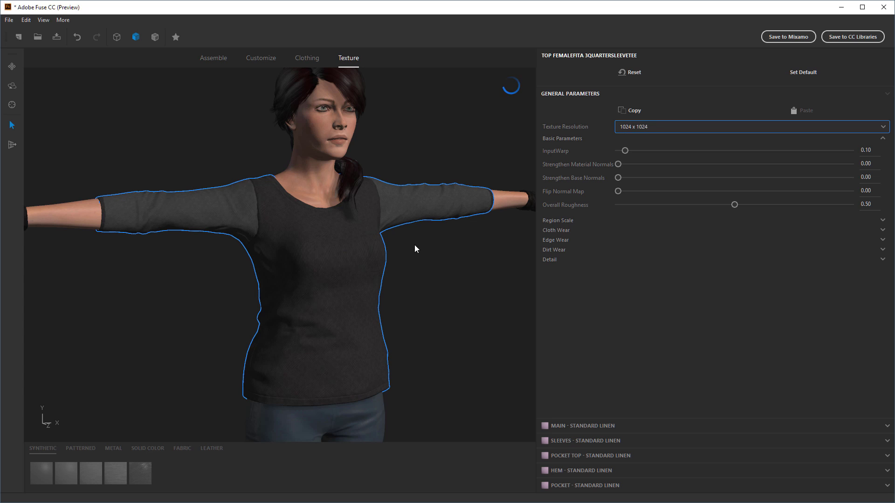
scroll(427, 273, up, 4)
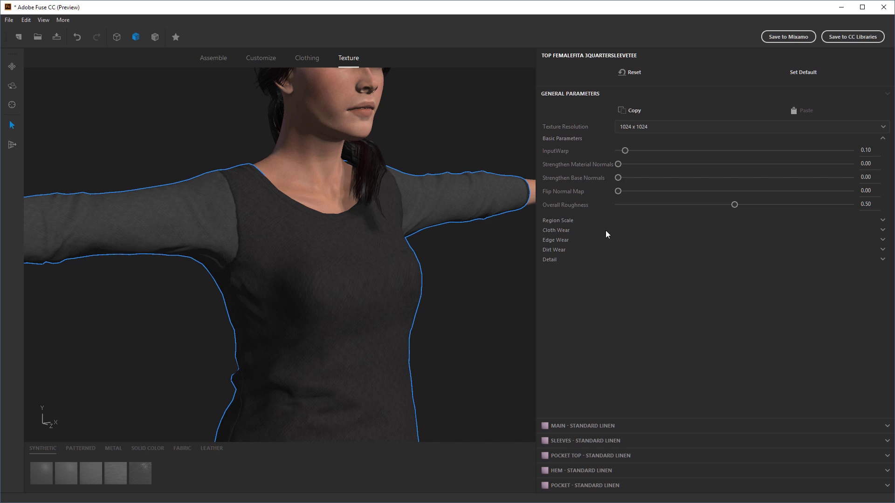
click(642, 129)
click(663, 270)
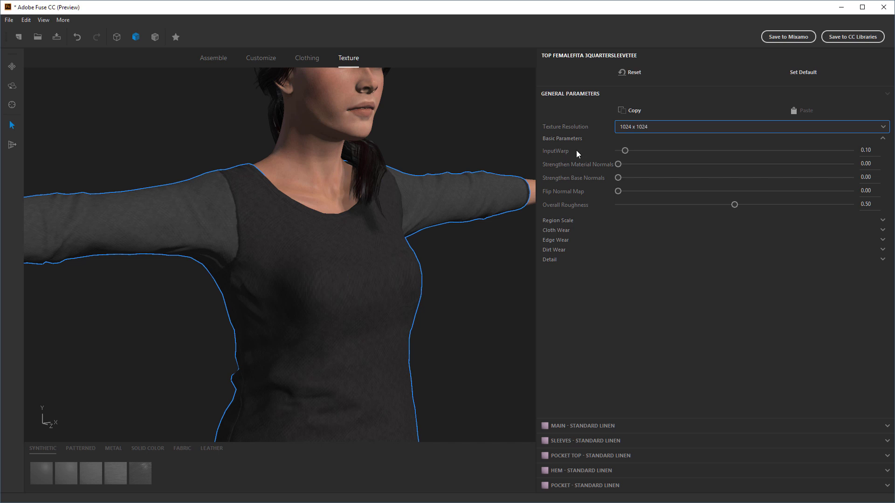
- Set the top's InputWarp to 1.47 after trying a stronger warp of 2.46
drag(624, 151, 815, 159)
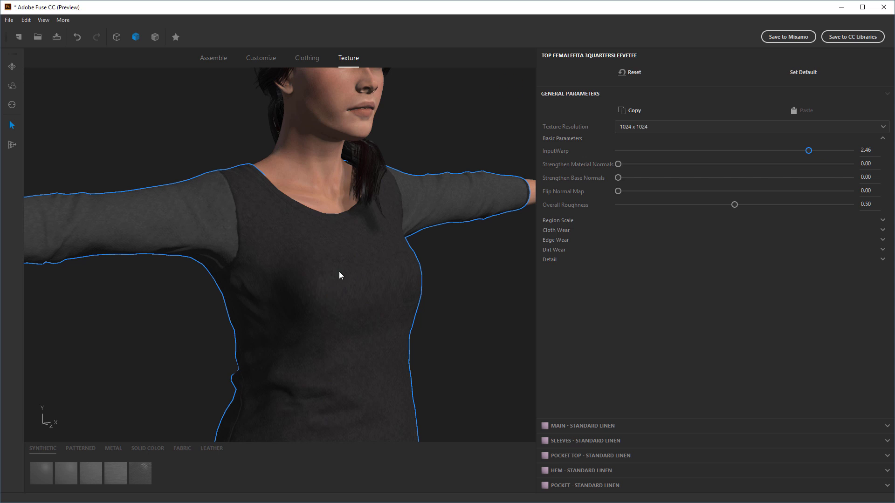
drag(811, 154, 732, 152)
drag(481, 330, 469, 345)
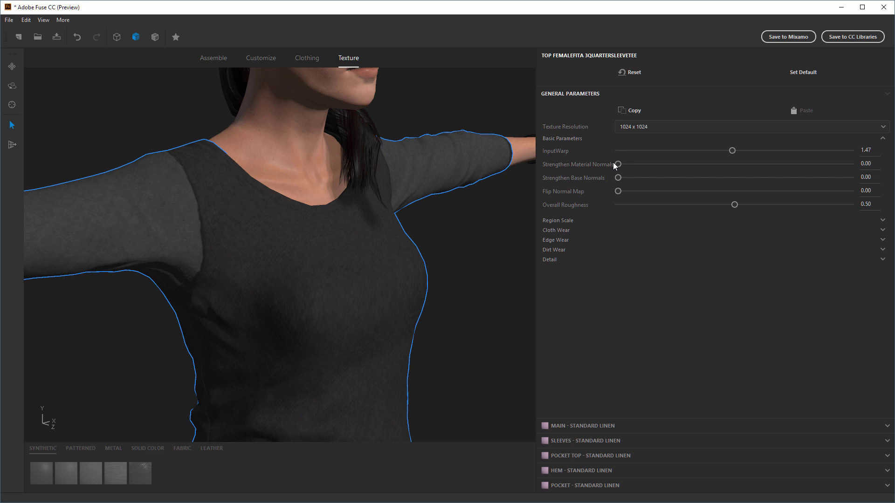
- Try the top's Strengthen Material Normals at 1.00 and examine the fabric weave on the sleeve
drag(620, 162, 882, 166)
drag(456, 281, 194, 363)
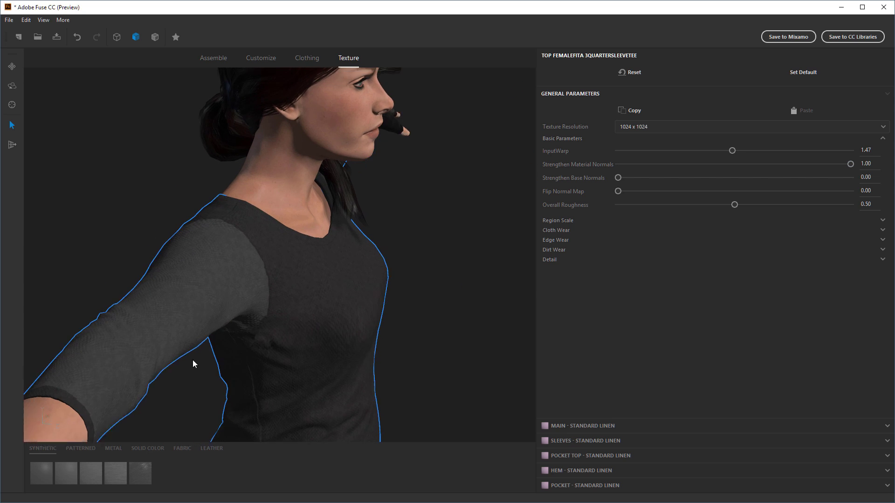
scroll(175, 314, up, 4)
scroll(217, 217, up, 2)
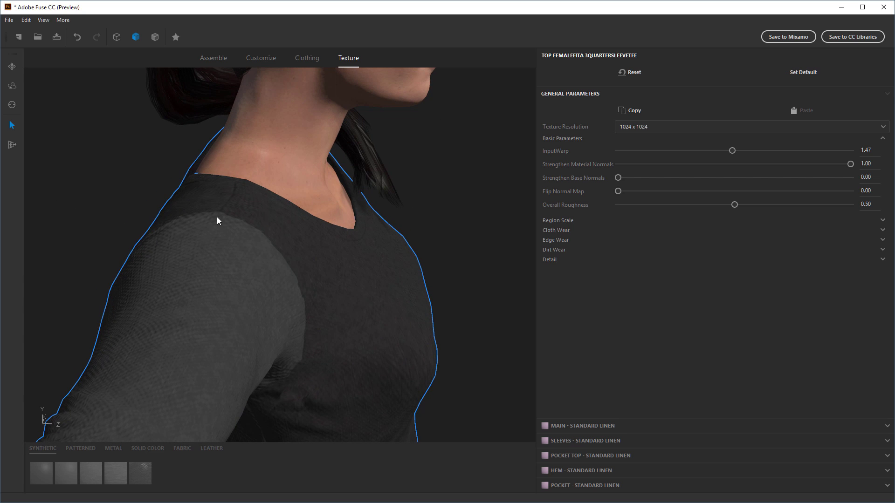
- Set the top's Strengthen Base Normals to 0.46 and Strengthen Material Normals to 0.62
drag(620, 178, 731, 178)
drag(495, 232, 519, 224)
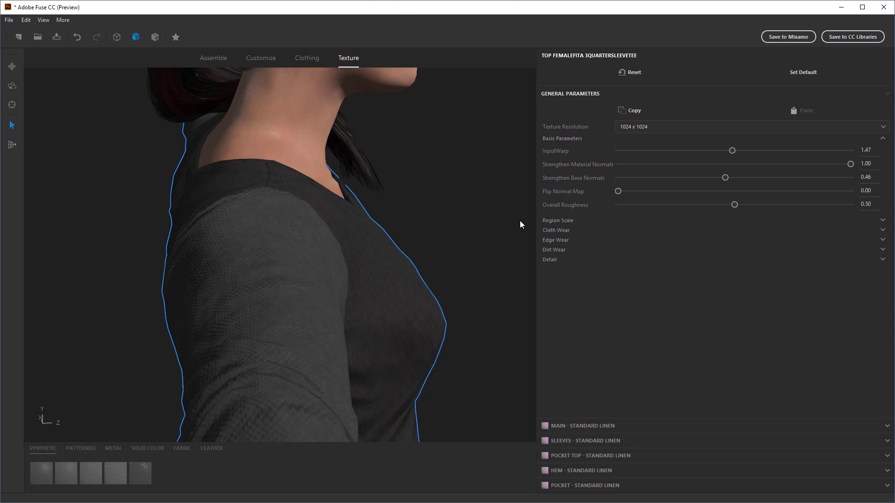
drag(459, 189, 439, 186)
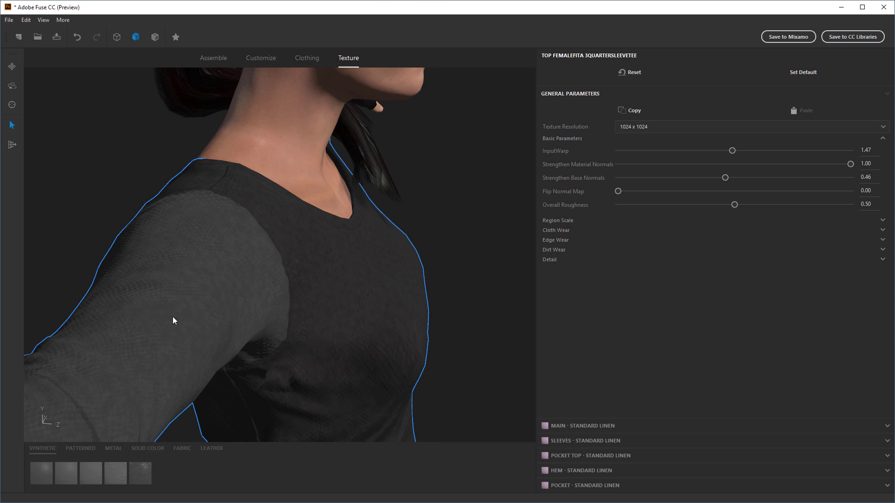
drag(837, 166, 762, 165)
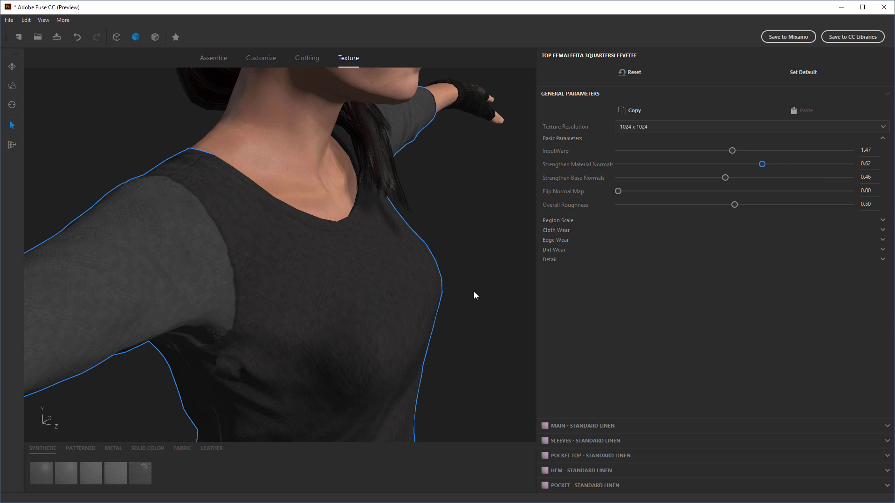
drag(474, 292, 457, 235)
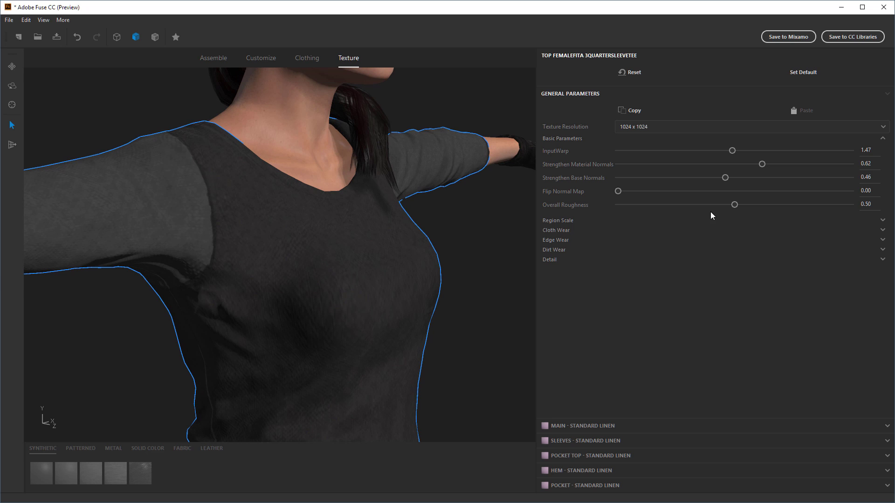
- Try the top's Overall Roughness at the extremes of 0.00 and 1.00 to compare glossy and matte fabric
scroll(491, 274, down, 5)
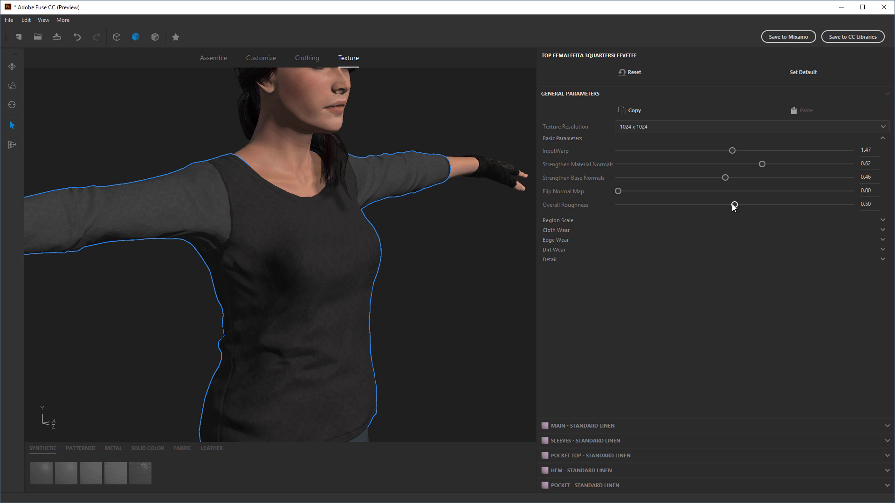
drag(732, 204, 585, 206)
drag(461, 291, 420, 276)
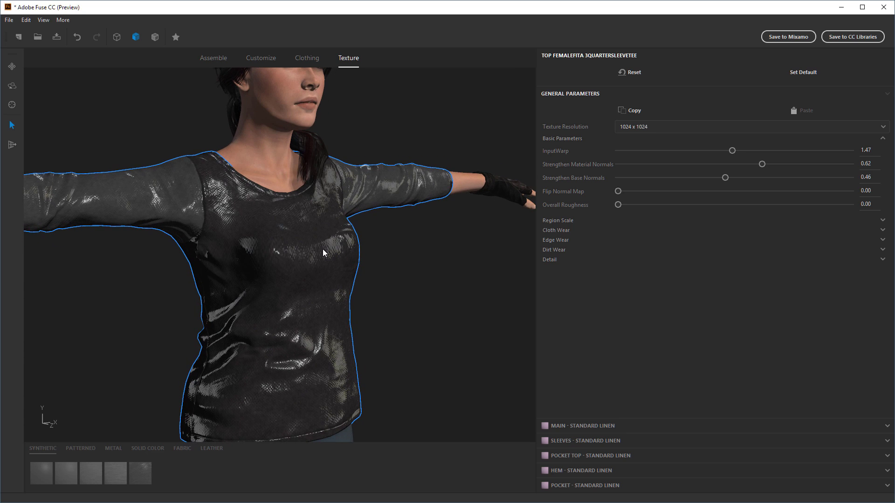
drag(618, 205, 850, 204)
scroll(350, 302, up, 2)
drag(350, 303, 462, 294)
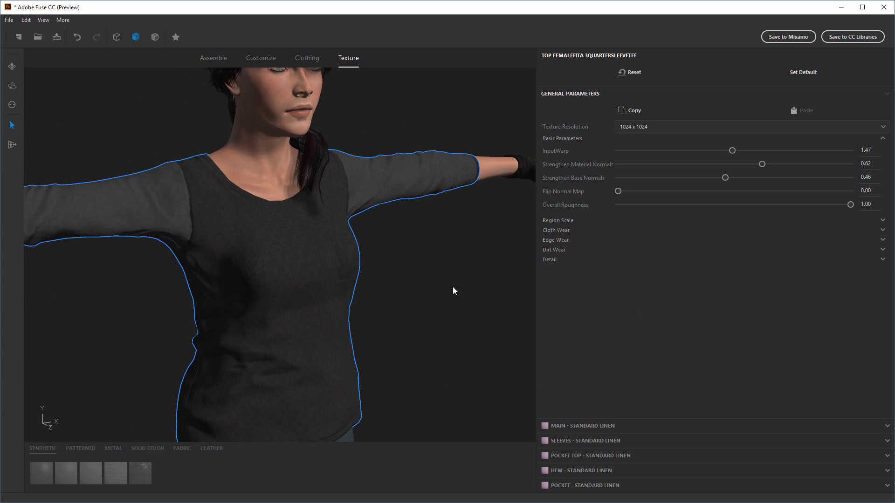
- Set the top's Overall Roughness to 0.49
drag(850, 204, 746, 211)
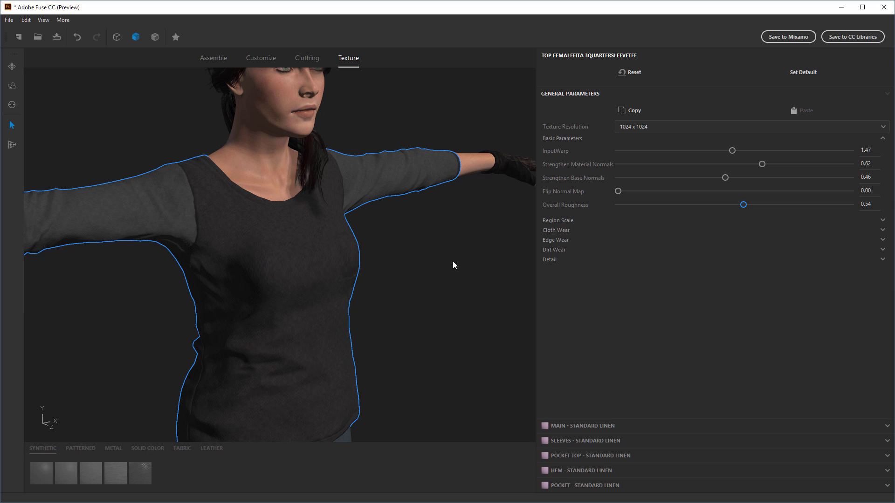
drag(743, 205, 704, 205)
drag(451, 271, 470, 252)
drag(704, 205, 735, 208)
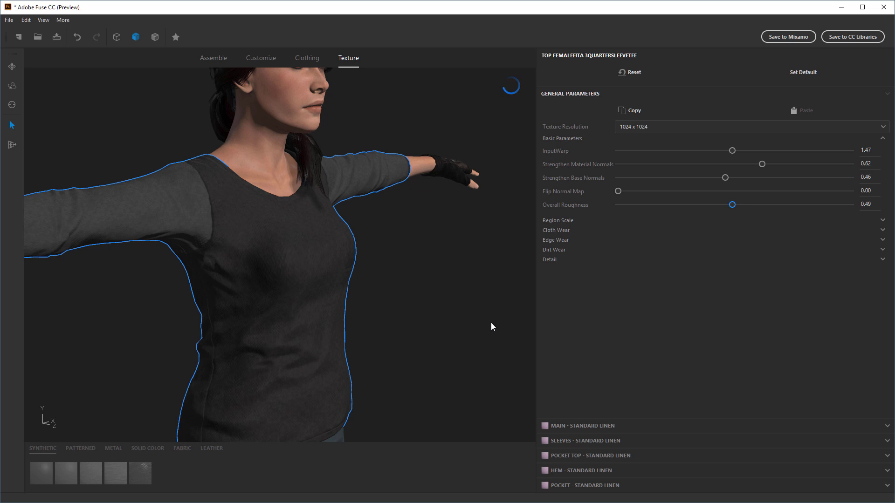
drag(490, 323, 636, 238)
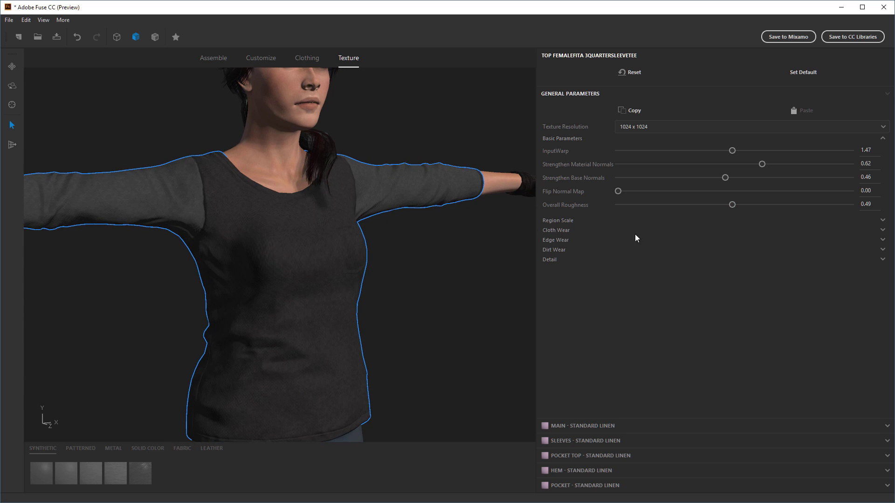
- Set the top's Cloth Wear Level to 1.00
click(553, 220)
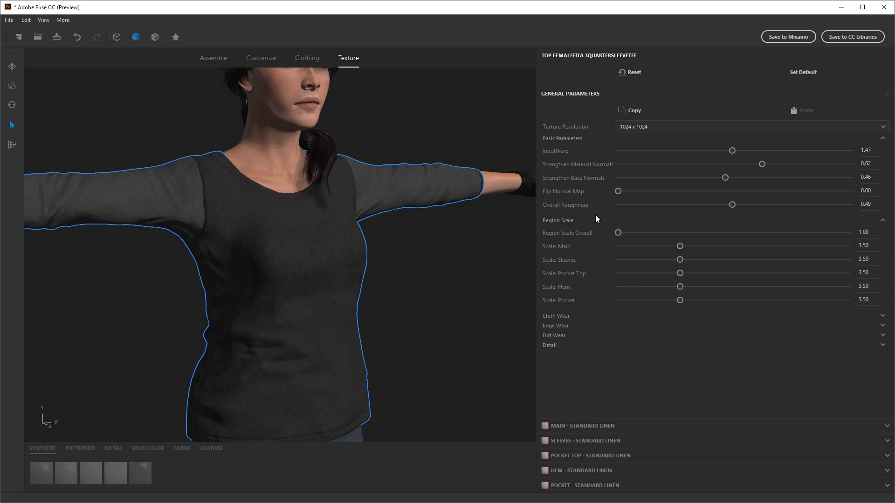
click(557, 316)
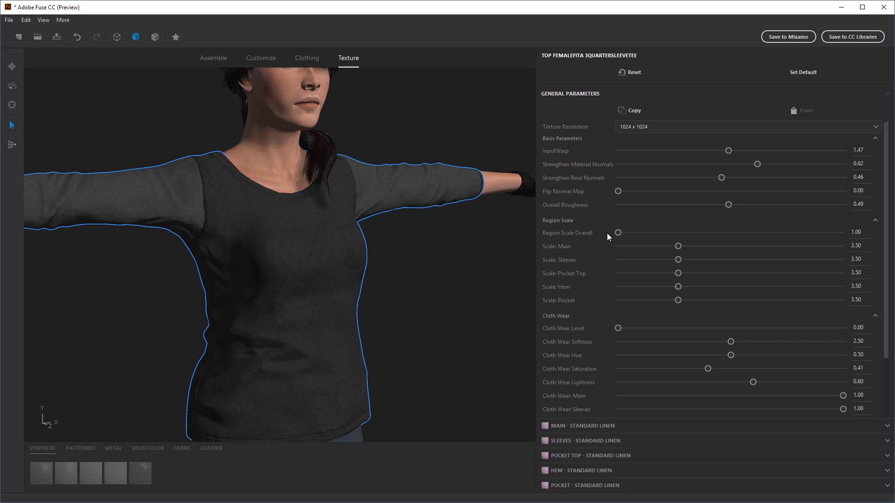
click(551, 220)
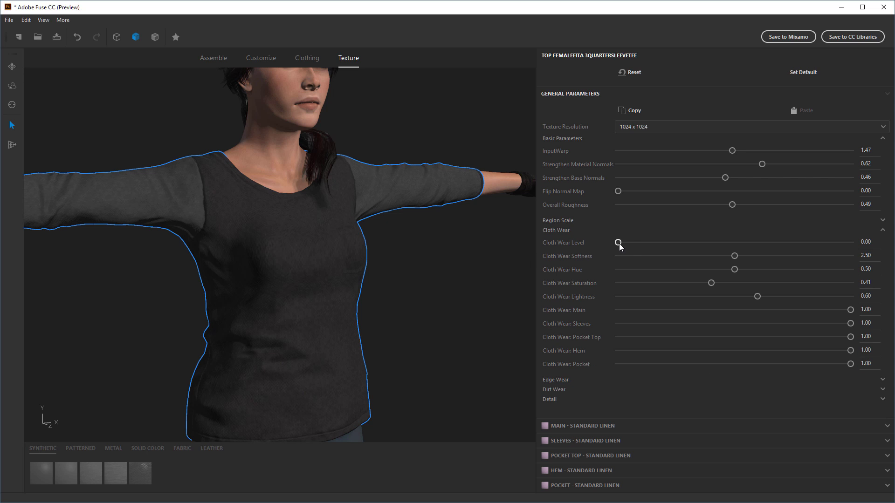
drag(619, 242, 851, 242)
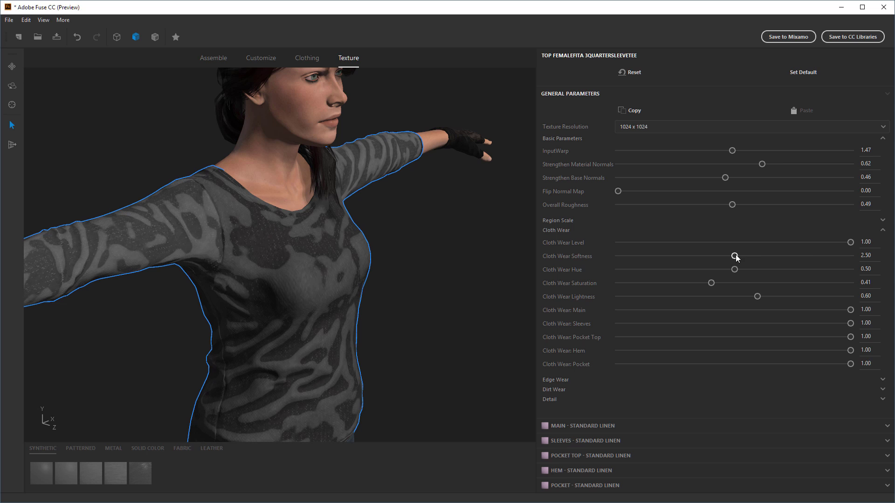
- Set the top's Cloth Wear Softness to 3.75 after trying 4.05 and 4.75
drag(734, 256, 806, 256)
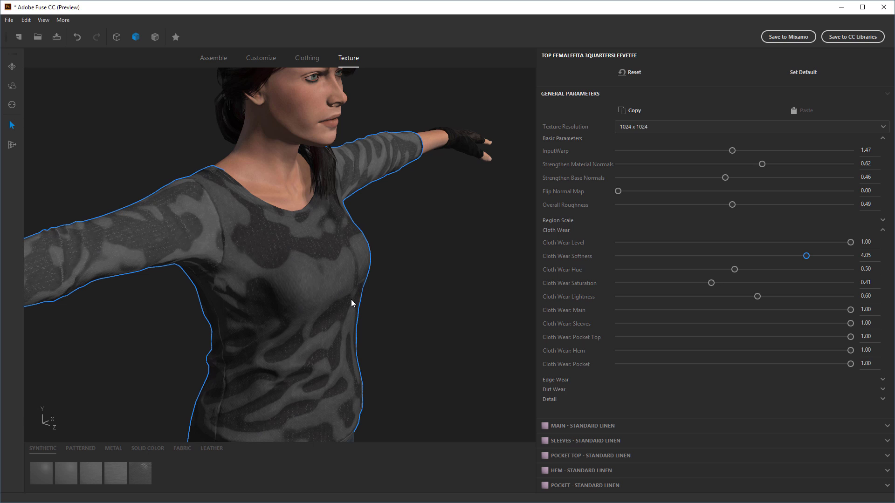
drag(805, 260, 837, 261)
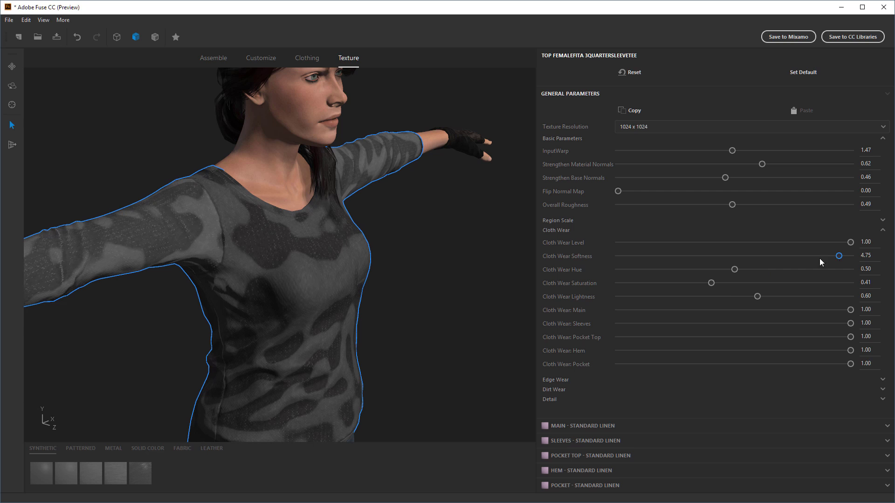
key(ctrl+z)
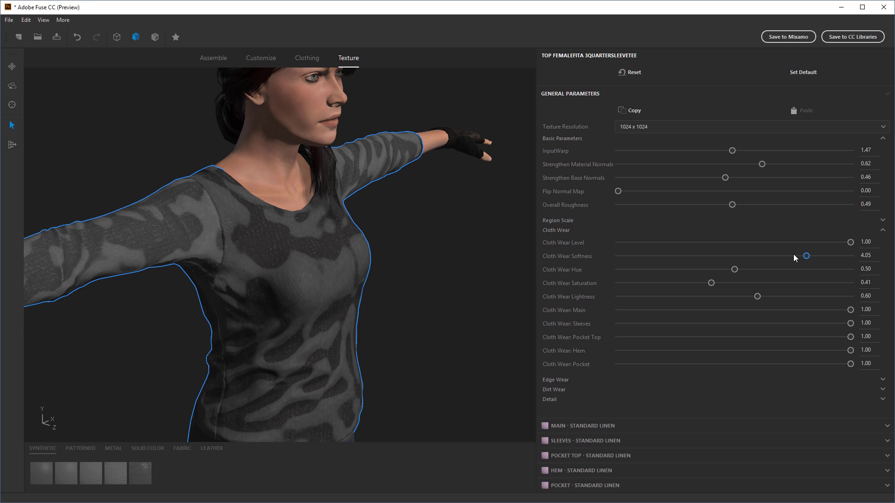
click(793, 256)
- Try the top's Cloth Wear Lightness at 0.50, 0.55 and 0.46 to compare the wear pattern from different angles
drag(757, 297, 744, 298)
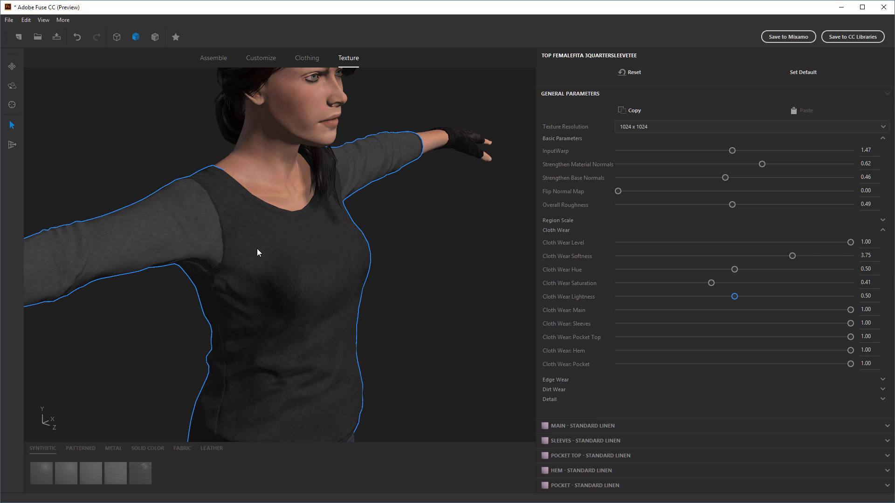
right_drag(519, 305, 432, 305)
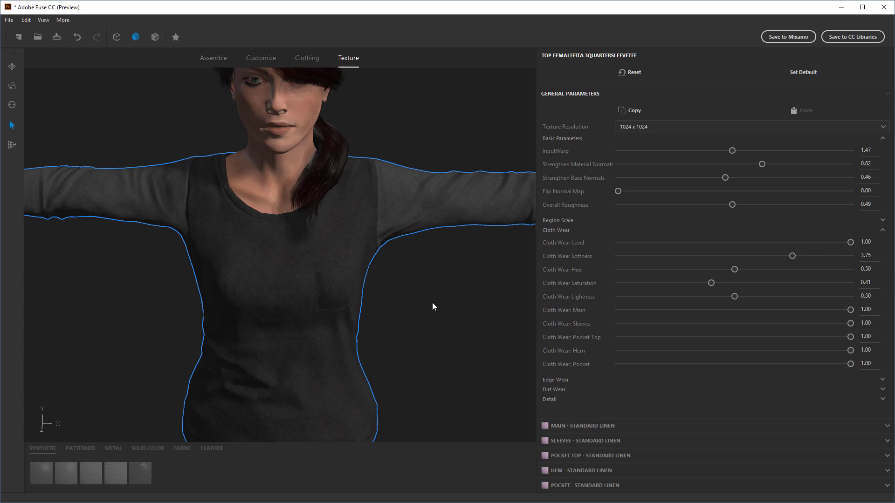
click(734, 297)
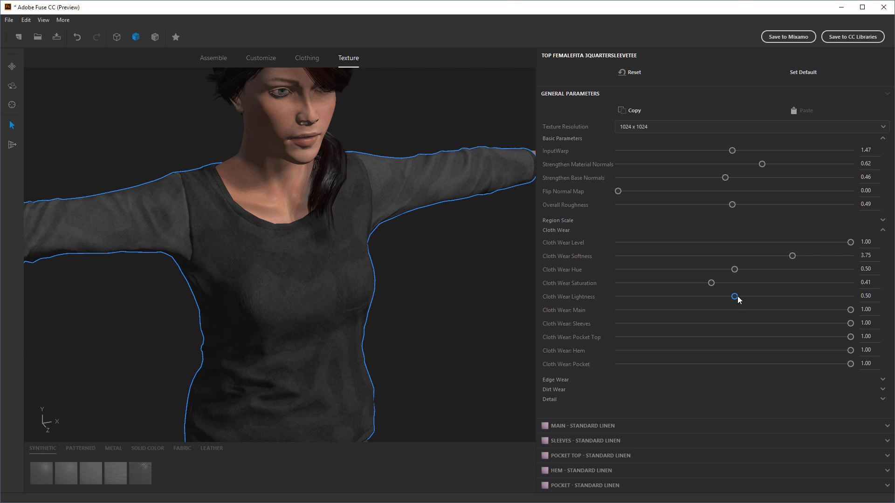
click(737, 296)
drag(441, 314, 484, 298)
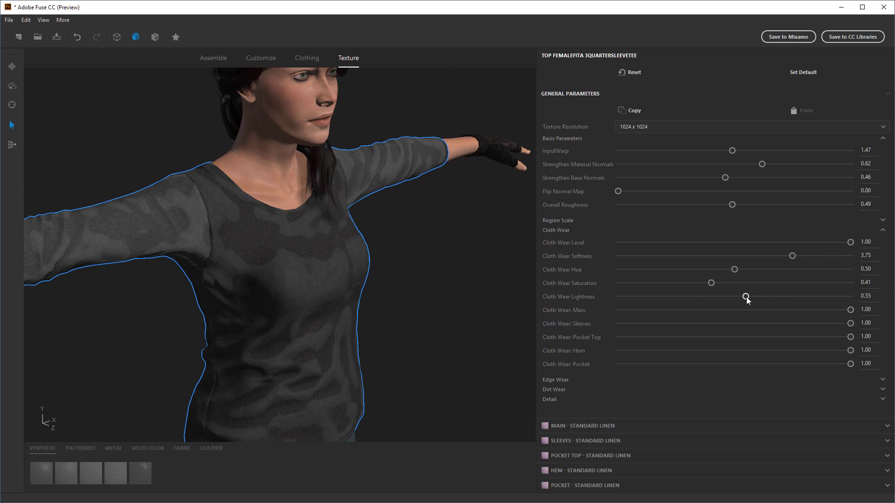
drag(745, 298, 650, 299)
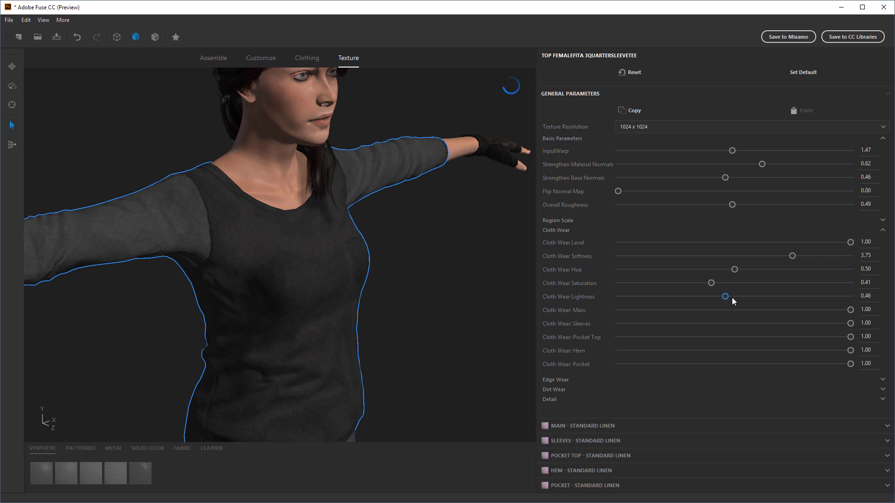
drag(504, 305, 452, 294)
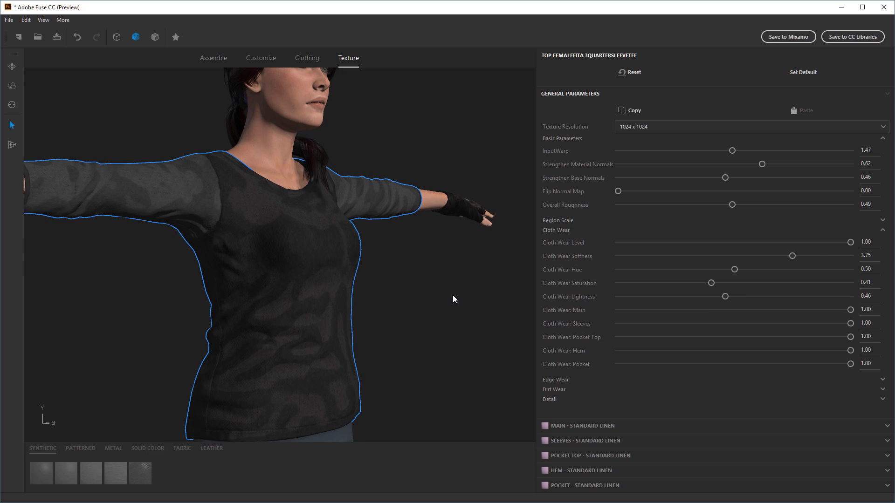
- Try finer Cloth Wear Lightness values on the top, 0.47, 0.46 and 0.50
click(868, 296)
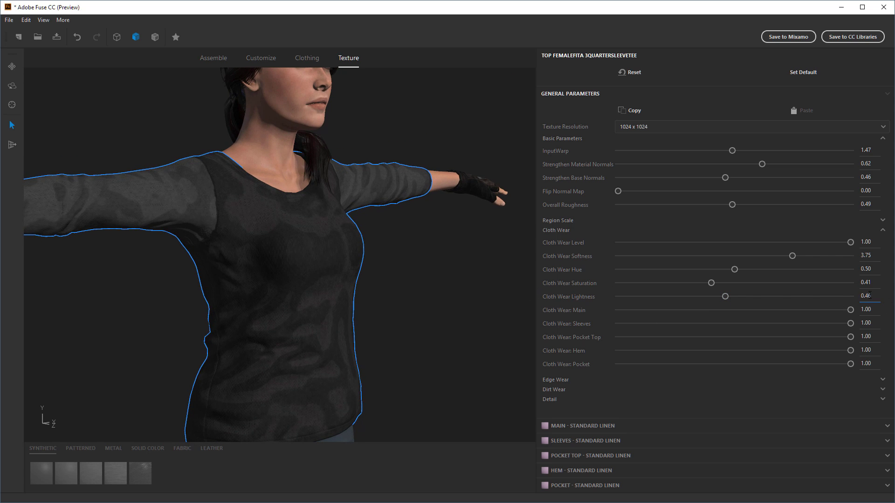
key(BackSpace)
text(7)
key(Return)
drag(434, 297, 431, 306)
click(726, 297)
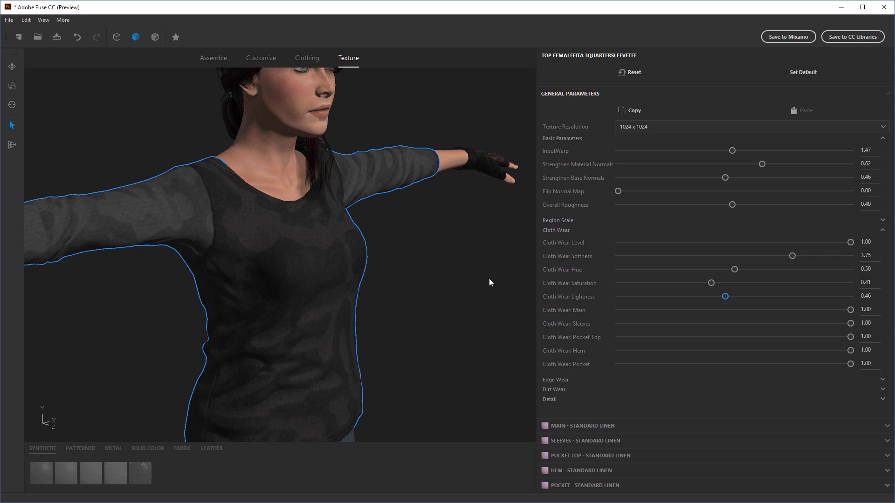
drag(725, 296, 727, 299)
click(728, 296)
click(872, 298)
text(0.5)
key(Return)
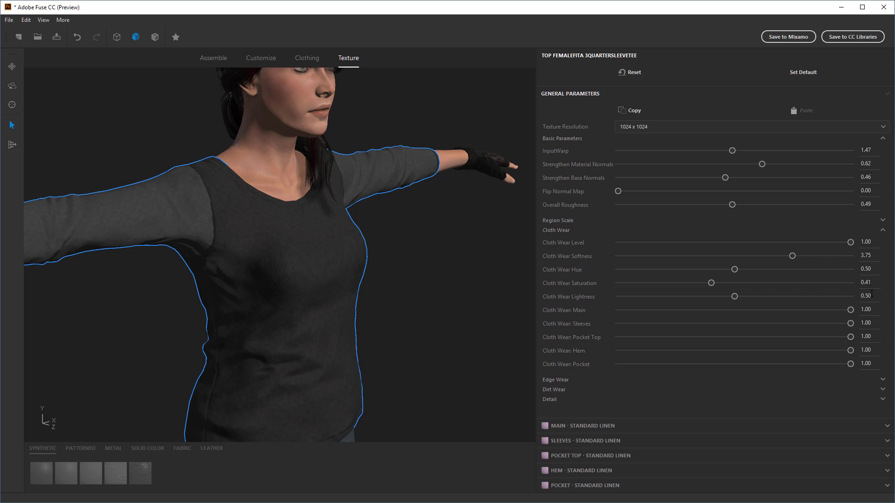
- Compare the top's Cloth Wear Lightness at 0.49 and 0.46 from the side and the front
drag(731, 298, 731, 300)
drag(522, 335, 279, 249)
drag(133, 317, 160, 349)
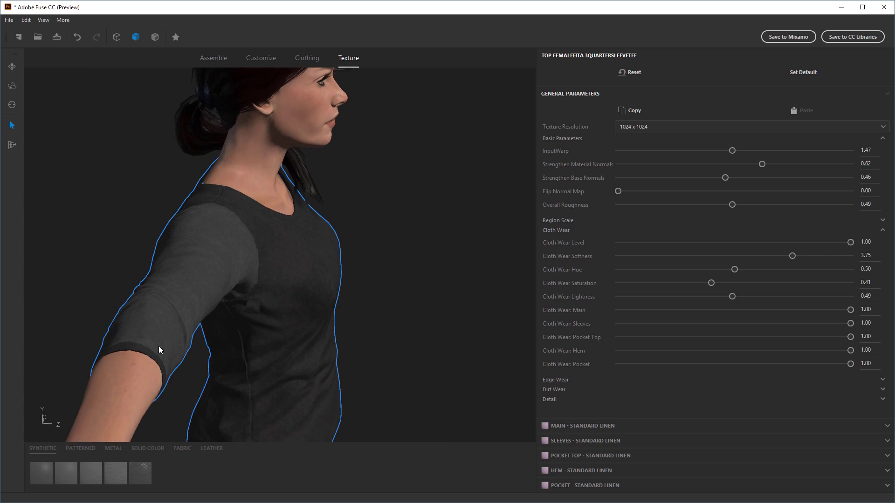
click(882, 300)
key(shift+End)
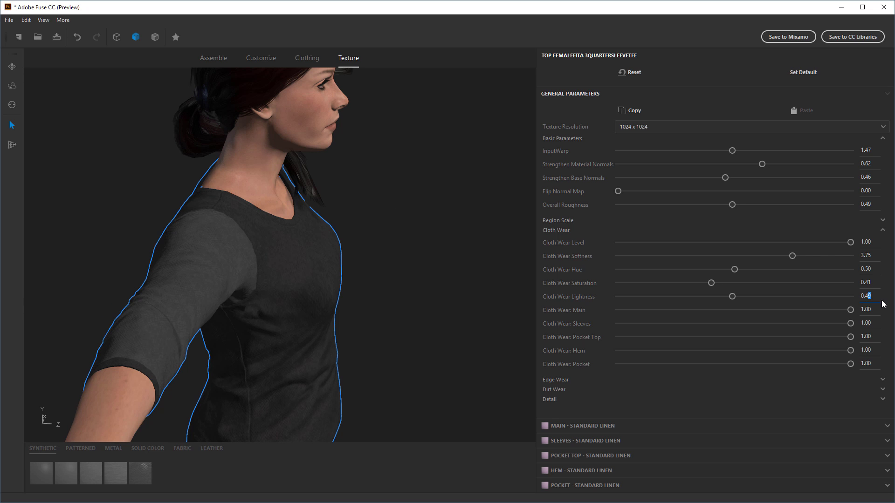
text(6)
key(Return)
drag(437, 280, 293, 268)
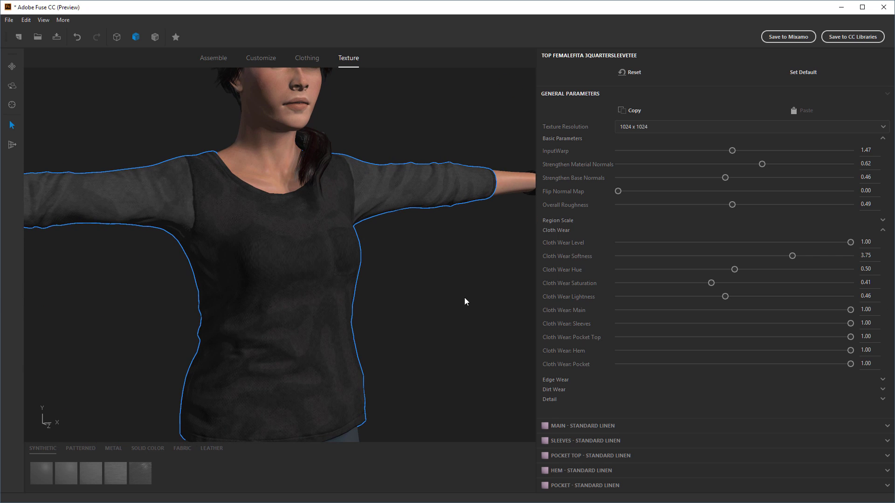
- Set the top's Cloth Wear Lightness to 0.49
drag(867, 296, 876, 303)
key(Return)
drag(728, 296, 736, 295)
drag(491, 349, 471, 312)
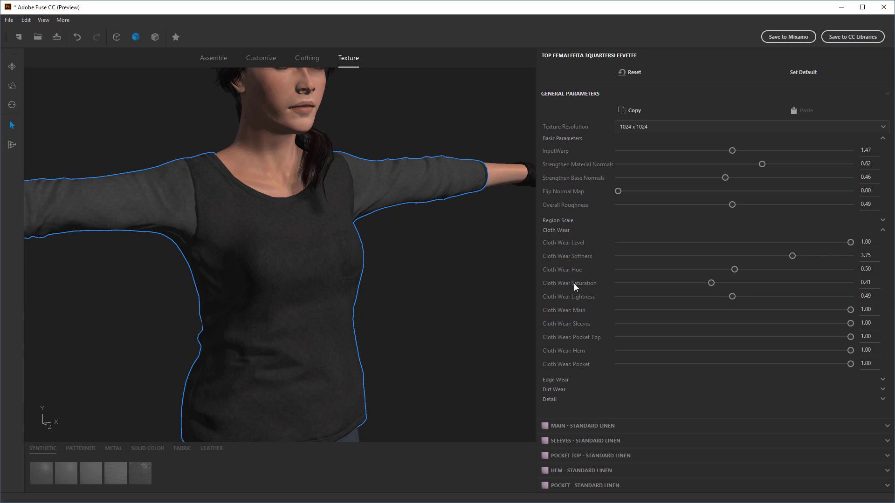
- Set the top's Dirt Wear Level to 0.66 and inspect the dirt on the body and sleeves
click(561, 232)
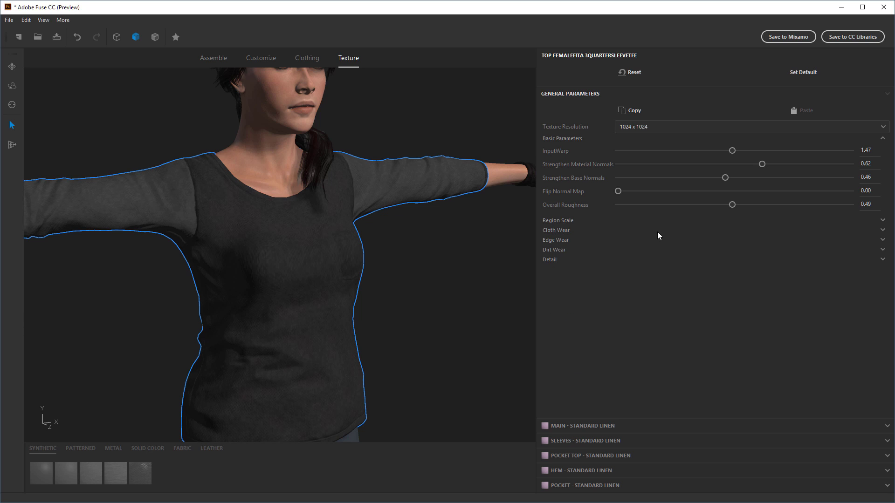
click(556, 248)
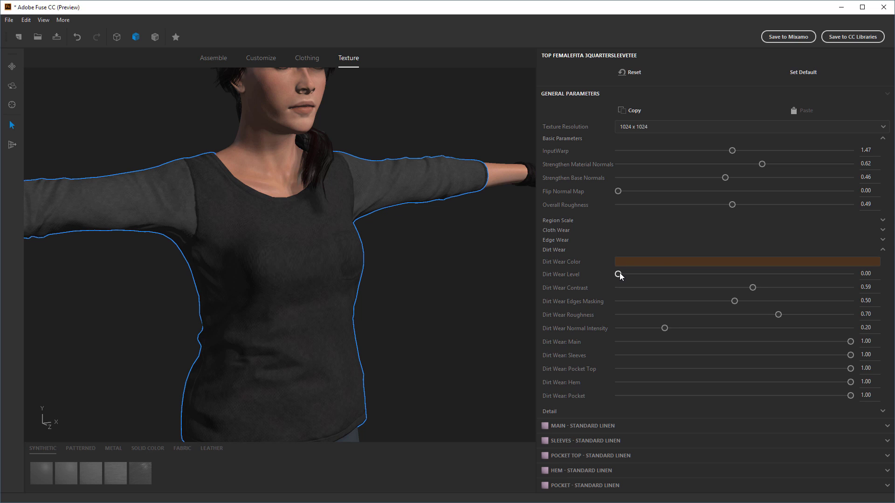
drag(619, 275, 772, 277)
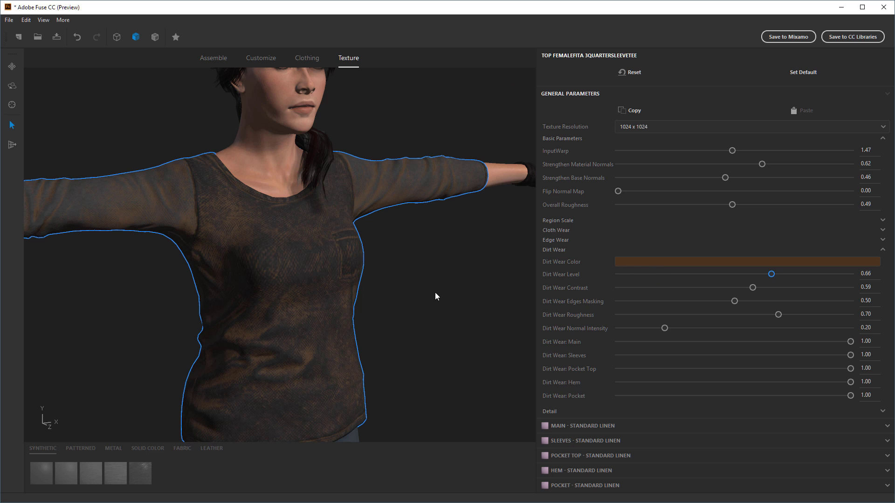
drag(435, 295, 411, 292)
drag(416, 355, 317, 319)
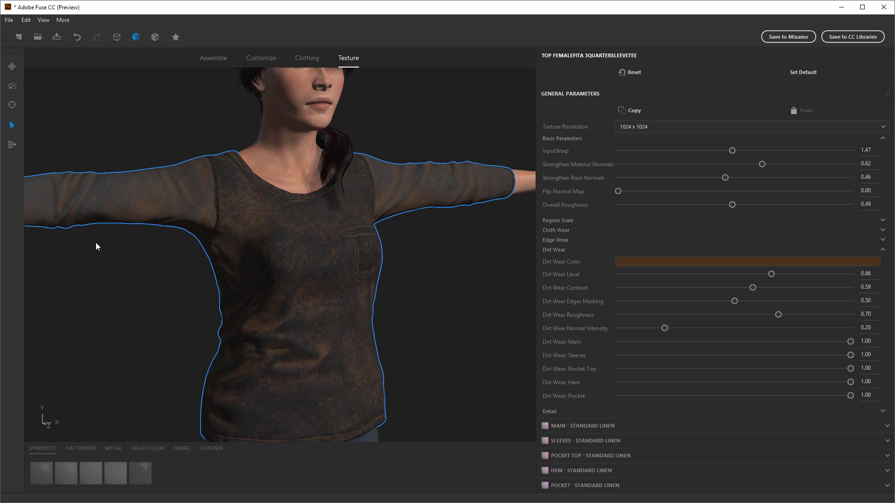
drag(435, 298, 207, 316)
scroll(420, 344, up, 2)
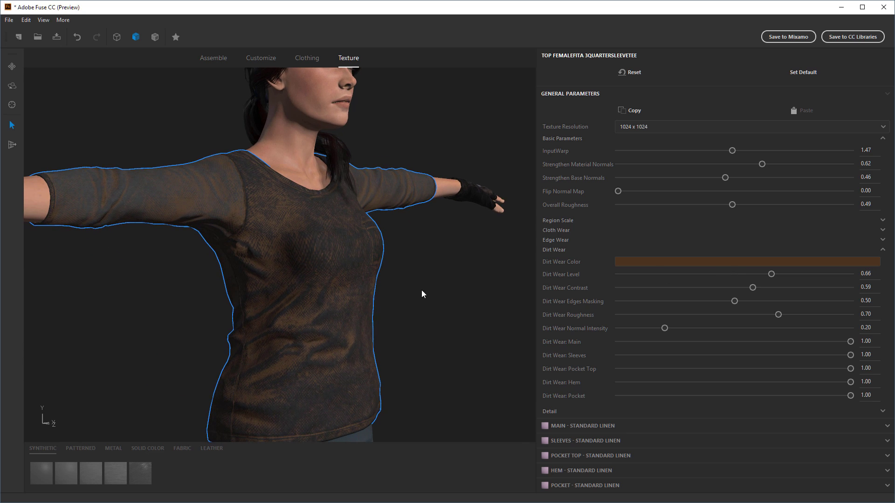
- Try the top's Dirt Wear Level at 1.00 and return it to 0.66
drag(771, 274, 828, 277)
drag(450, 332, 410, 298)
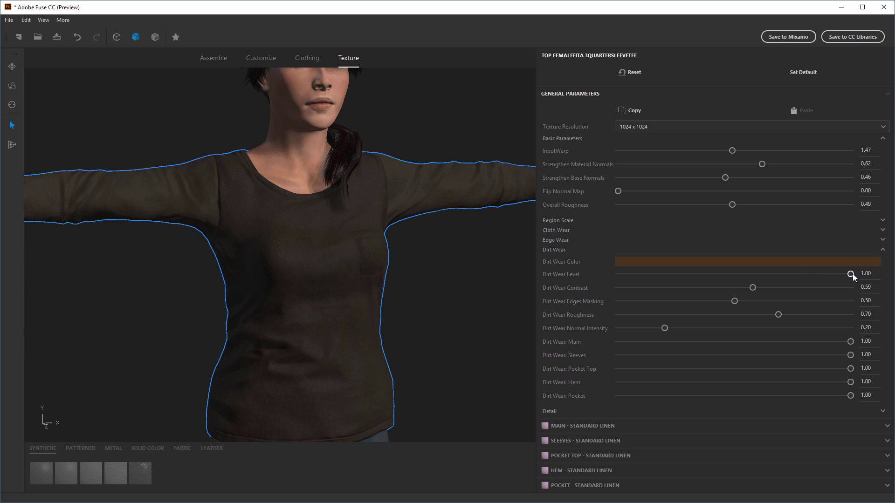
drag(850, 274, 769, 279)
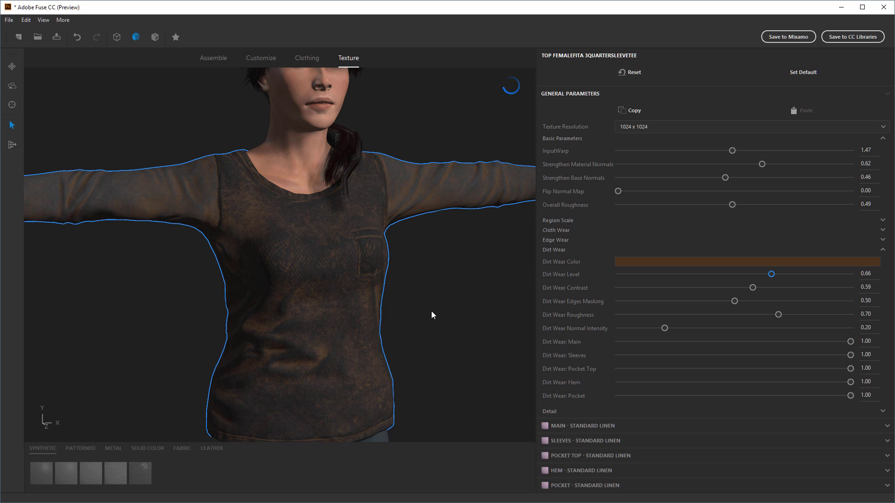
drag(432, 311, 477, 314)
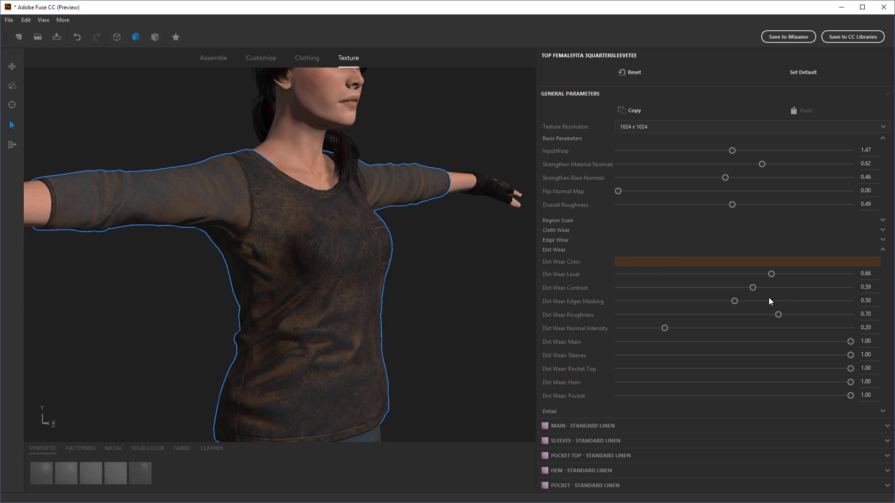
- Set the top's Dirt Wear Contrast to 0.68 and, after comparing 0.07 and 0.93, its Dirt Wear Roughness to 0.40
drag(754, 289, 787, 291)
drag(777, 315, 637, 313)
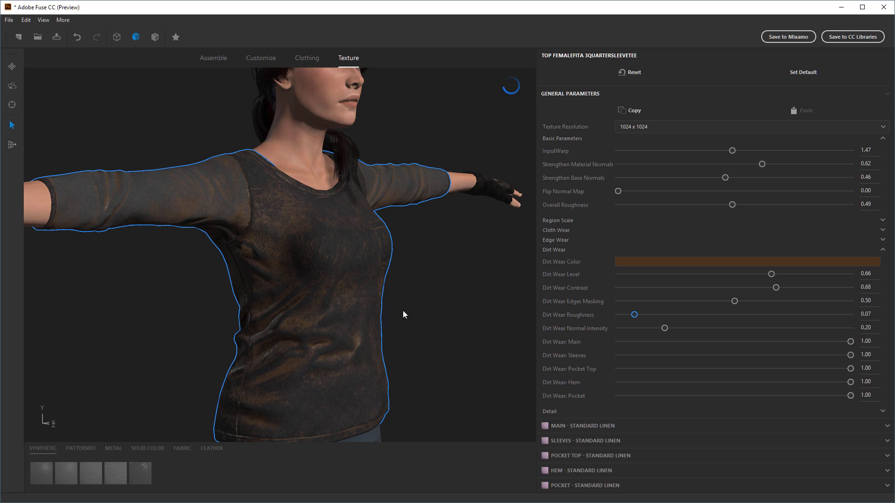
drag(404, 312, 705, 305)
drag(629, 316, 836, 315)
drag(488, 330, 459, 304)
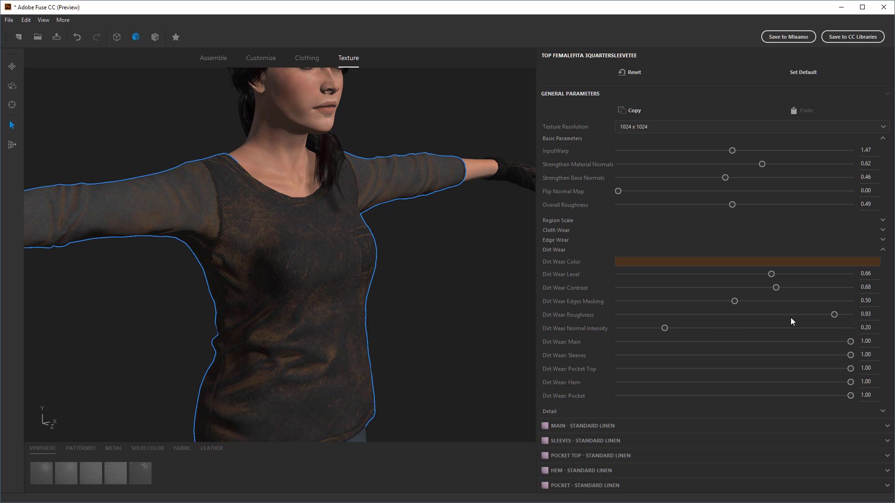
drag(834, 315, 710, 320)
drag(450, 318, 404, 328)
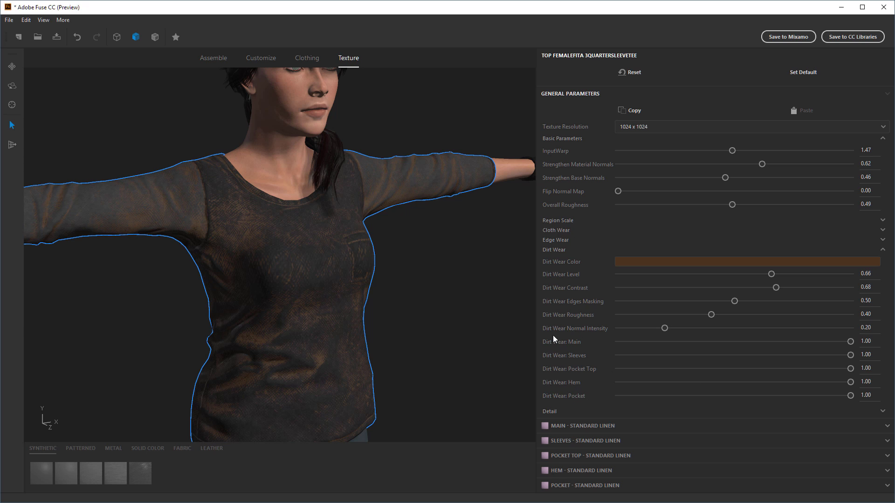
- Set the top's Dirt Wear Level to 0.68 and Dirt Wear Contrast to 0.73
click(776, 275)
mouse_move(776, 289)
mouse_down()
mouse_move(768, 288)
mouse_move(792, 290)
mouse_up()
drag(434, 264, 470, 243)
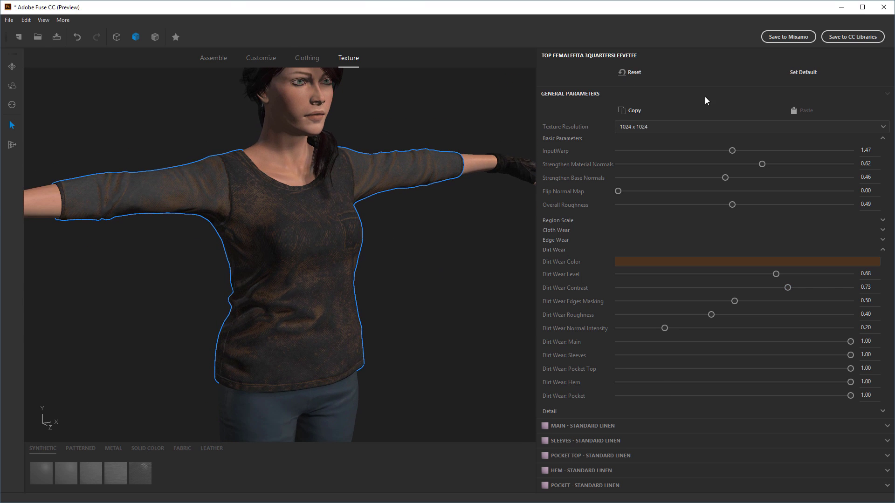
- Set the top's Texture Resolution to 2048 x 2048
click(681, 125)
click(644, 165)
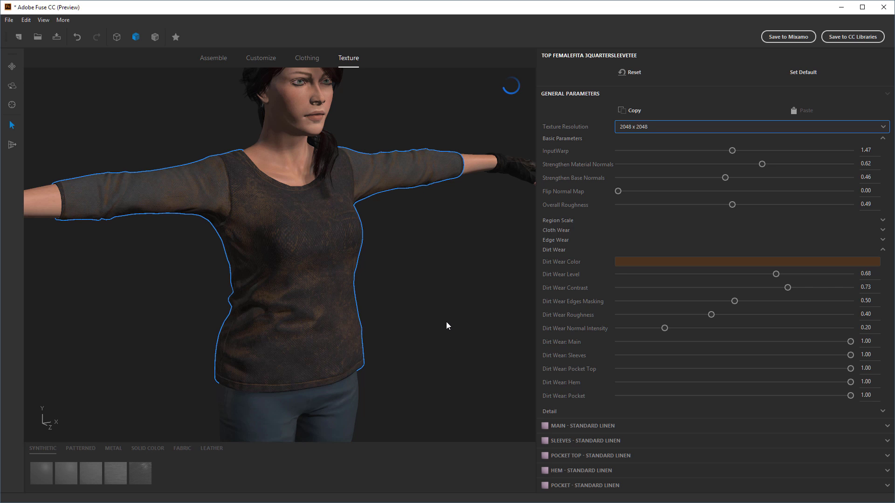
- Select the character's pants for texture editing
scroll(447, 320, up, 3)
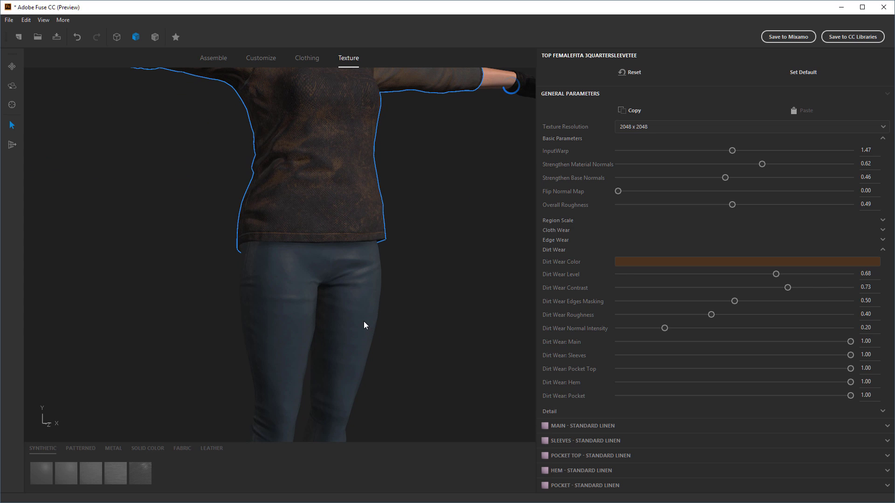
click(345, 318)
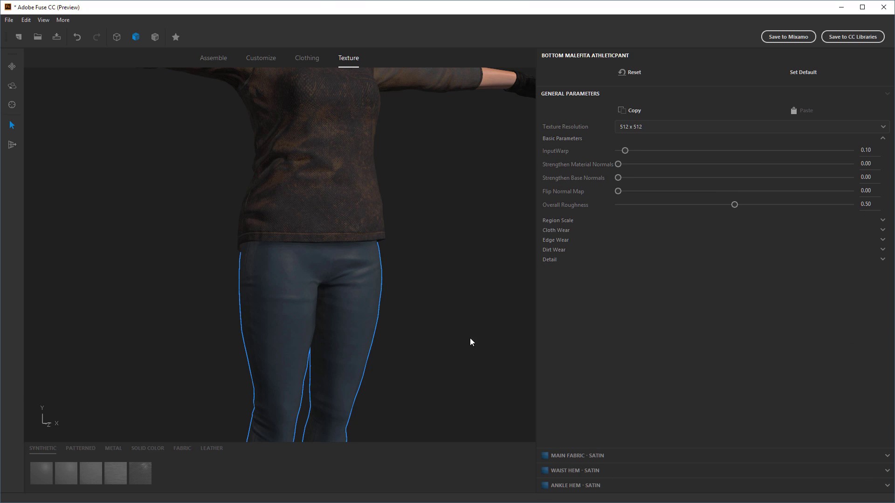
drag(437, 306, 459, 312)
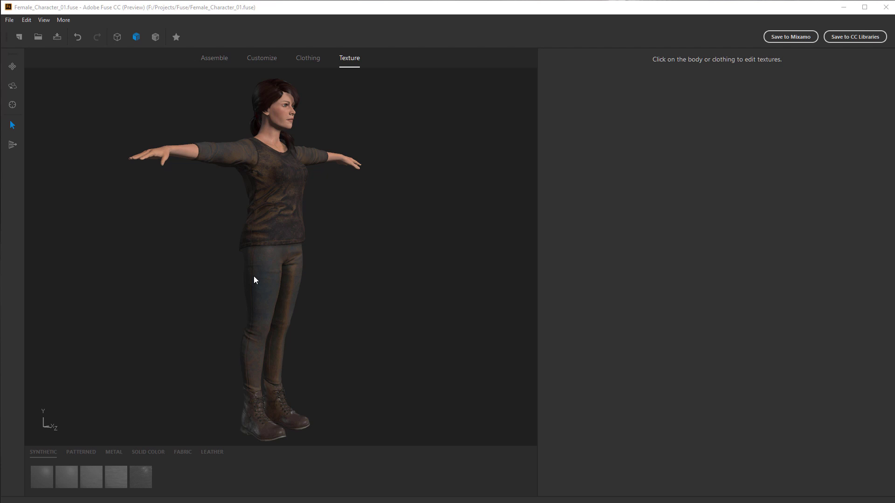
- Look through the available texture resolutions for the body and inspect the face up close
drag(371, 336, 290, 346)
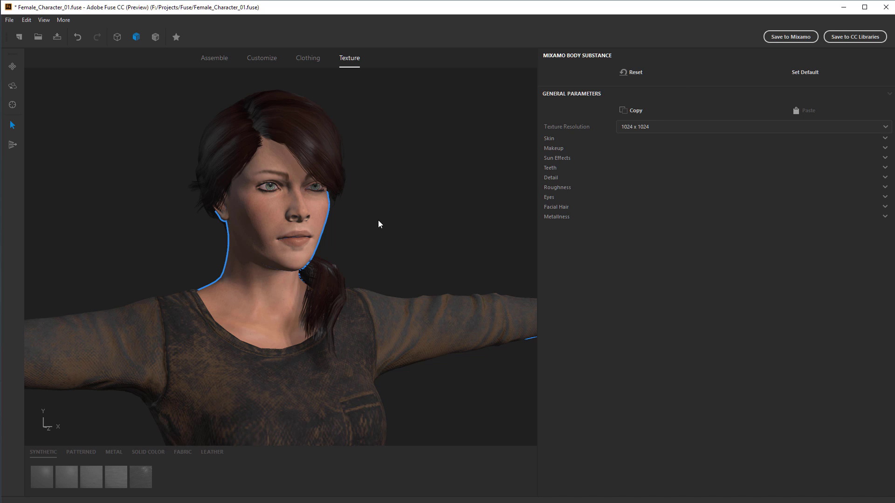
click(667, 127)
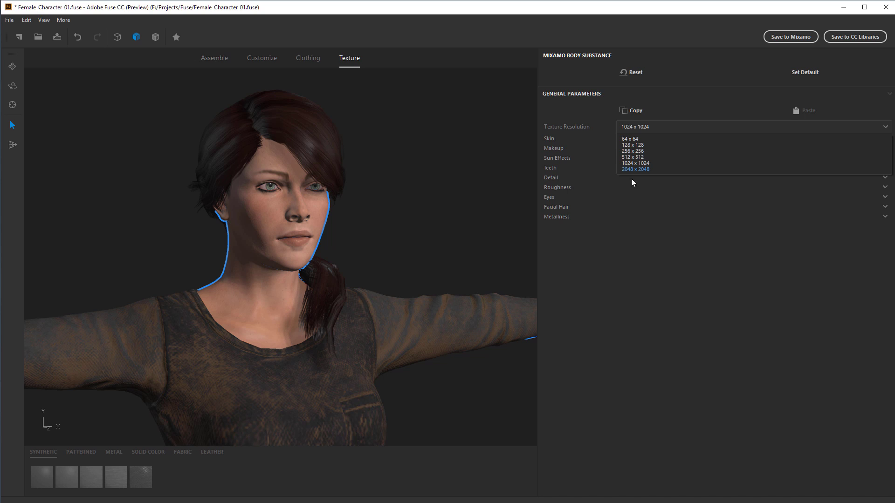
click(602, 310)
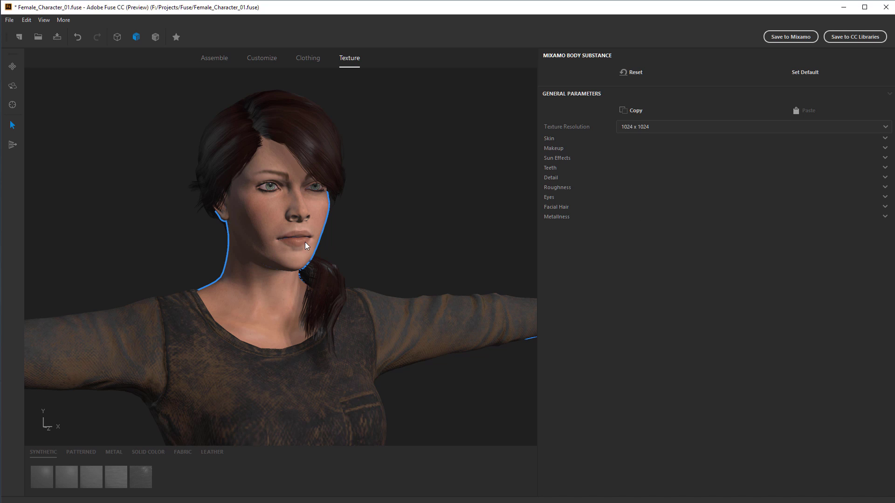
drag(367, 214, 441, 279)
scroll(443, 276, down, 3)
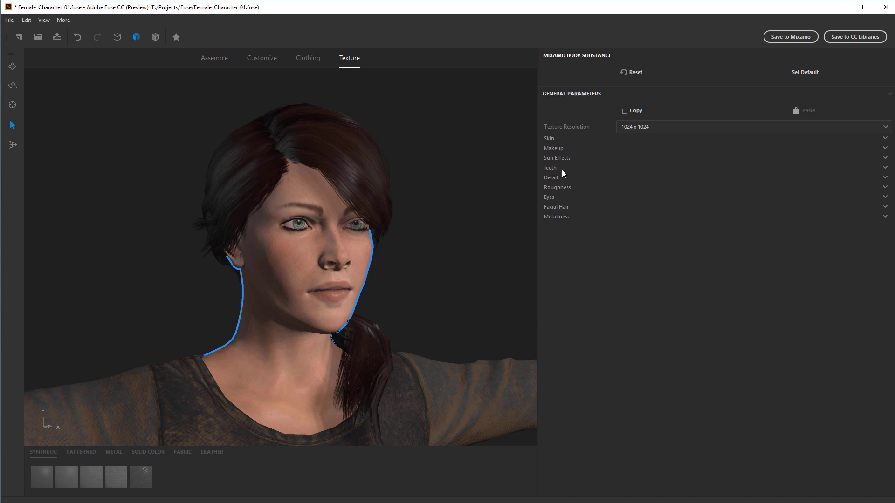
- In the body's Skin parameters, try Age at 1.00 and set it to 0.05
click(548, 138)
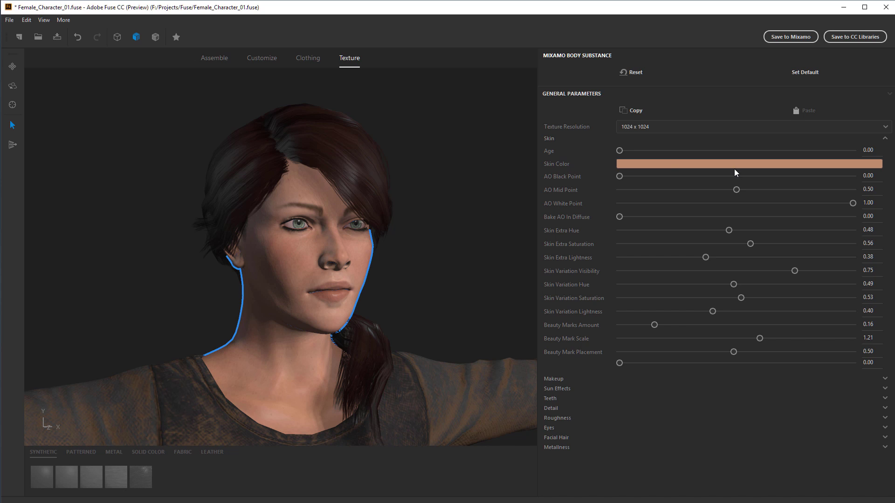
drag(619, 150, 853, 151)
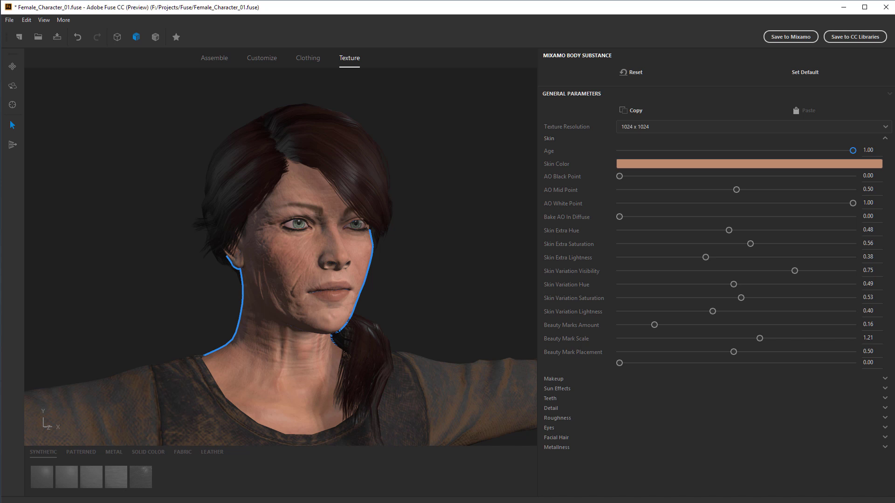
drag(852, 150, 633, 156)
drag(419, 274, 456, 261)
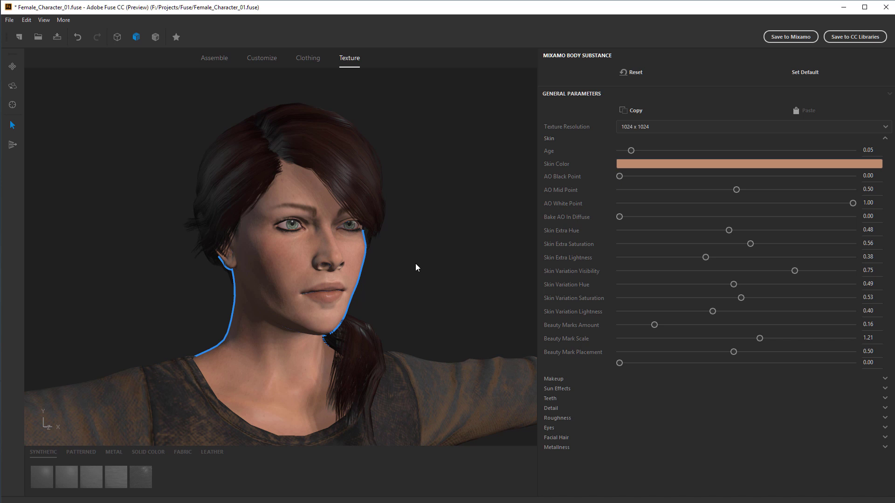
- Try the skin's Bake AO In Diffuse at 0.87 and return it to 0.00
scroll(416, 267, up, 4)
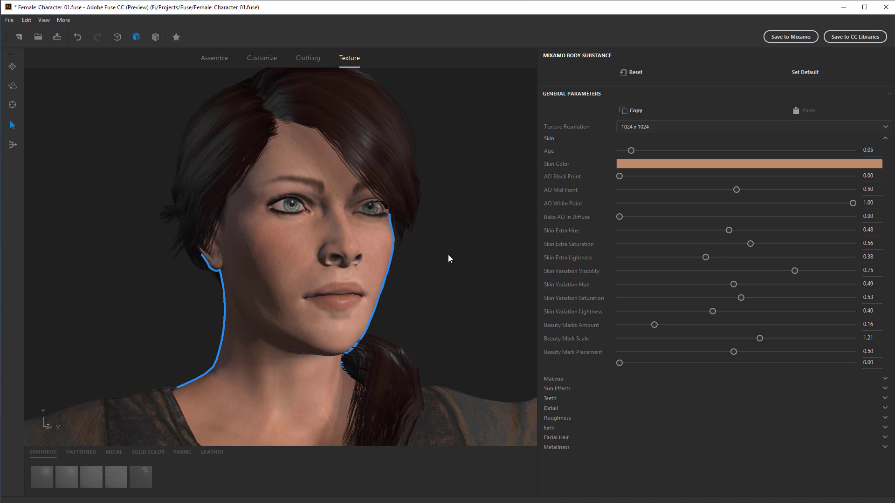
drag(438, 270, 469, 301)
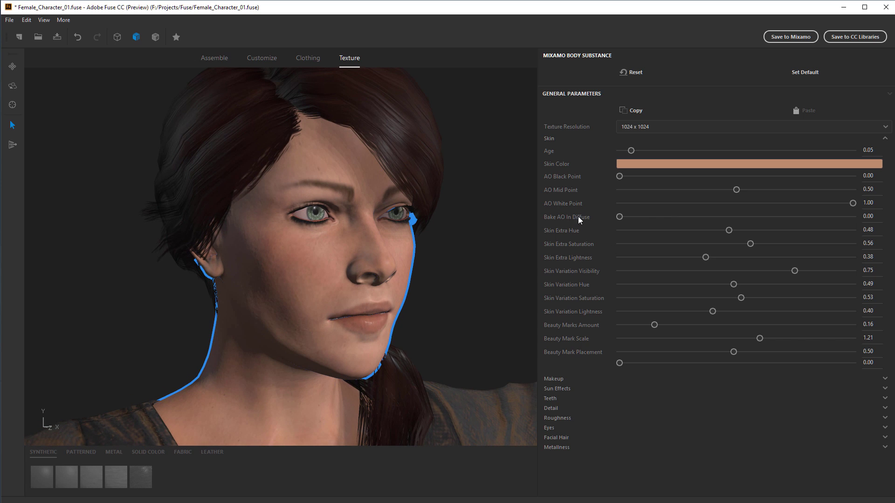
drag(617, 218, 832, 221)
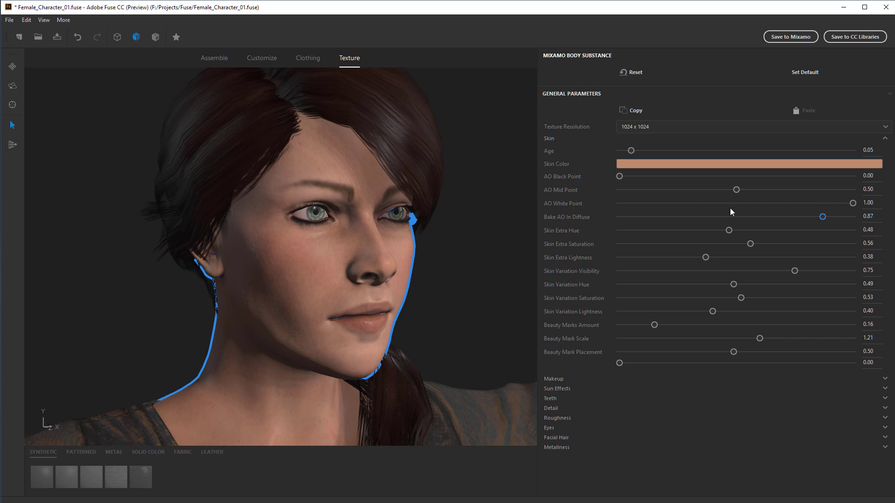
drag(821, 217, 611, 220)
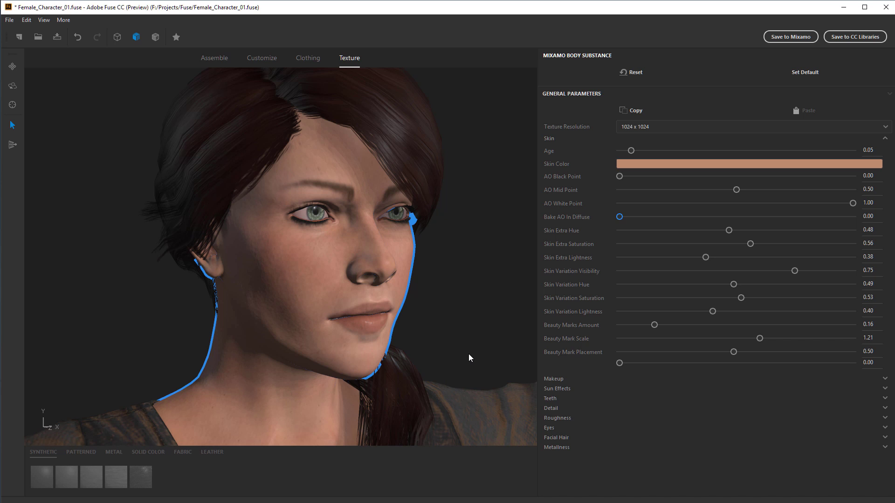
- Compare the Skin Variation Lightness at 0.00 and 1.00 from several angles, and set it to 0.25
drag(471, 347, 472, 323)
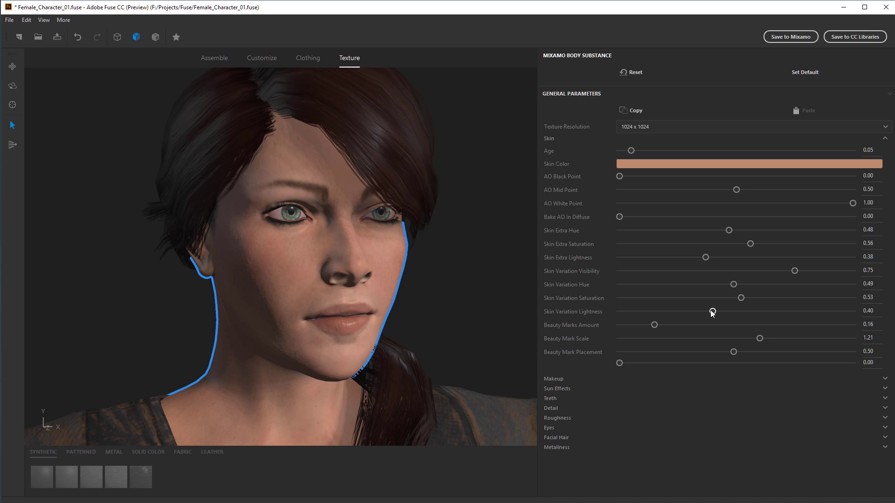
drag(713, 312, 616, 317)
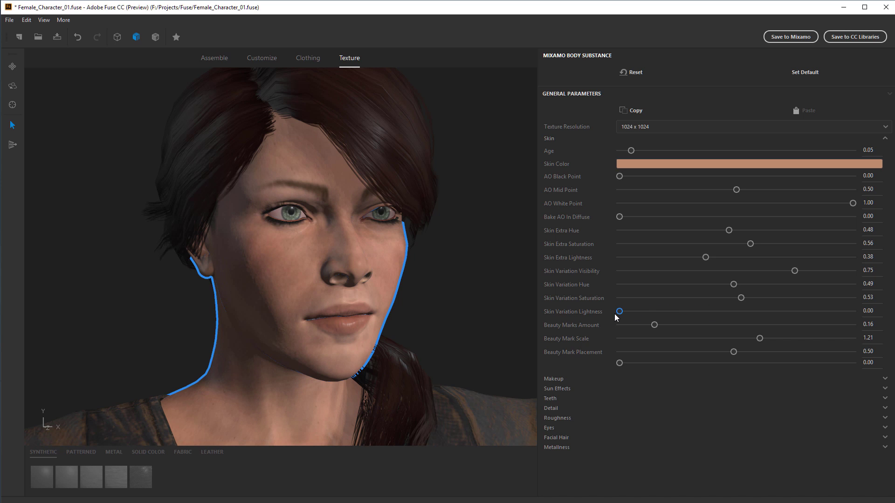
drag(452, 316, 416, 293)
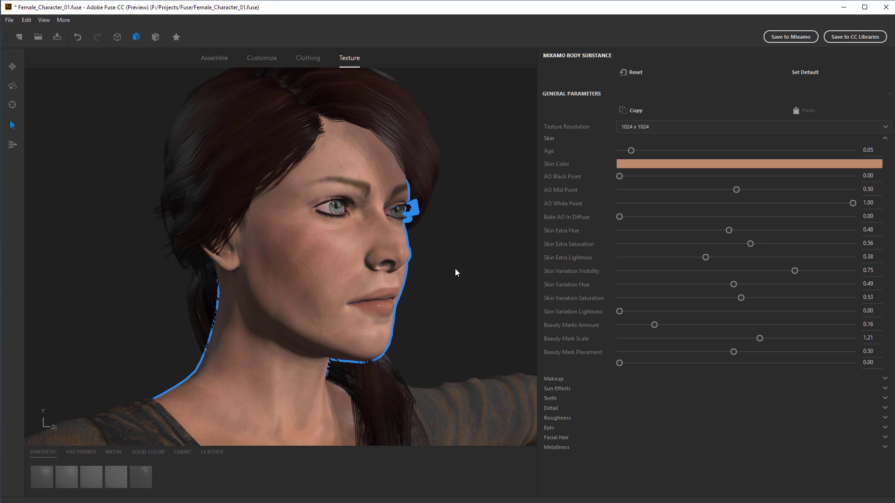
drag(455, 269, 354, 249)
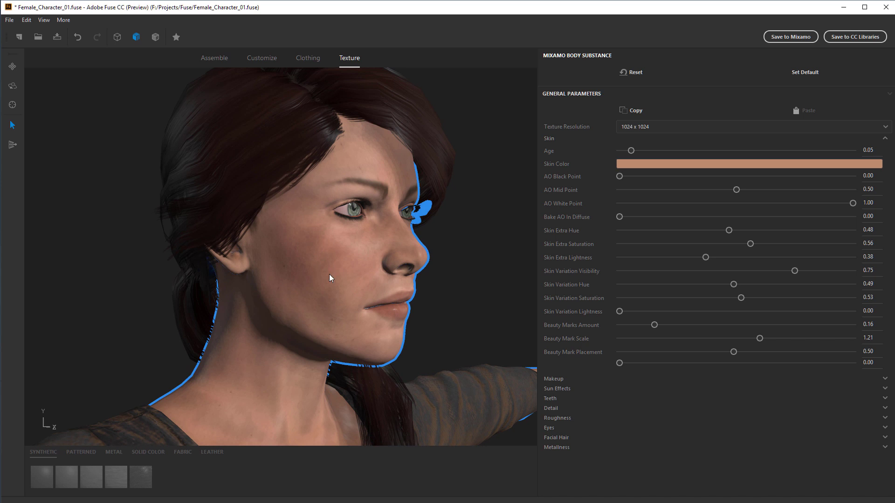
drag(619, 311, 853, 311)
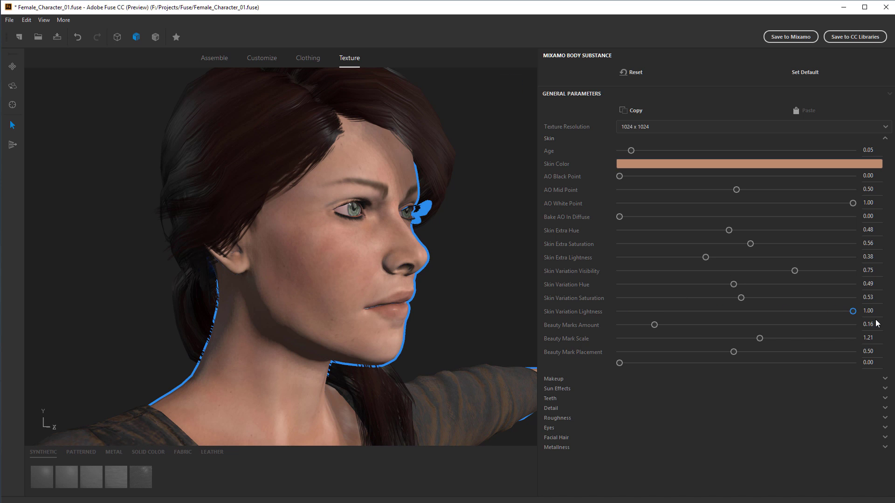
drag(410, 212, 464, 246)
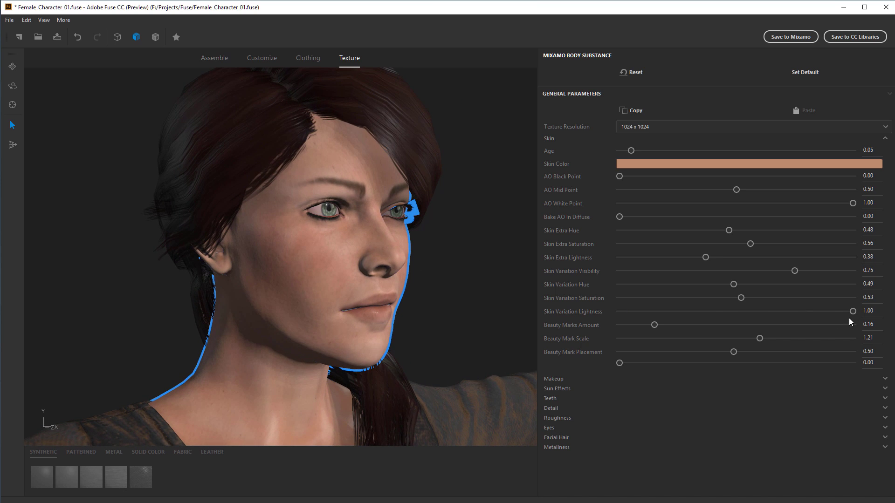
drag(851, 311, 679, 312)
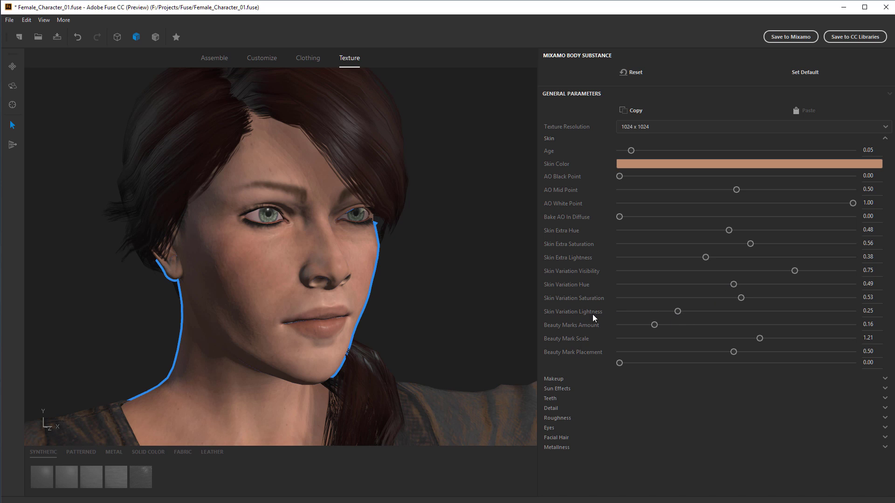
- Set the Skin Variation Hue to 0.56, Skin Variation Saturation to 0.68 and Skin Variation Lightness to 0.18
drag(446, 289, 467, 287)
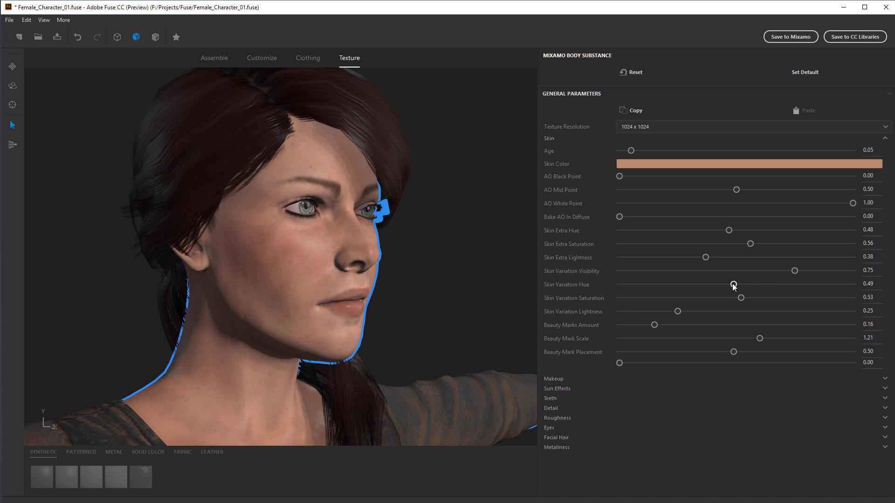
drag(741, 297, 875, 302)
drag(736, 285, 704, 292)
drag(646, 295, 637, 294)
drag(686, 287, 783, 289)
drag(849, 298, 778, 298)
drag(678, 312, 661, 313)
drag(474, 309, 420, 313)
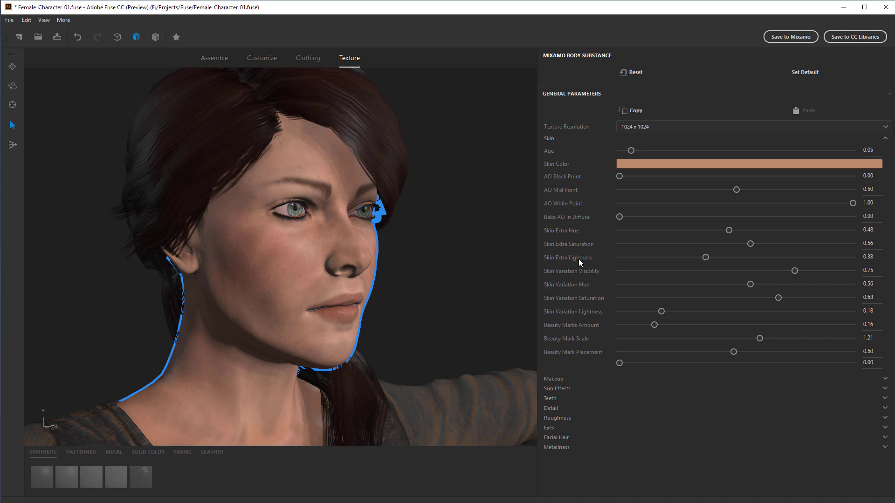
- In the body's Sun Effects parameters, try a low Sun Amount, restore it to 0.73, and set Sun Tan Lightness to 0.00
click(548, 138)
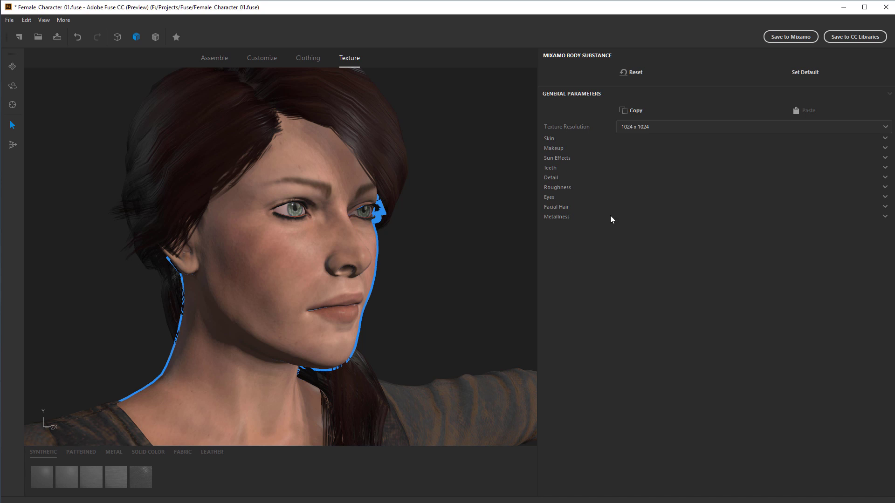
click(567, 159)
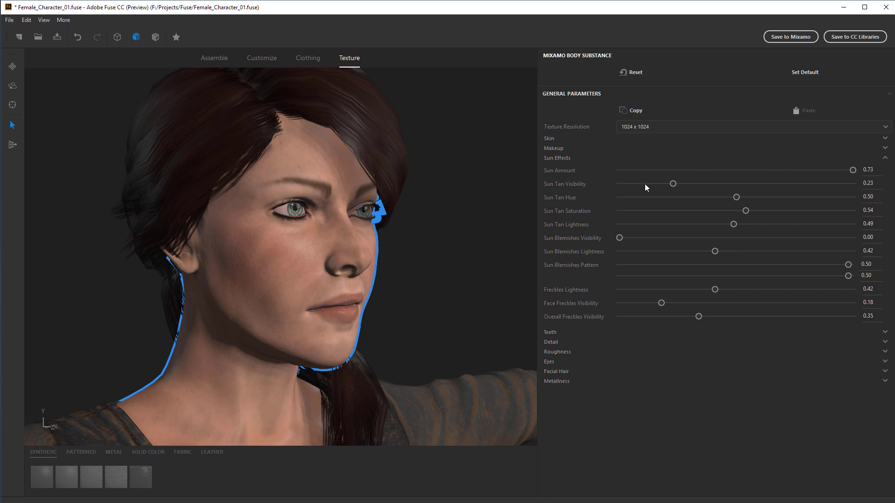
mouse_move(460, 251)
mouse_down()
mouse_move(459, 302)
mouse_move(466, 258)
mouse_up()
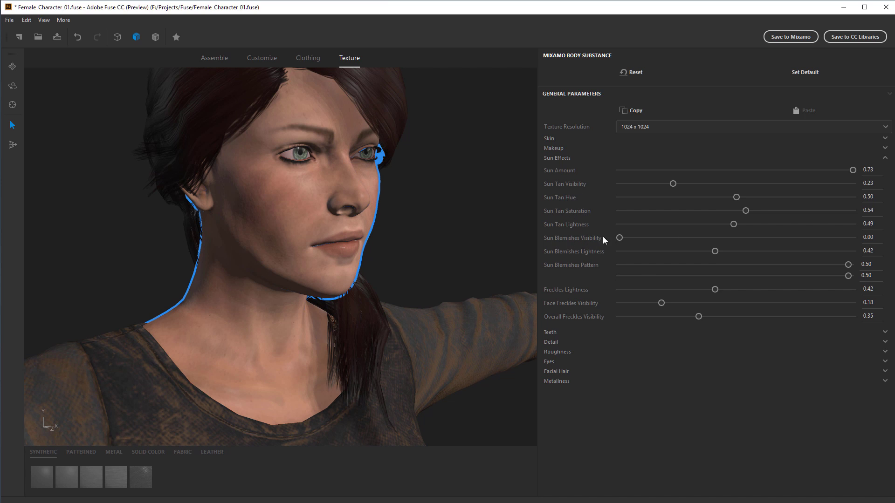
drag(852, 170, 630, 177)
drag(632, 169, 852, 170)
drag(733, 226, 599, 246)
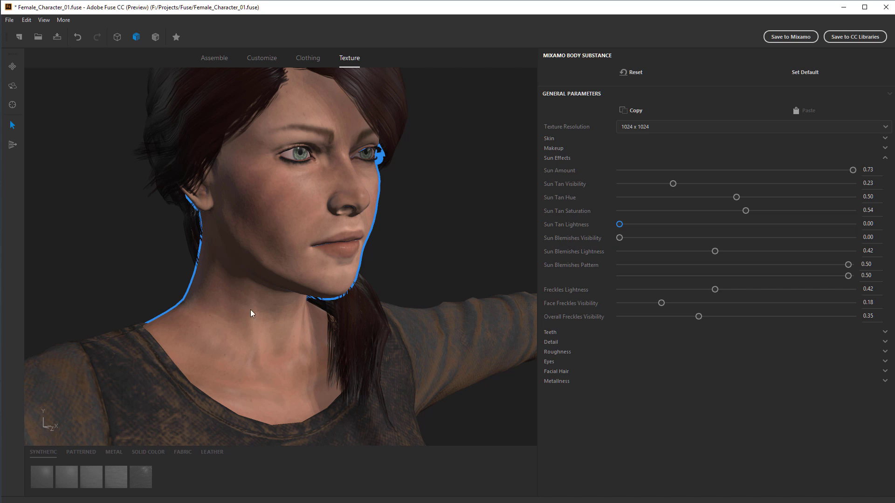
- Set Sun Amount to 0.39, Sun Tan Visibility to 0.72, Sun Tan Hue to 0.46, Sun Tan Saturation to 0.62 and Sun Tan Lightness to 0.17
drag(619, 226, 631, 224)
drag(745, 211, 848, 206)
drag(737, 197, 708, 202)
drag(706, 197, 712, 197)
drag(834, 210, 765, 210)
drag(713, 195, 728, 198)
drag(631, 225, 659, 225)
drag(846, 171, 746, 170)
drag(673, 184, 793, 186)
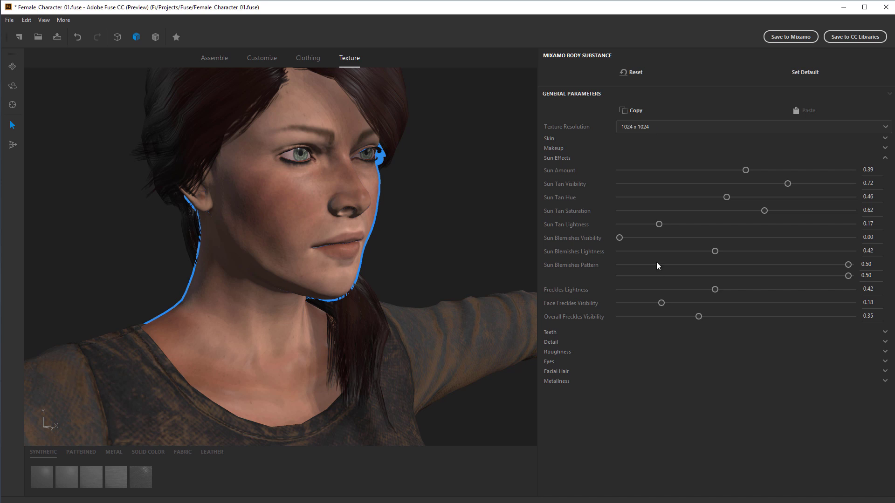
- Refine Sun Amount to 0.45, Sun Tan Visibility to 0.87, Sun Tan Hue to 0.73, Sun Tan Saturation to 0.43 and Sun Tan Lightness to 0.31
mouse_move(660, 226)
mouse_down()
mouse_move(688, 228)
mouse_move(672, 231)
mouse_up()
drag(767, 211, 737, 214)
drag(475, 233, 444, 225)
scroll(469, 224, down, 3)
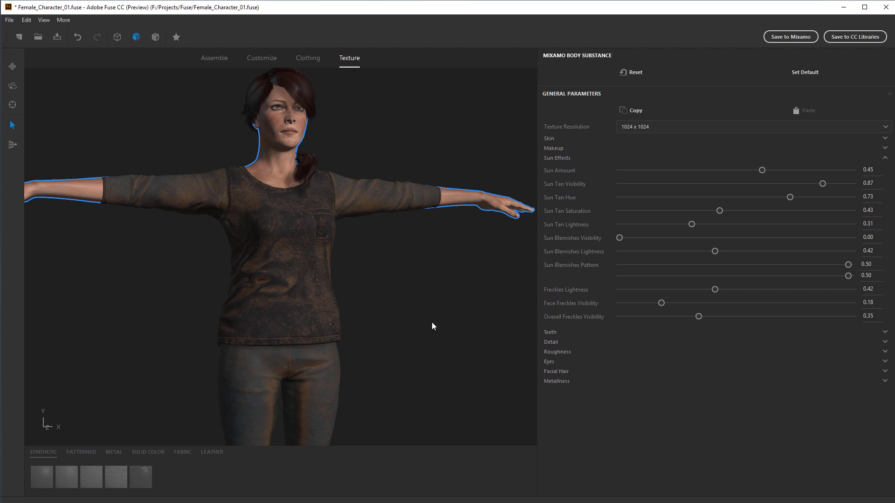
- Deselect the body, review the whole character and save the Female_Character_01.fuse file
click(437, 330)
scroll(437, 330, down, 3)
drag(437, 330, 191, 232)
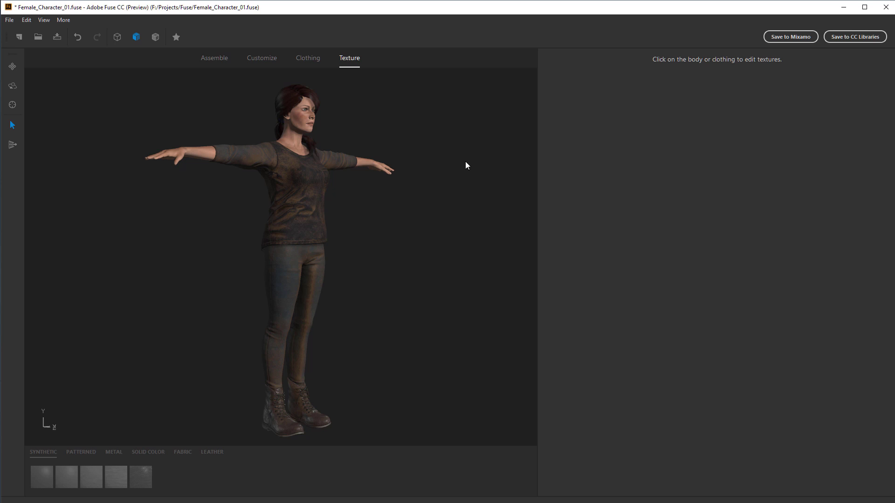
drag(406, 362, 208, 285)
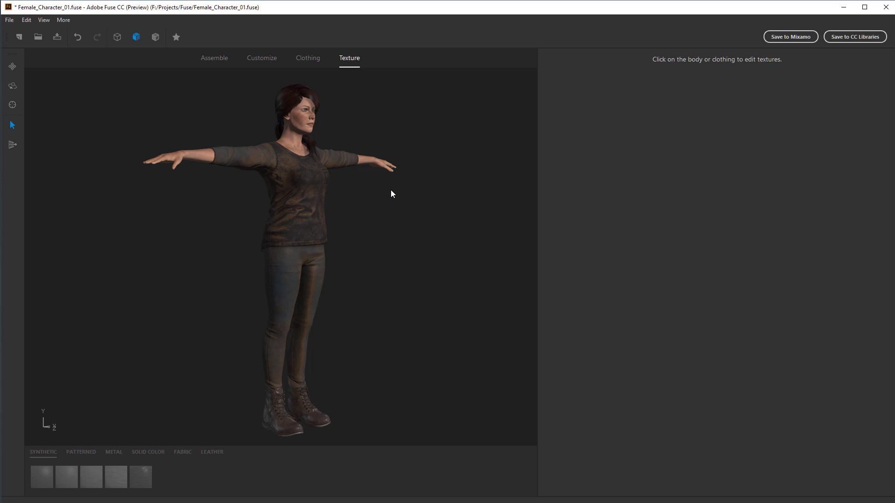
click(56, 41)
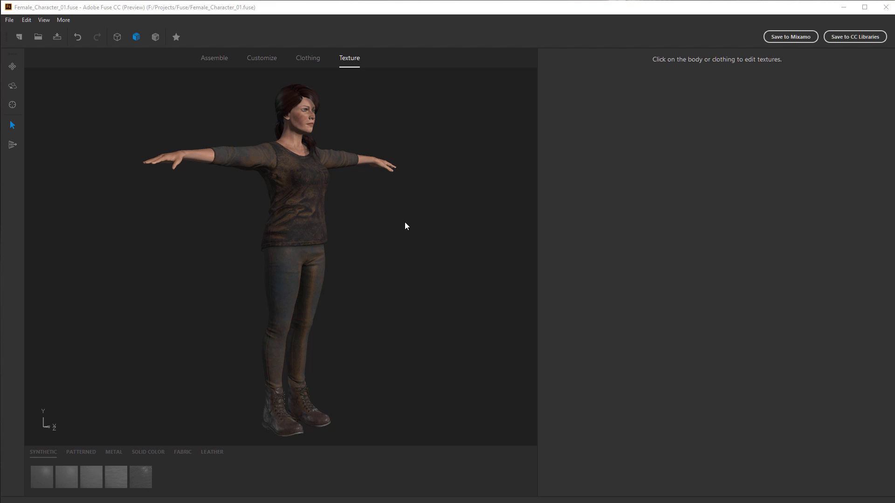
- Set the body's Texture Resolution to 2048 x 2048
click(293, 124)
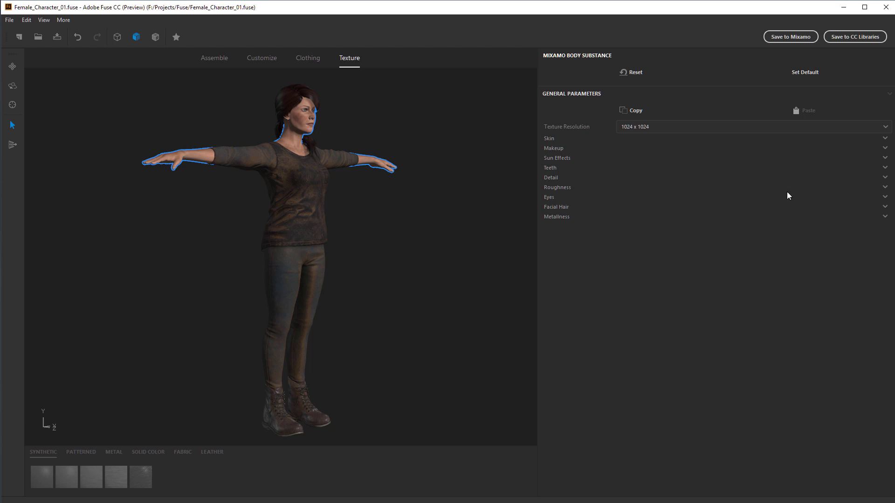
click(705, 132)
click(649, 170)
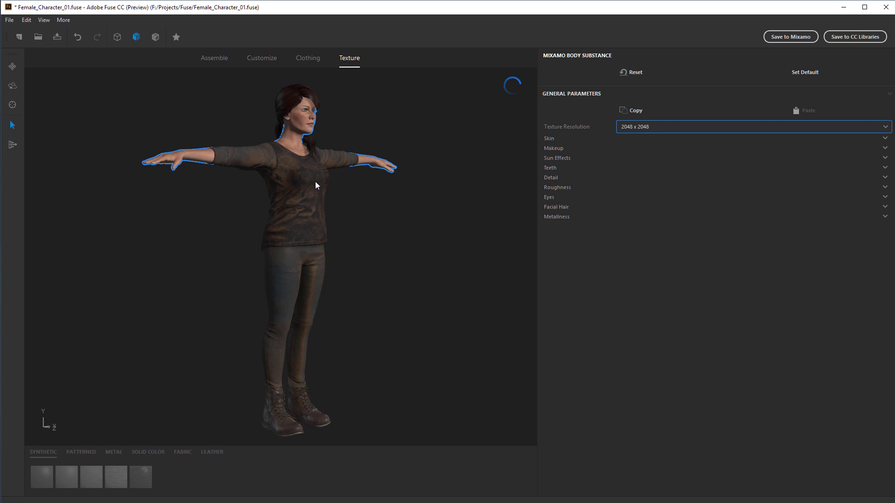
- Set the Texture Resolution of the three-quarter-sleeve top and the athletic pants to 2048 x 2048
click(313, 221)
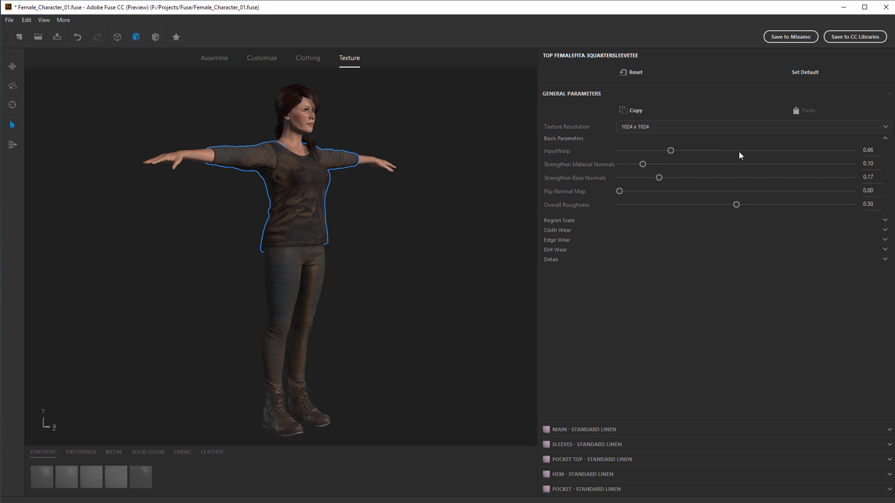
click(672, 127)
click(625, 169)
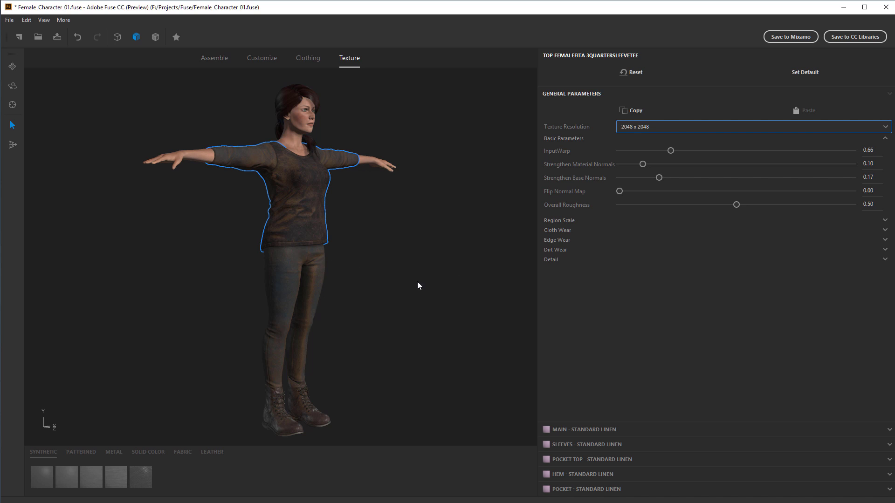
click(320, 274)
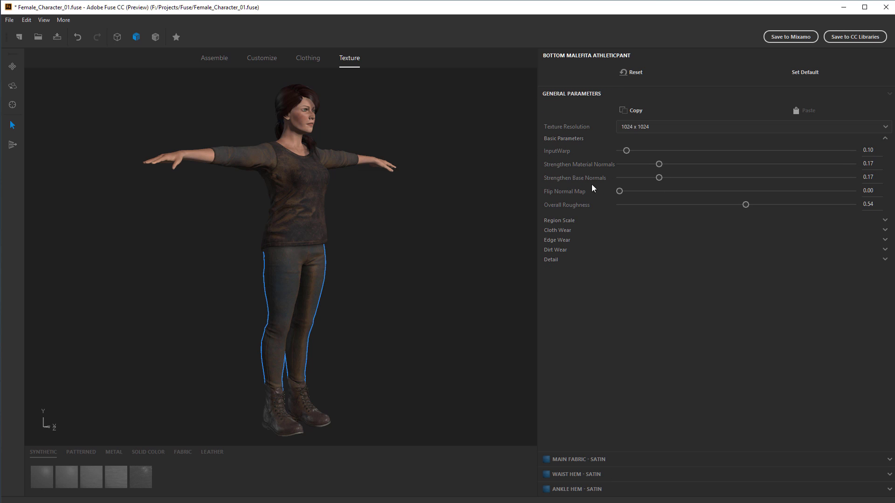
click(663, 127)
click(646, 167)
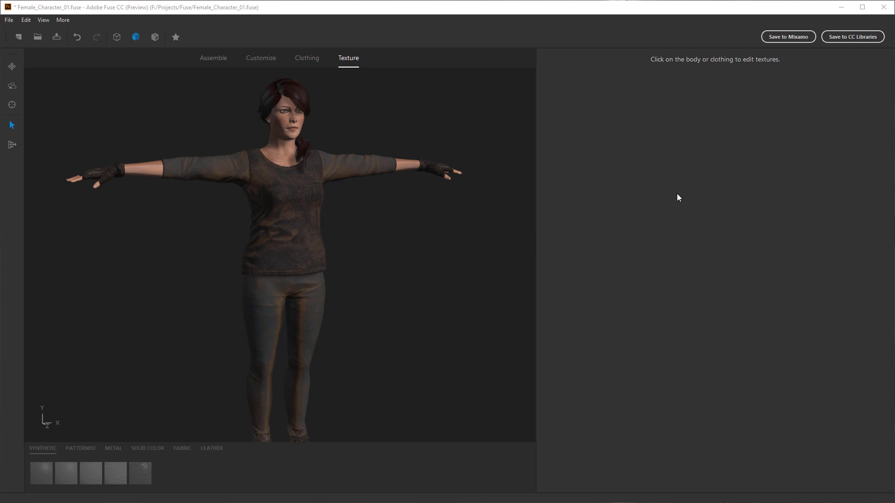
- Upload the character to Mixamo under the character name Tomb_Raider
click(796, 37)
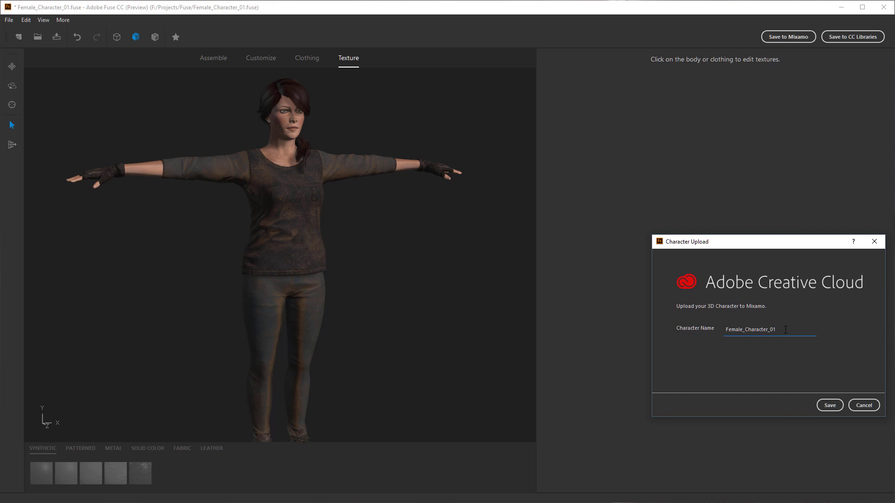
drag(784, 330, 708, 325)
drag(756, 243, 649, 195)
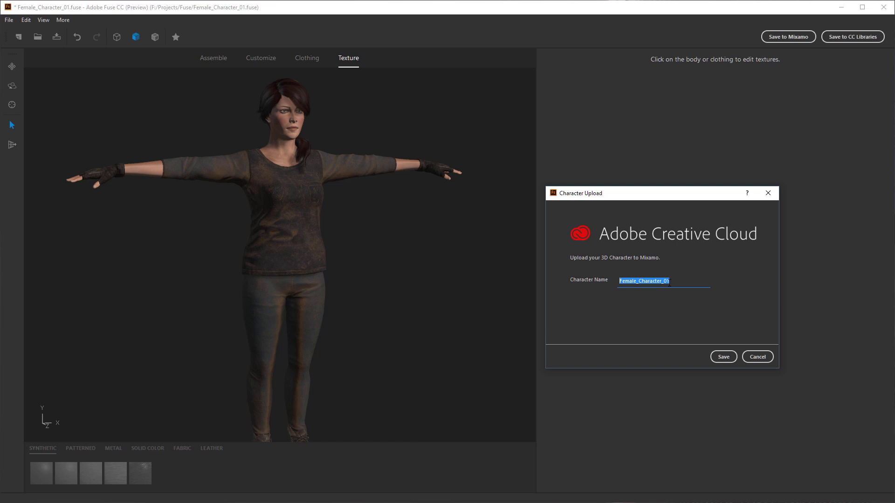
text(Tomb_Raider)
click(721, 357)
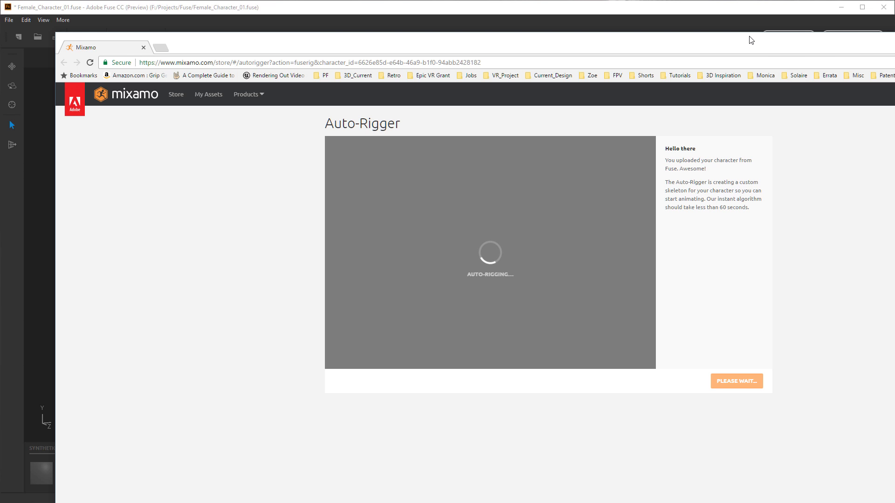
- Switch to Mixamo, finish auto-rigging with Facial Blendshapes Enabled and Skeleton LOD at Standard Skeleton (65), and open the character for animating
drag(747, 45, 693, 14)
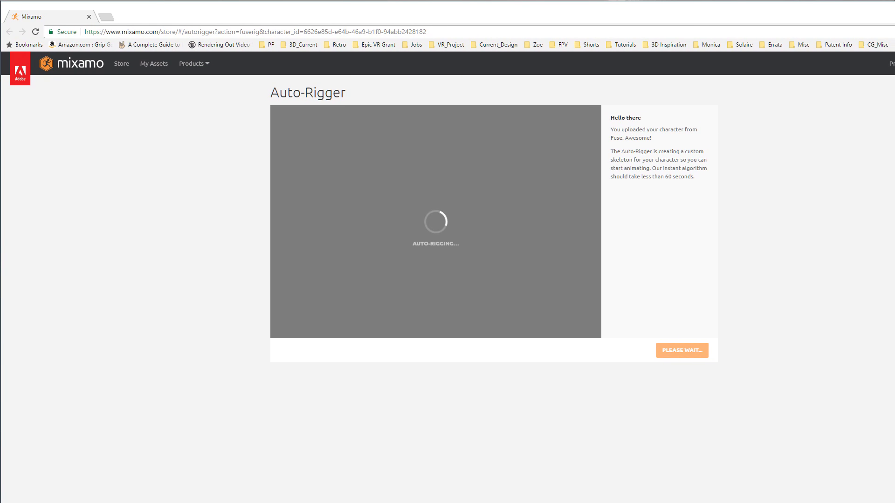
key(super+Up)
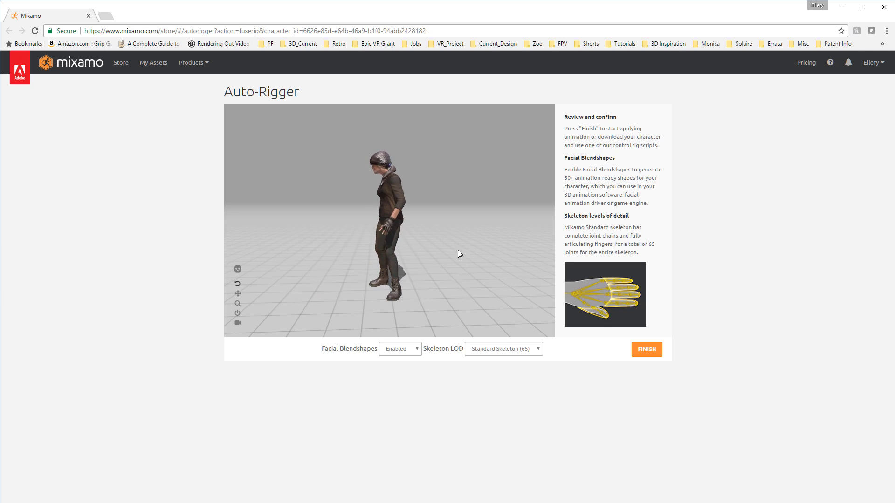
mouse_move(461, 256)
mouse_down()
mouse_move(443, 223)
mouse_move(454, 268)
mouse_up()
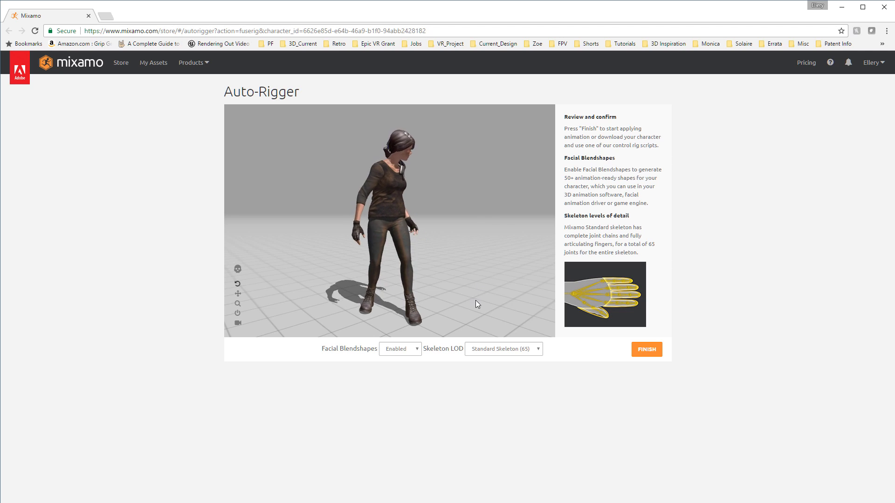
click(416, 350)
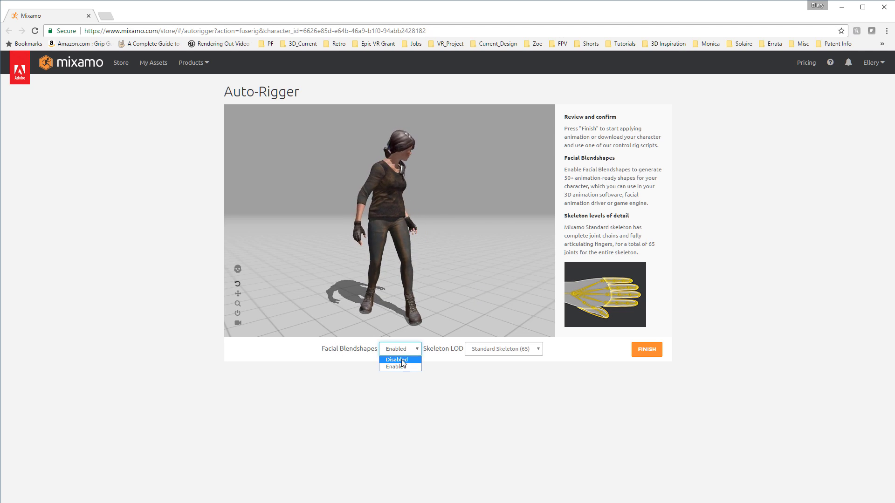
click(443, 387)
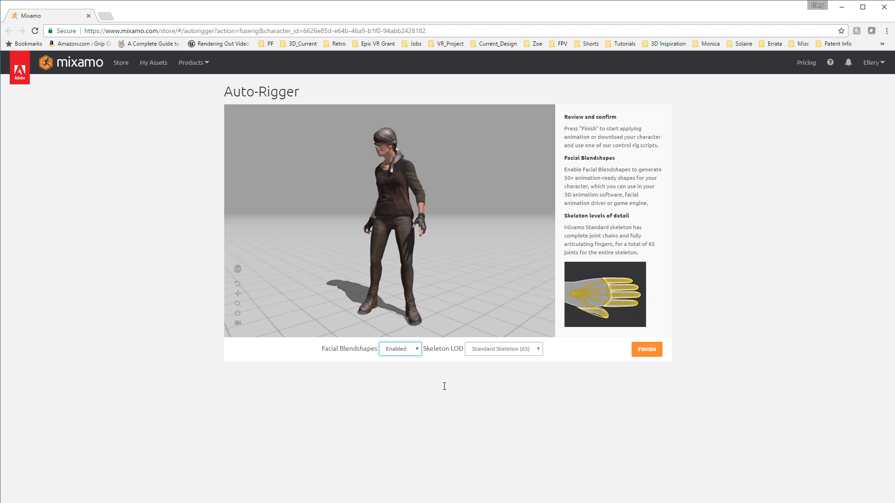
click(479, 353)
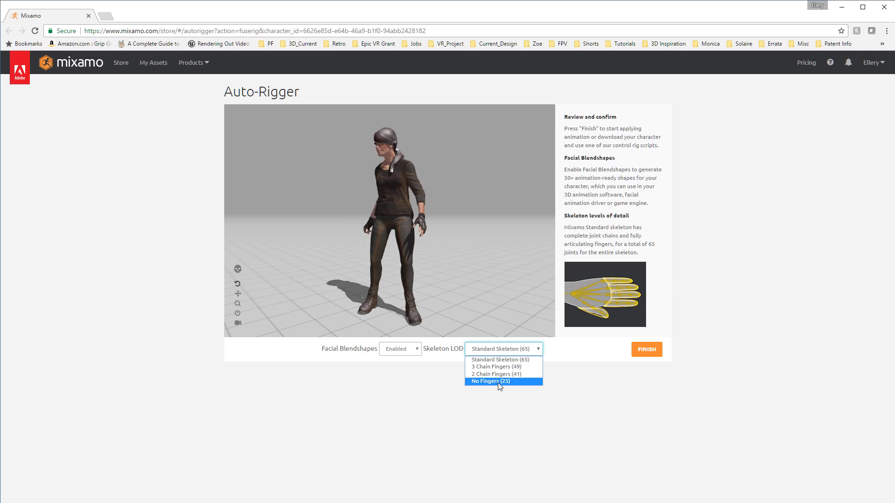
click(550, 389)
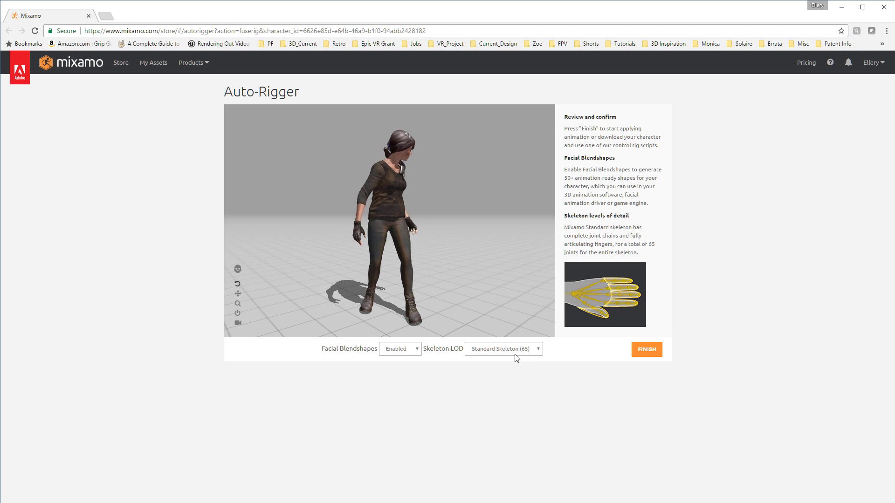
click(645, 351)
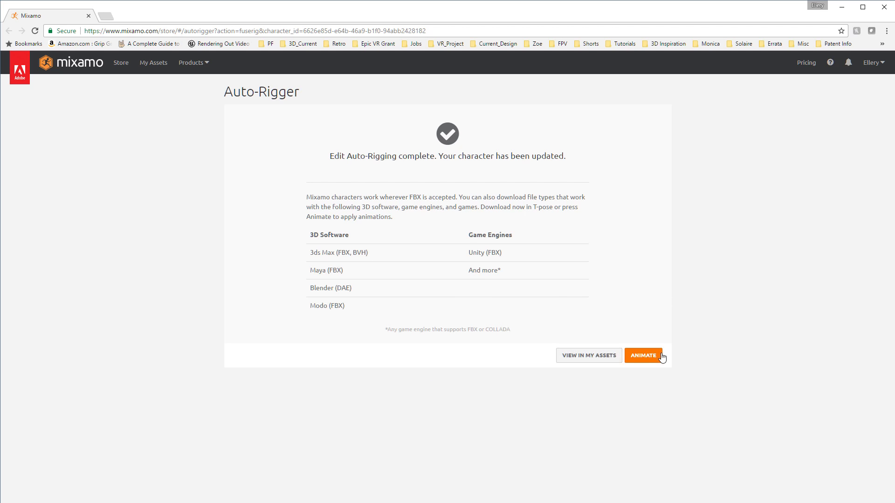
click(643, 356)
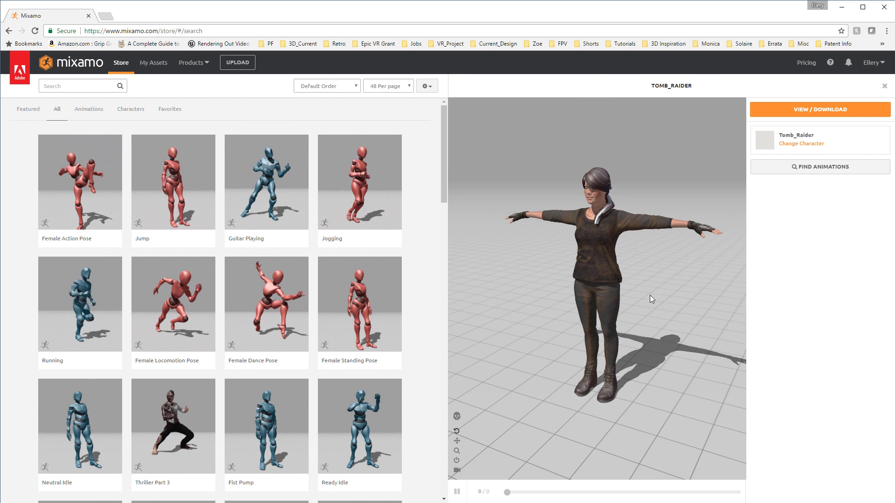
drag(650, 295, 694, 295)
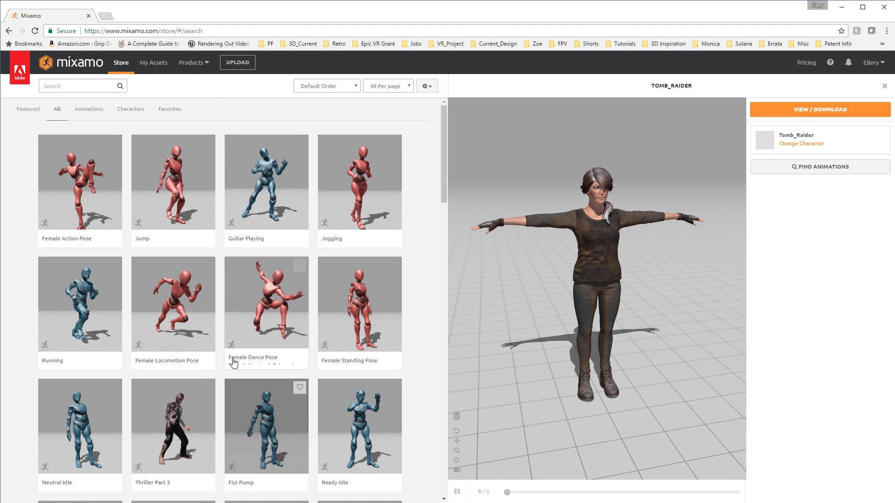
- Preview the Female Action Pose on the Tomb_Raider character and inspect the mesh deformation from several angles
click(85, 205)
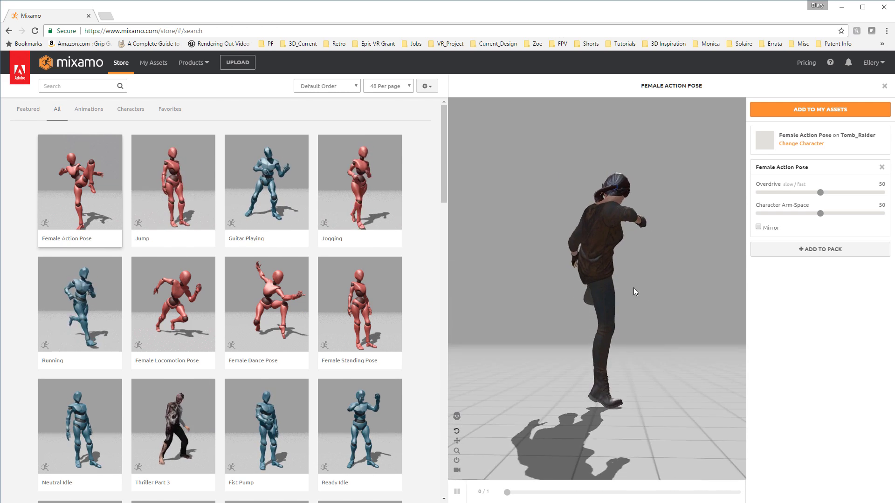
drag(524, 307, 663, 138)
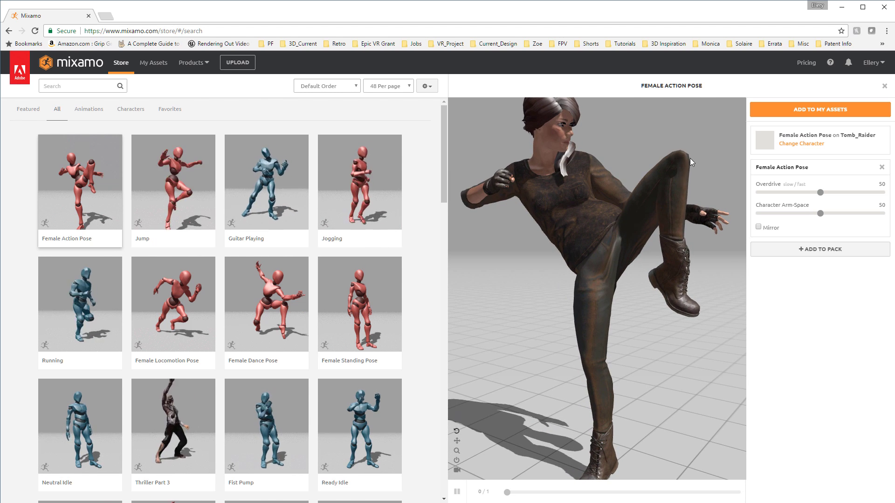
drag(690, 158, 619, 253)
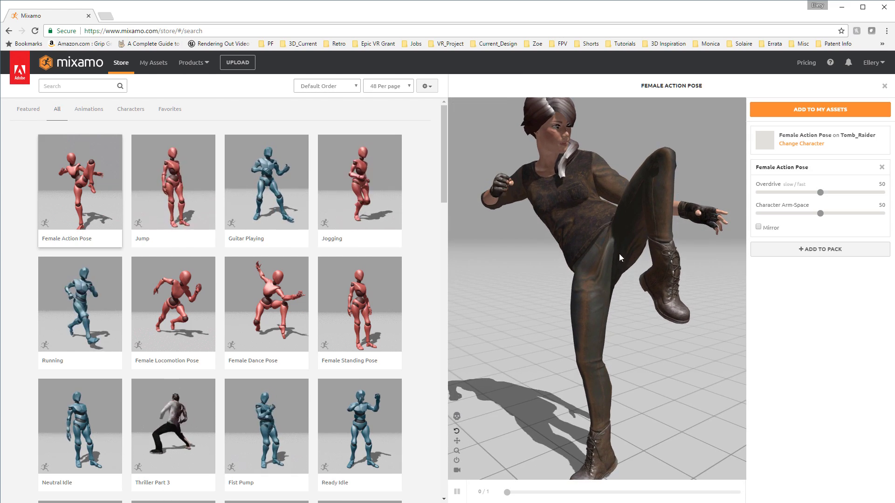
drag(541, 301, 656, 316)
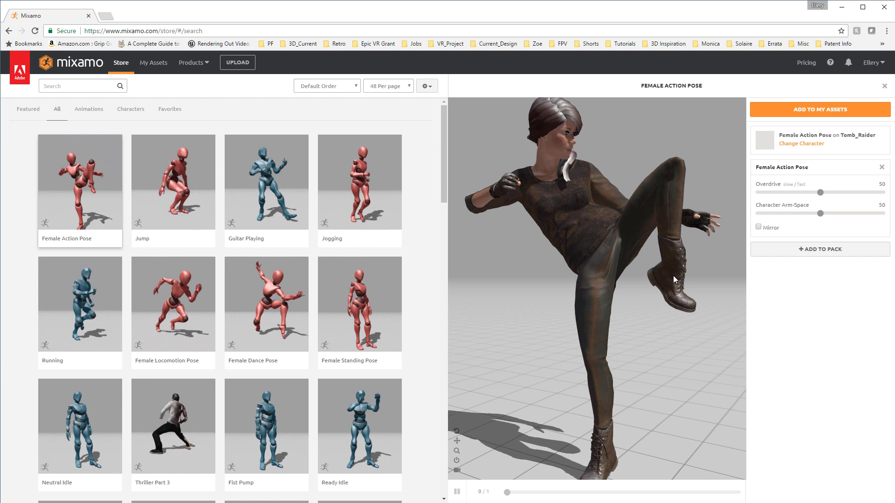
mouse_move(695, 267)
mouse_down()
mouse_move(597, 272)
mouse_move(704, 269)
mouse_move(706, 246)
mouse_move(654, 266)
mouse_move(554, 277)
mouse_move(606, 267)
mouse_move(692, 272)
mouse_up()
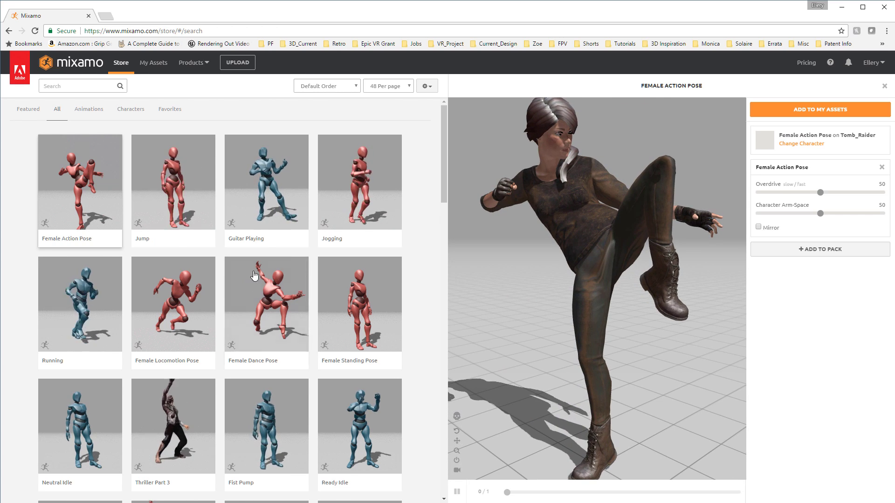
drag(644, 342, 634, 331)
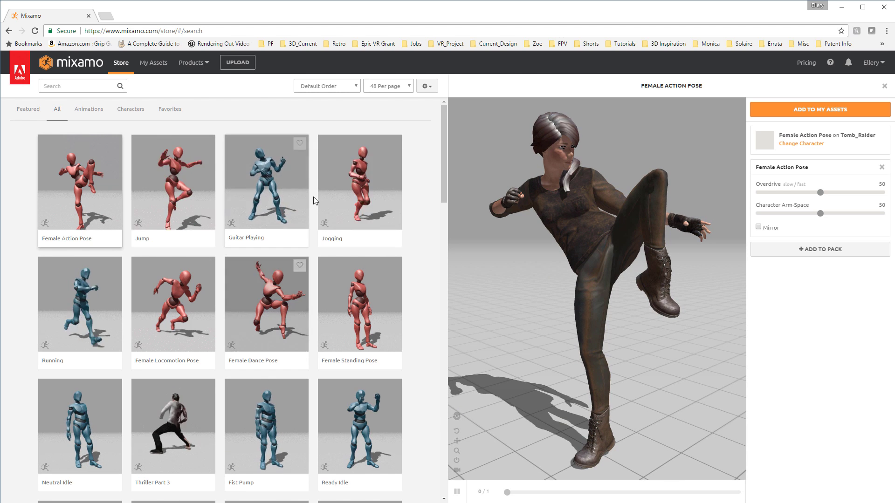
- Preview the Female Locomotion Pose and the Female Dance Pose on the character, checking each from different angles
click(181, 312)
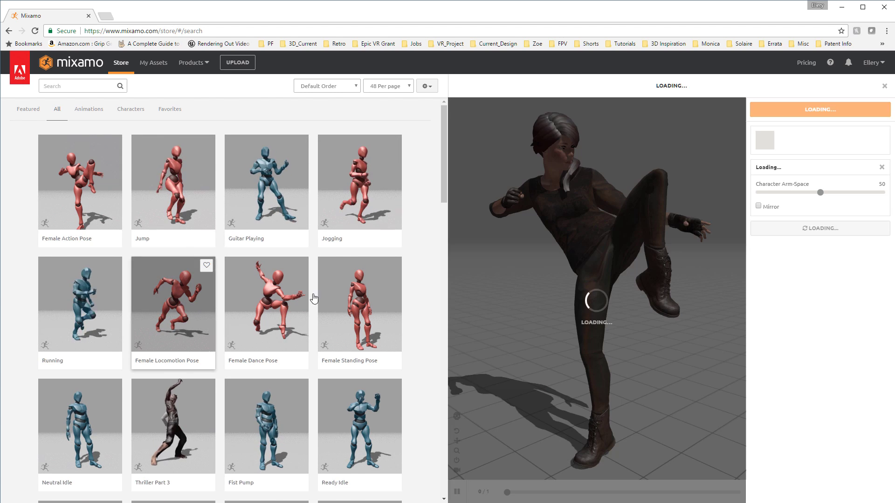
drag(645, 322, 692, 331)
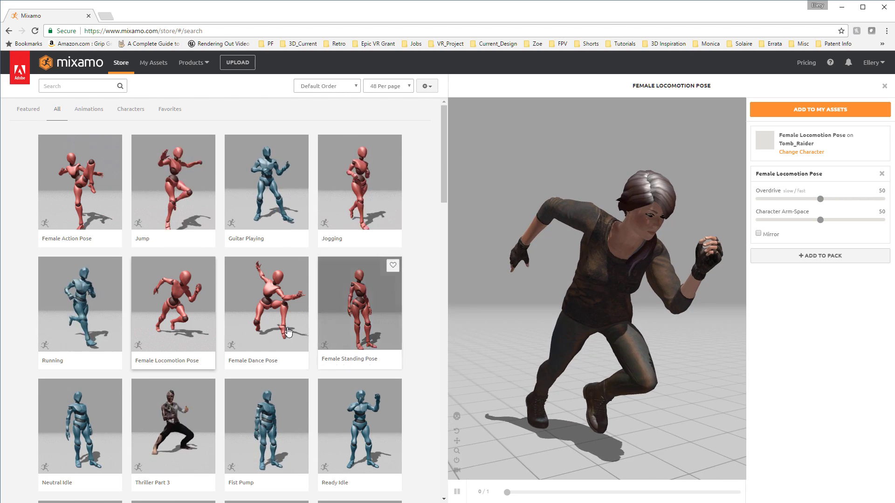
click(256, 310)
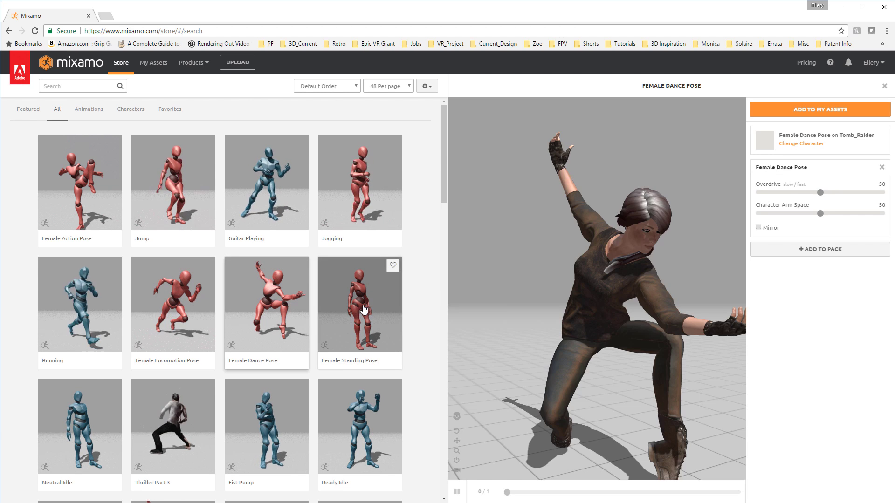
mouse_move(499, 316)
mouse_down()
mouse_move(543, 310)
mouse_move(545, 326)
mouse_move(475, 315)
mouse_move(497, 315)
mouse_up()
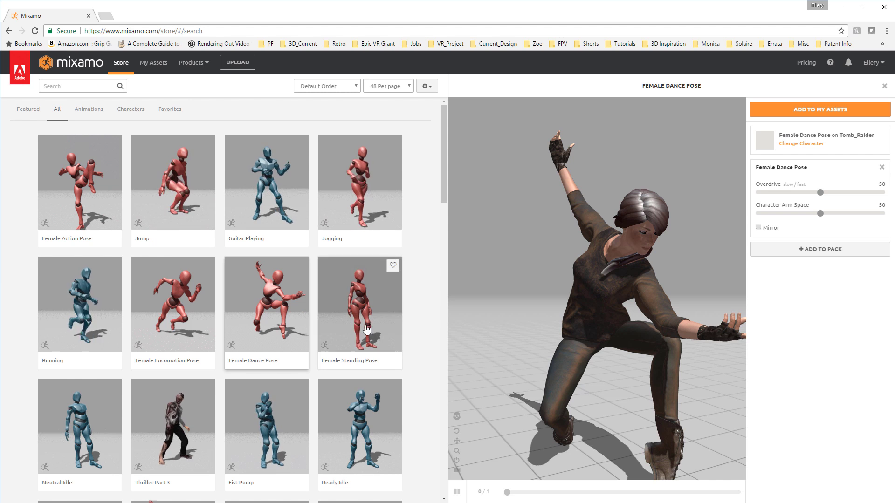
- Limit the Mixamo store to animations, browse the library and apply the red female figure's Talking animation to Tomb_Raider
click(76, 111)
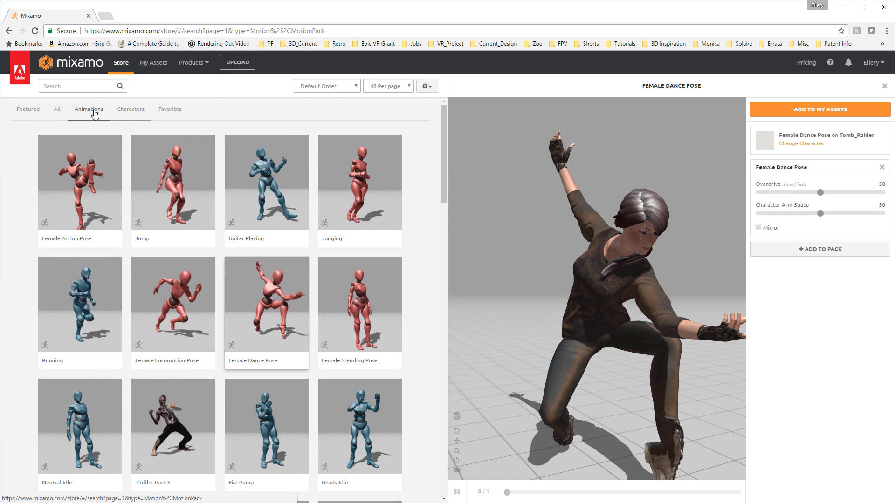
scroll(270, 233, down, 4)
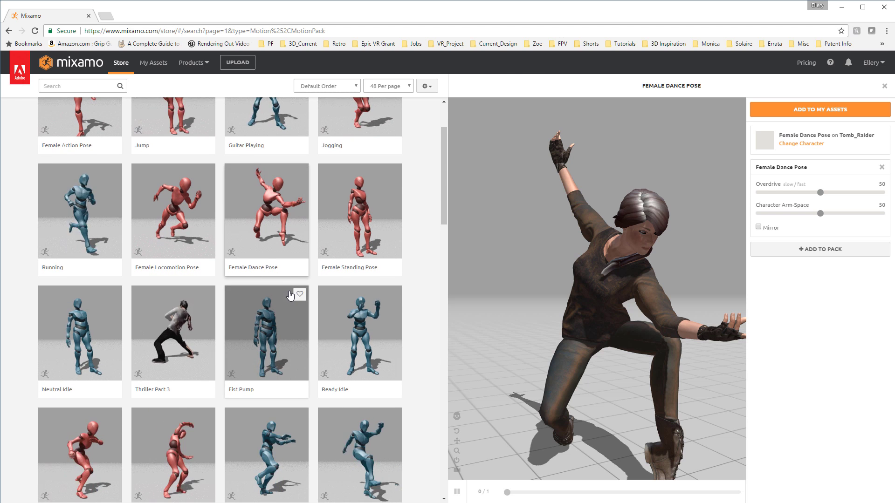
scroll(290, 295, up, 4)
scroll(292, 296, down, 2)
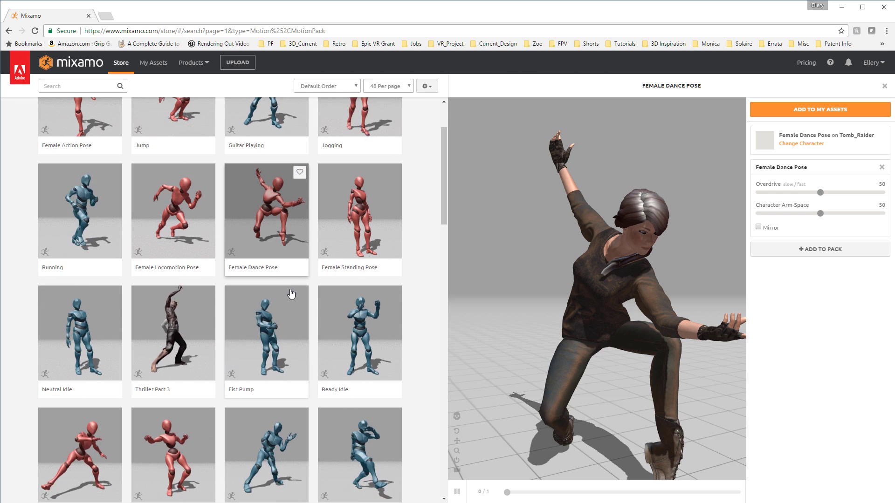
scroll(375, 195, up, 2)
scroll(269, 238, down, 4)
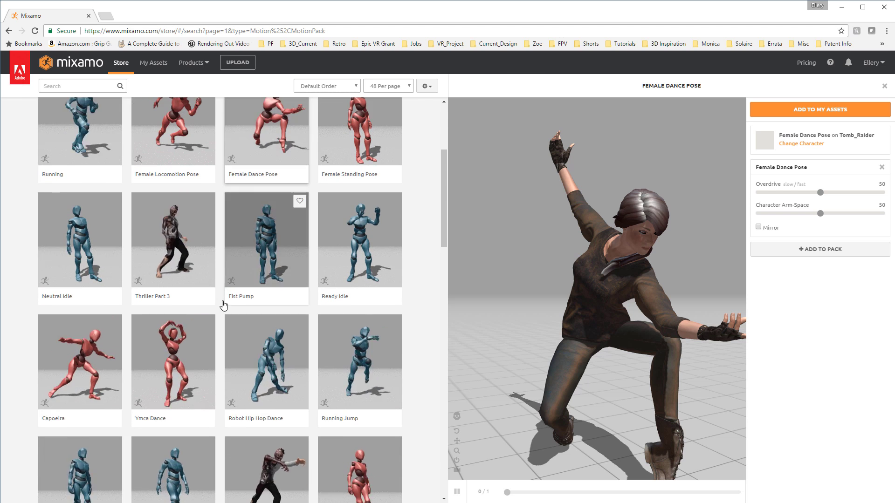
scroll(241, 359, down, 2)
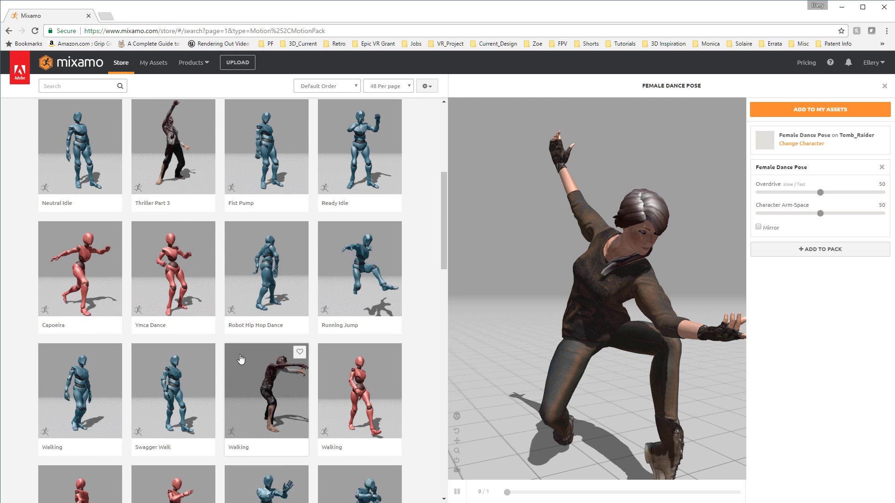
scroll(241, 359, down, 5)
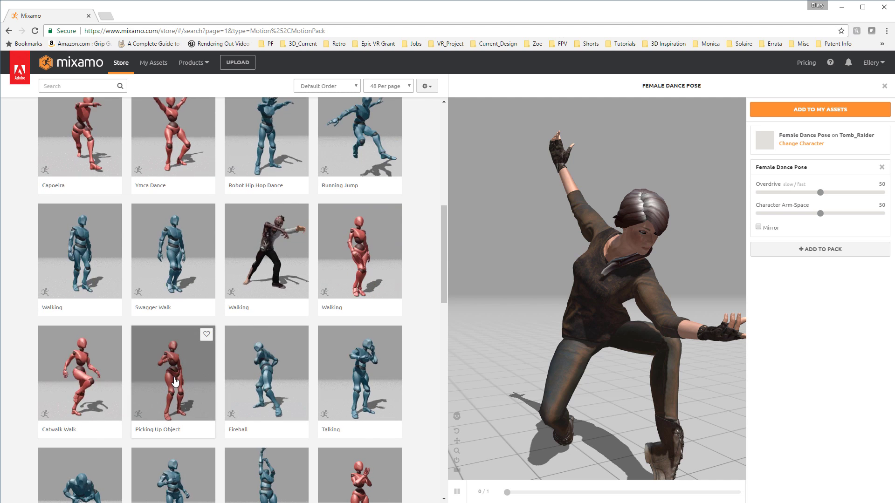
scroll(280, 379, down, 7)
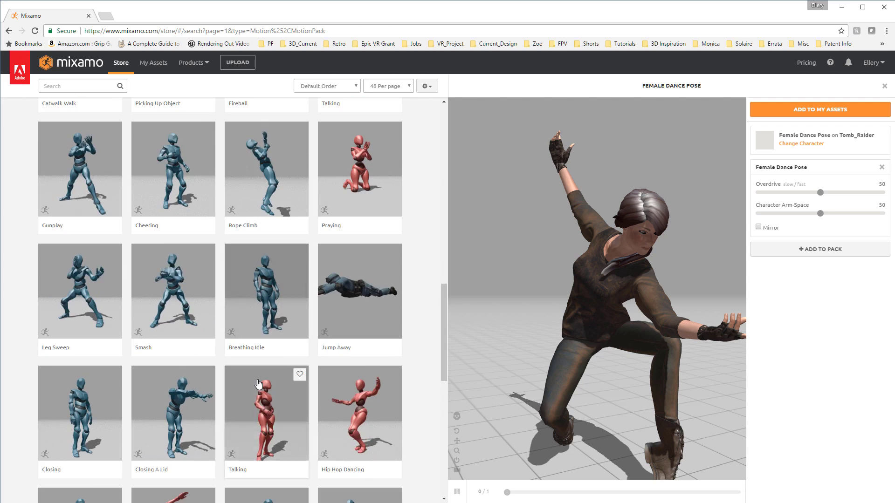
click(299, 376)
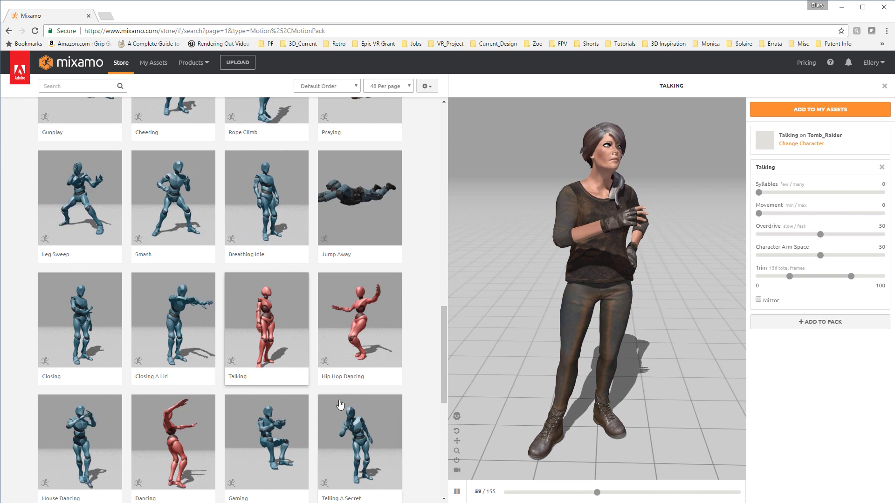
- Browse the remaining animations through to the second page and search the animation library for "idle"
scroll(296, 426, down, 6)
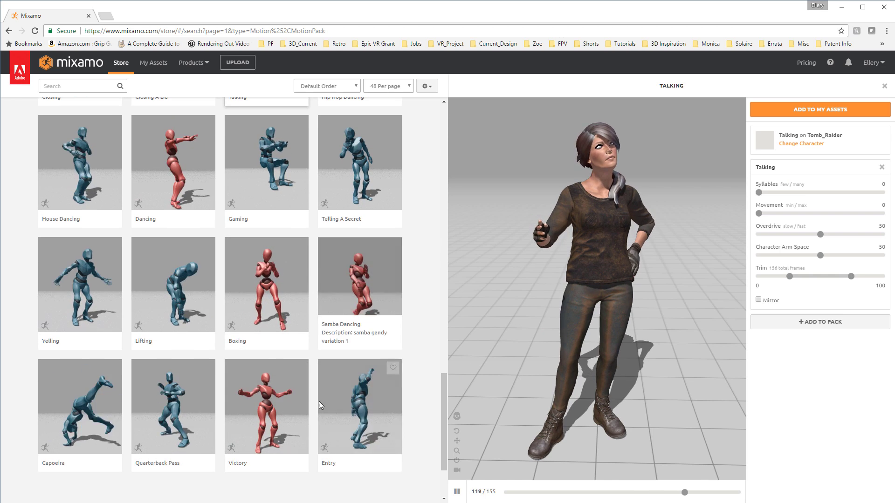
scroll(289, 423, down, 2)
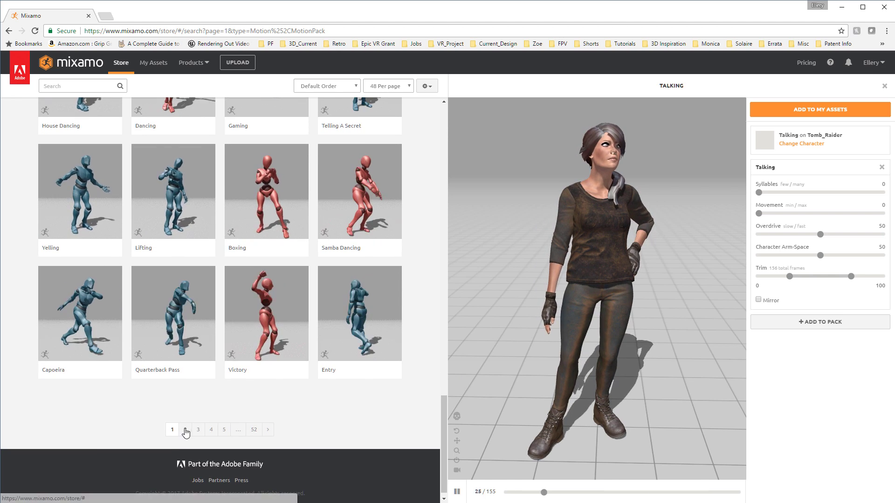
click(185, 429)
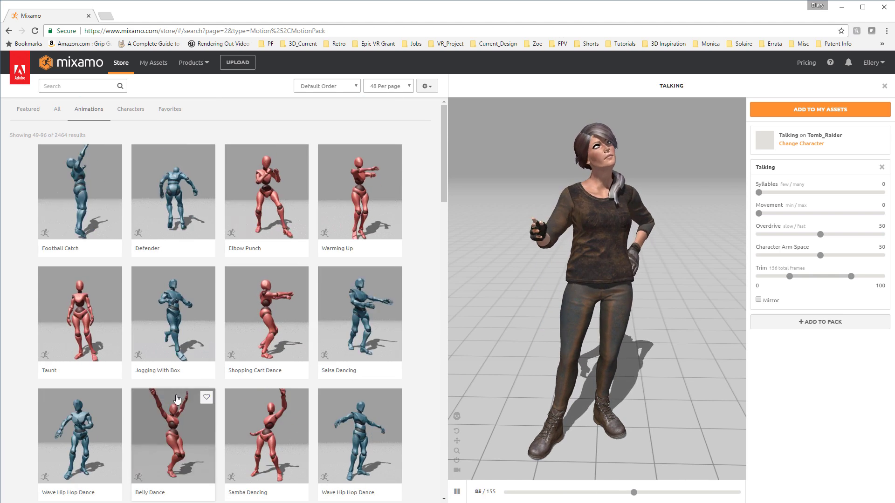
scroll(260, 419, down, 4)
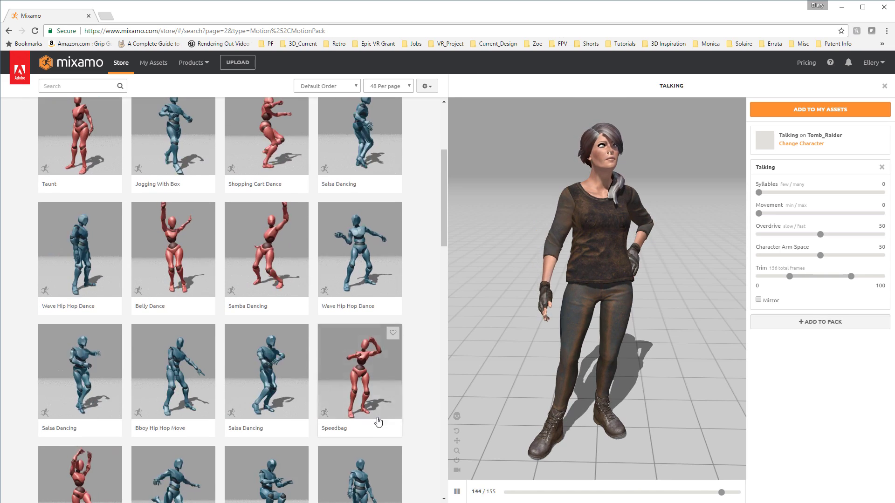
scroll(271, 414, up, 4)
click(68, 85)
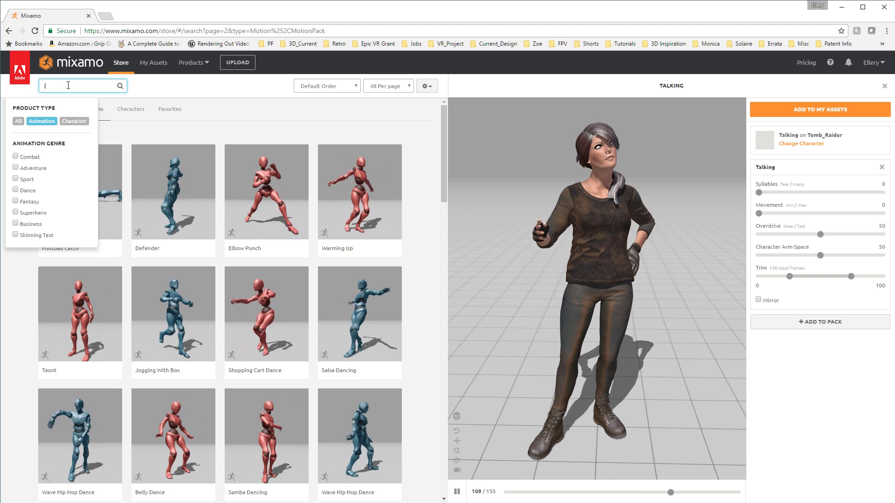
text(idle)
key(Return)
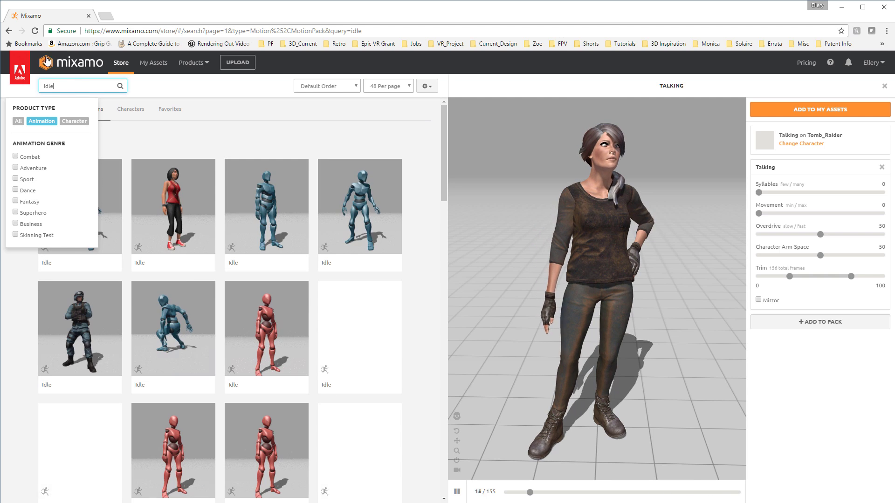
click(177, 147)
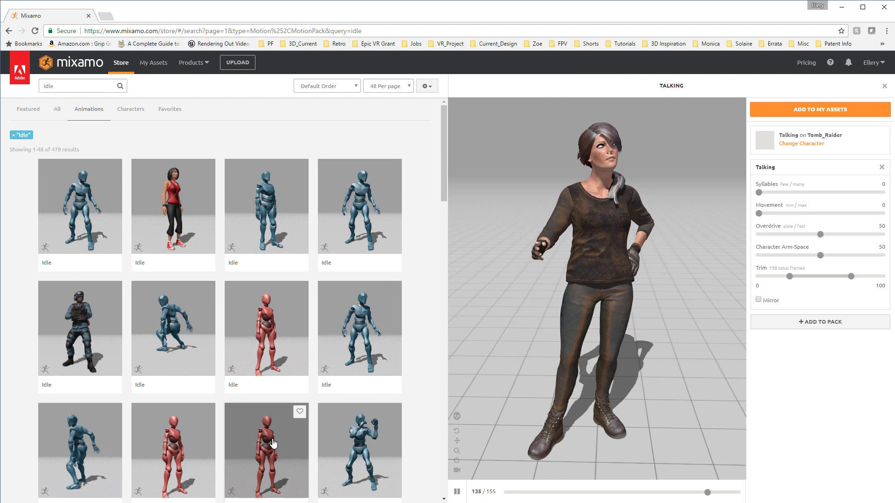
- Apply the red female figure's Ninja Idle animation to Tomb_Raider and add it to a pack
scroll(233, 410, down, 3)
scroll(232, 433, down, 6)
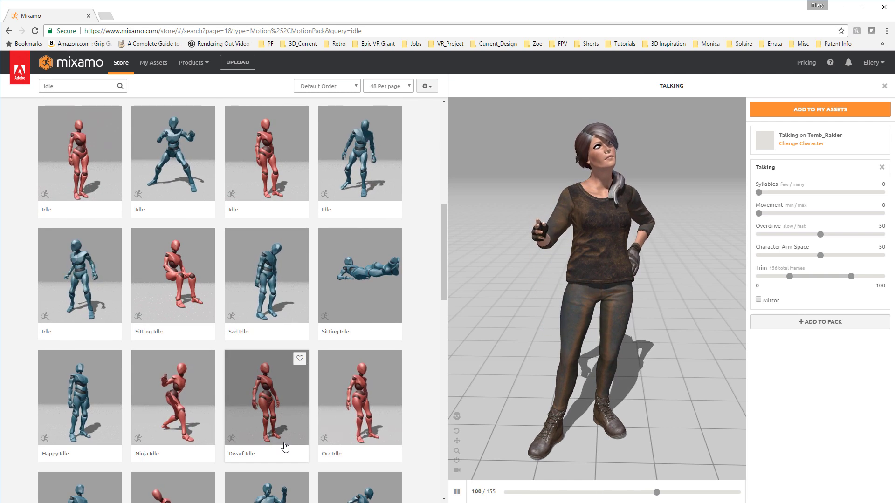
scroll(285, 448, down, 2)
click(163, 311)
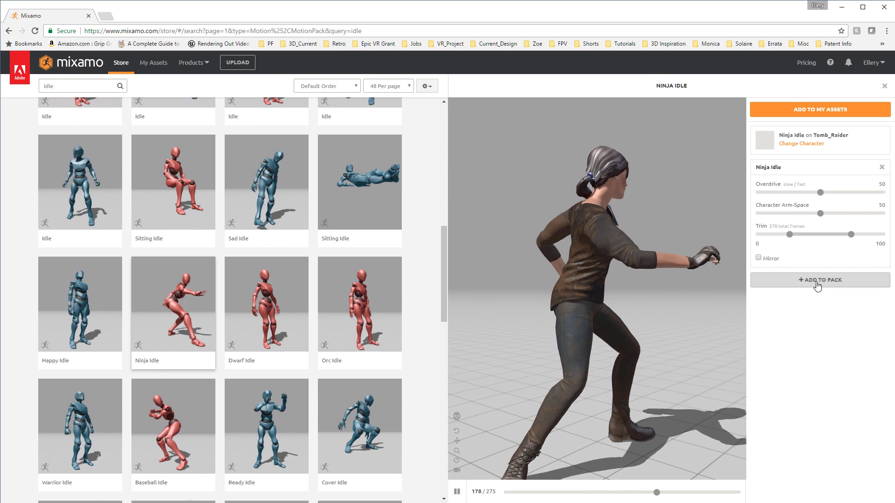
click(816, 281)
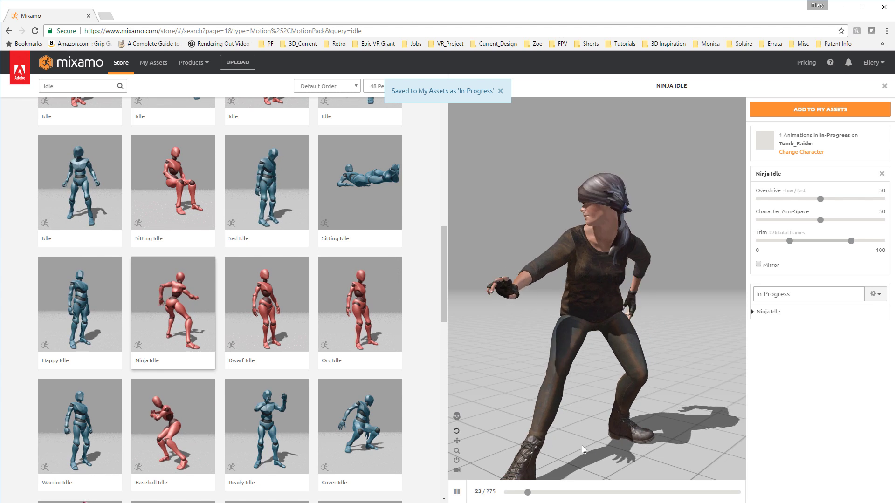
- Inspect the Ninja Idle motion from several angles and preview the Standing Idle To Action Idle animation on the character
drag(581, 445, 565, 413)
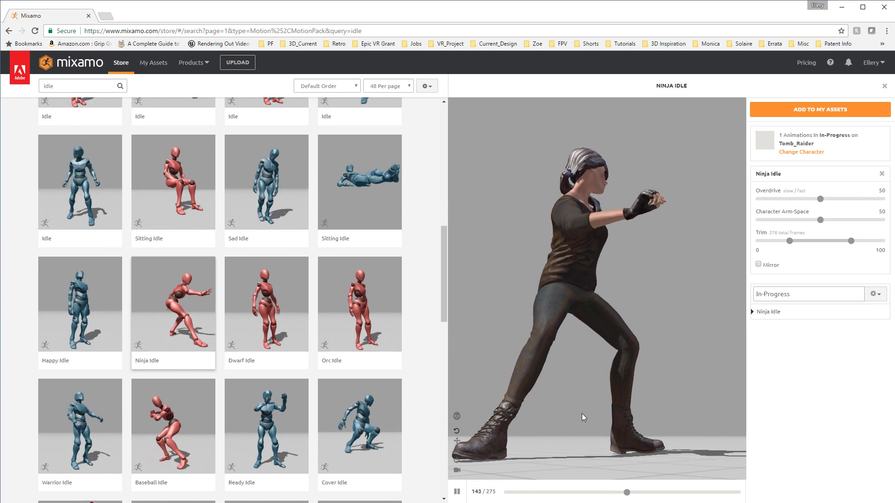
drag(581, 413, 605, 417)
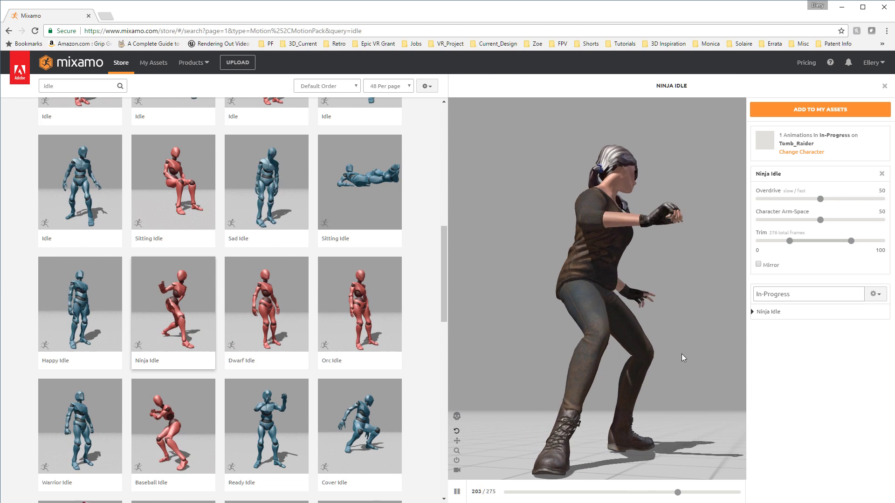
drag(677, 392, 625, 268)
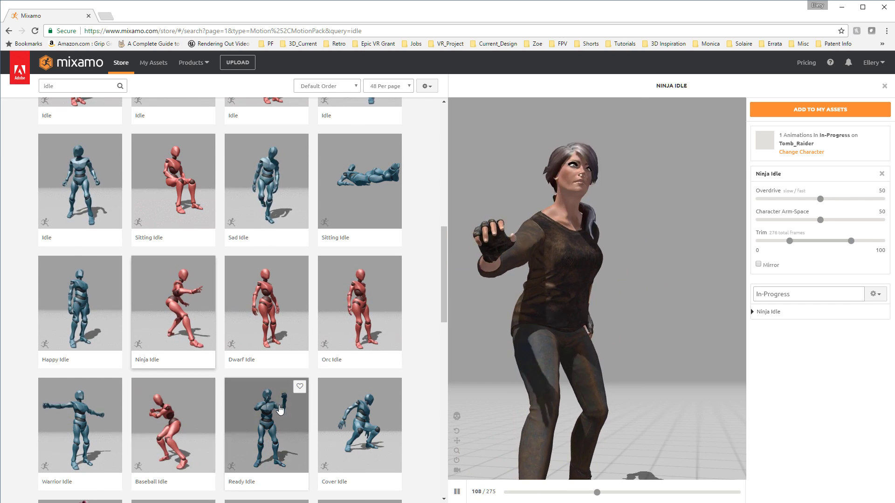
scroll(279, 409, down, 6)
click(359, 275)
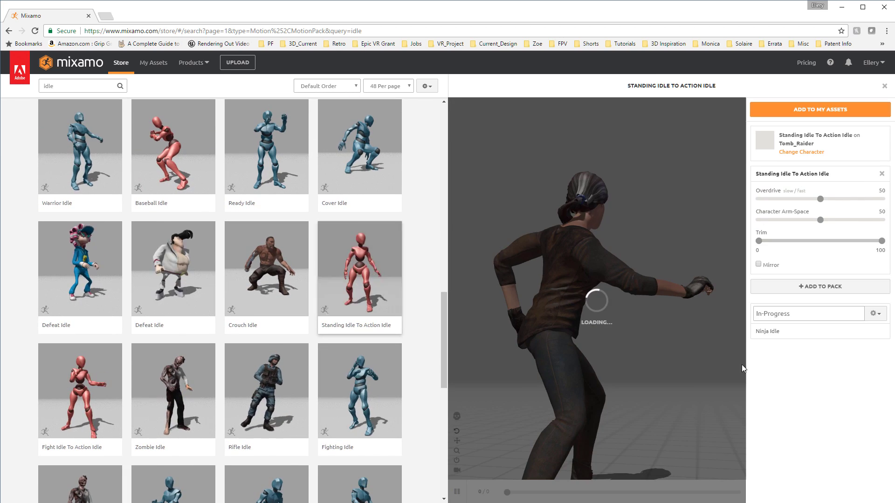
drag(689, 389, 512, 380)
- Apply the Holding Idle animation to Tomb_Raider, check it from another angle, and add it to the In-Progress pack
scroll(275, 420, down, 4)
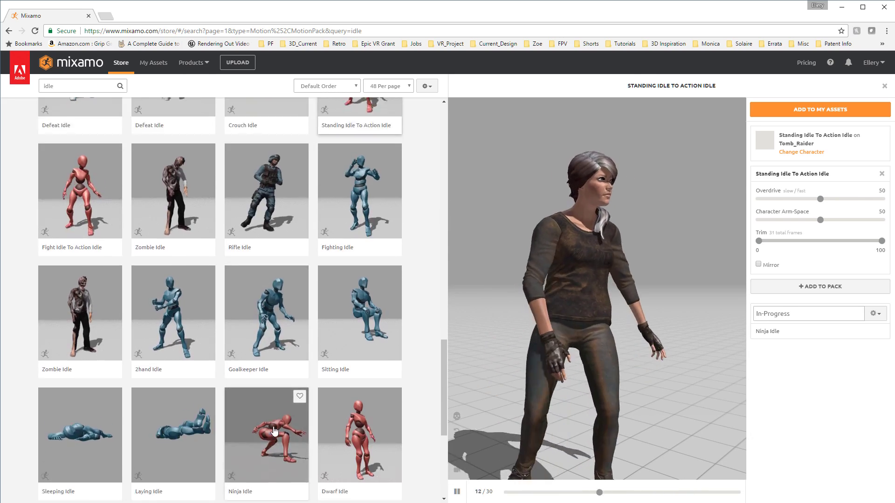
scroll(275, 431, down, 5)
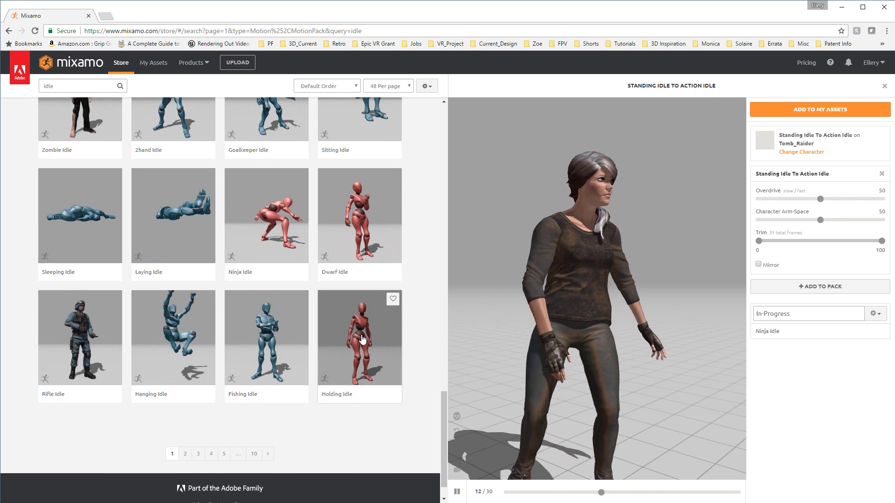
click(362, 339)
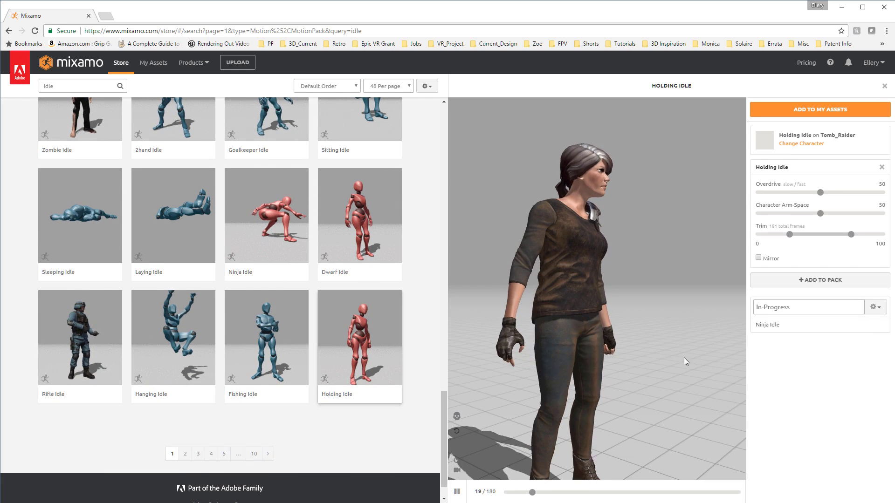
drag(683, 357, 603, 364)
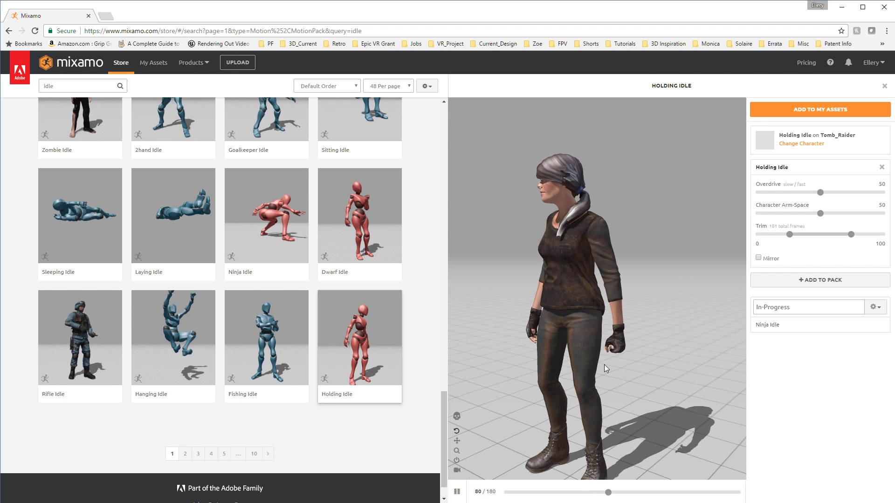
click(820, 280)
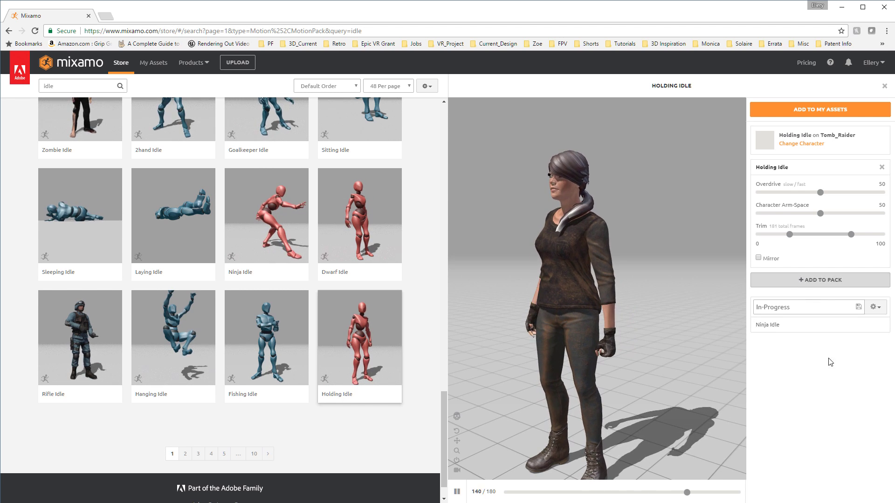
- Add the In-Progress pack to My Assets and download it as FBX in T-Pose at 30 frames per second without keyframe reduction
click(818, 110)
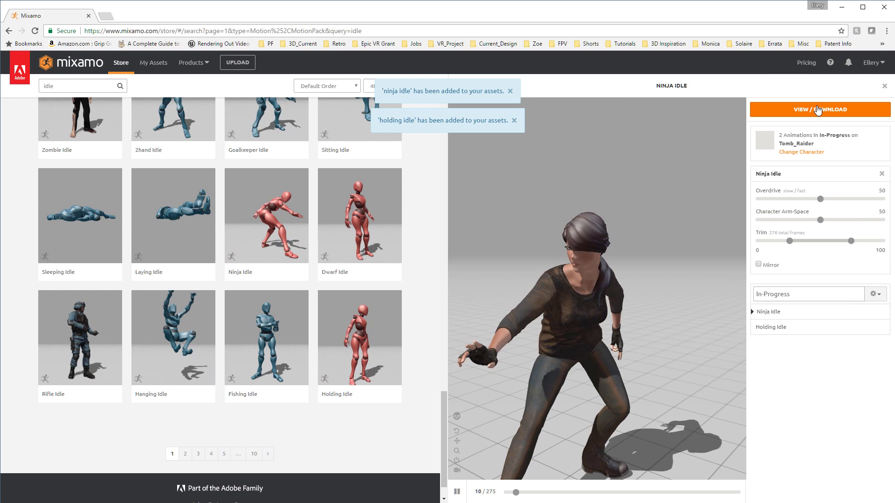
click(818, 110)
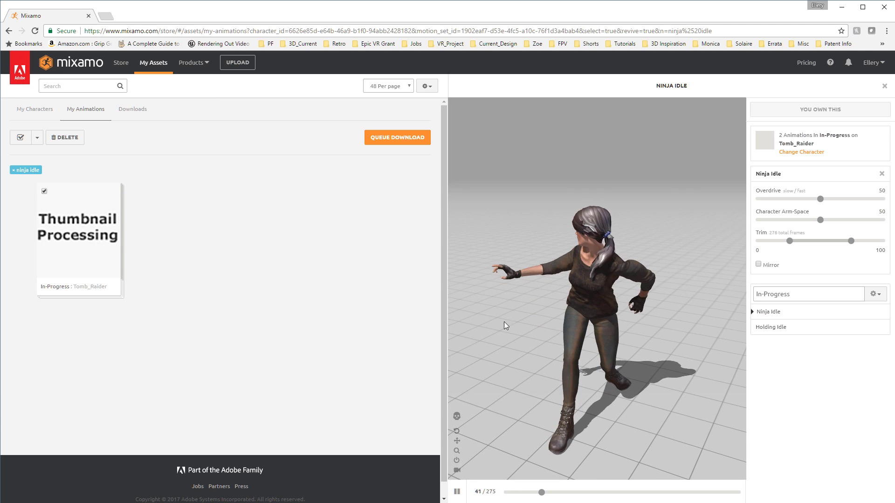
click(375, 139)
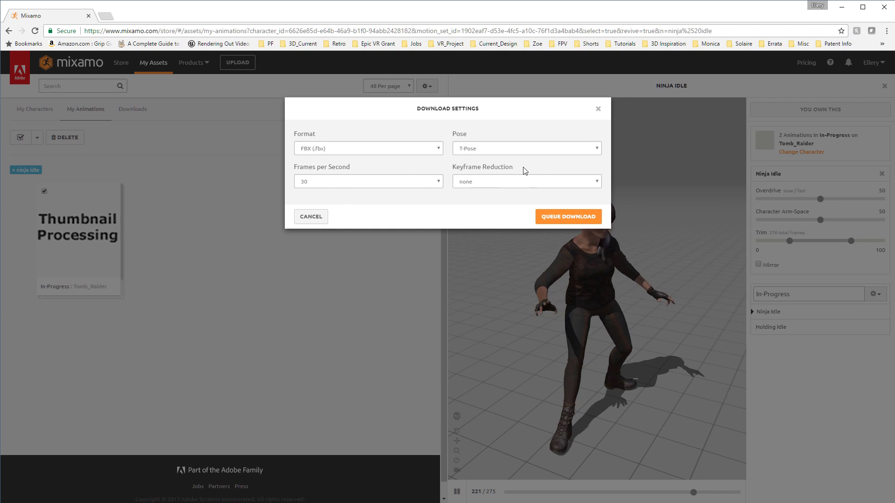
click(579, 221)
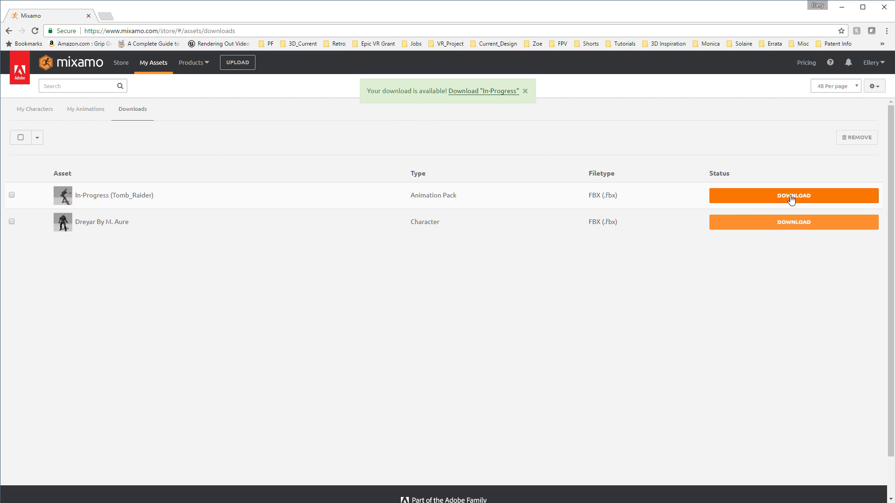
click(791, 198)
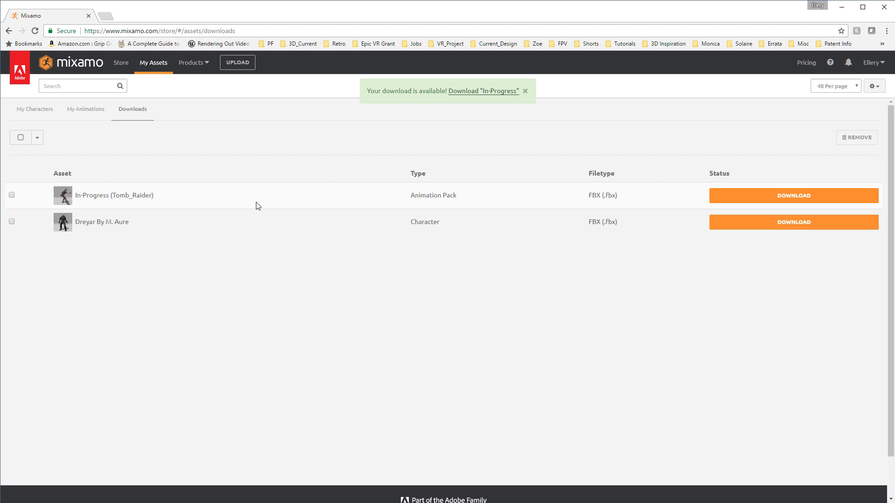